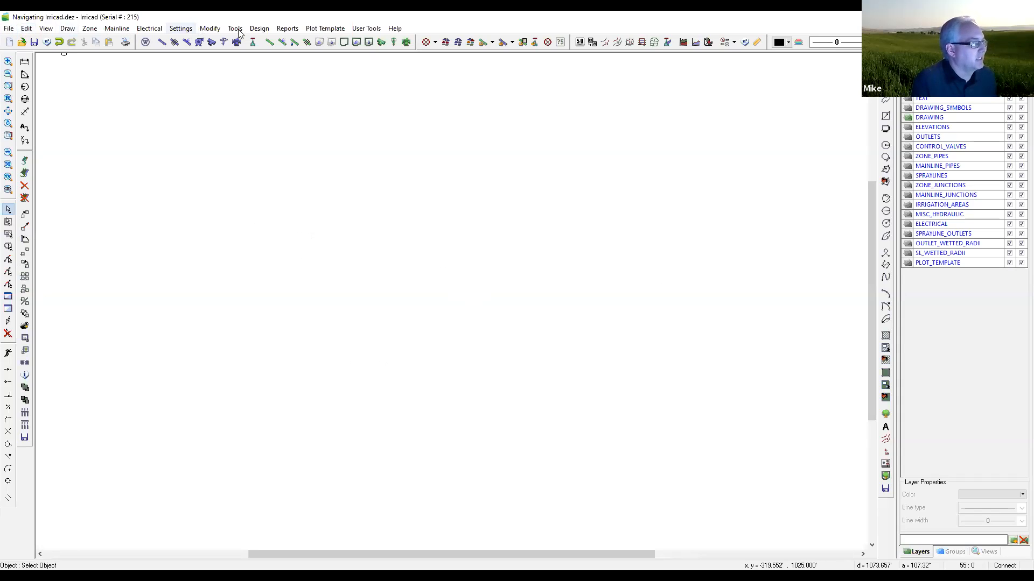
pyautogui.click(89, 28)
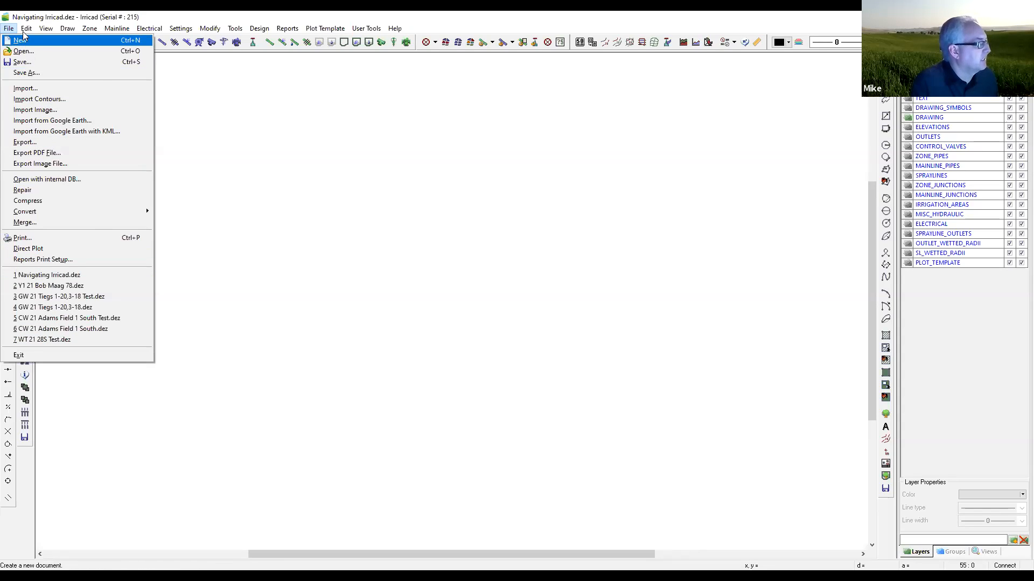
pyautogui.moveTo(23, 32)
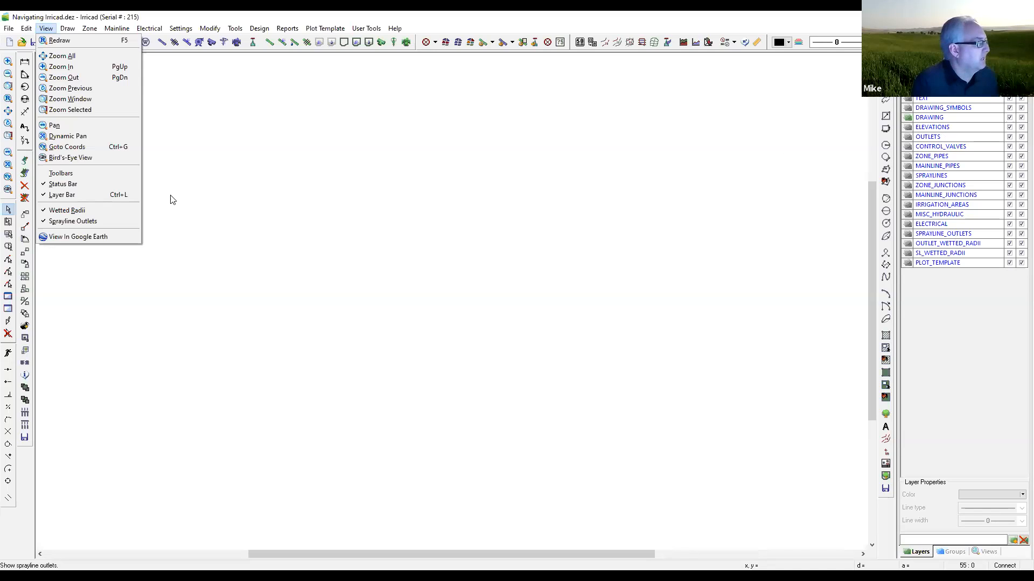
# Hide the Layer Bar and show it again
pyautogui.click(63, 195)
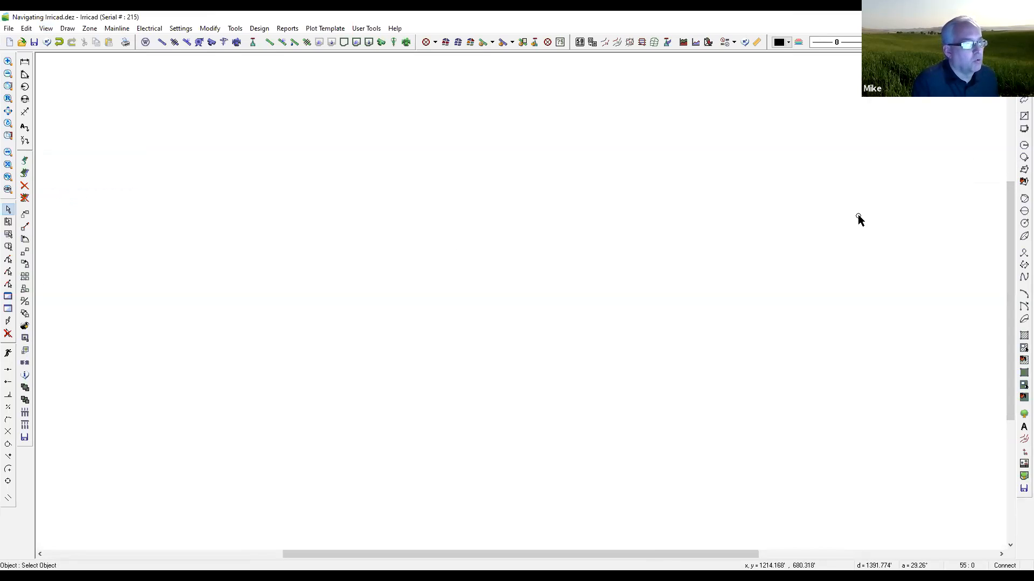
pyautogui.click(47, 29)
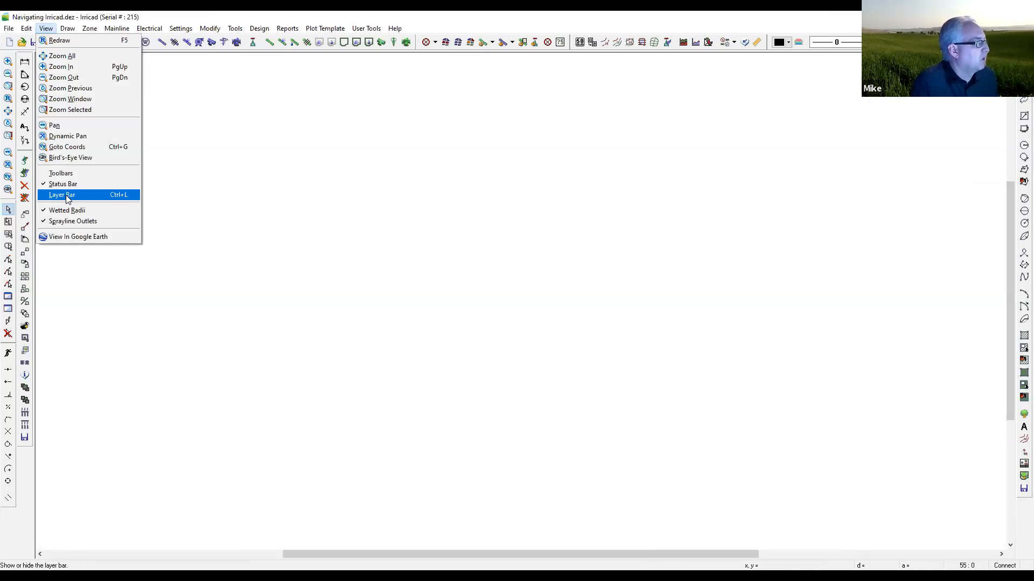
pyautogui.click(65, 196)
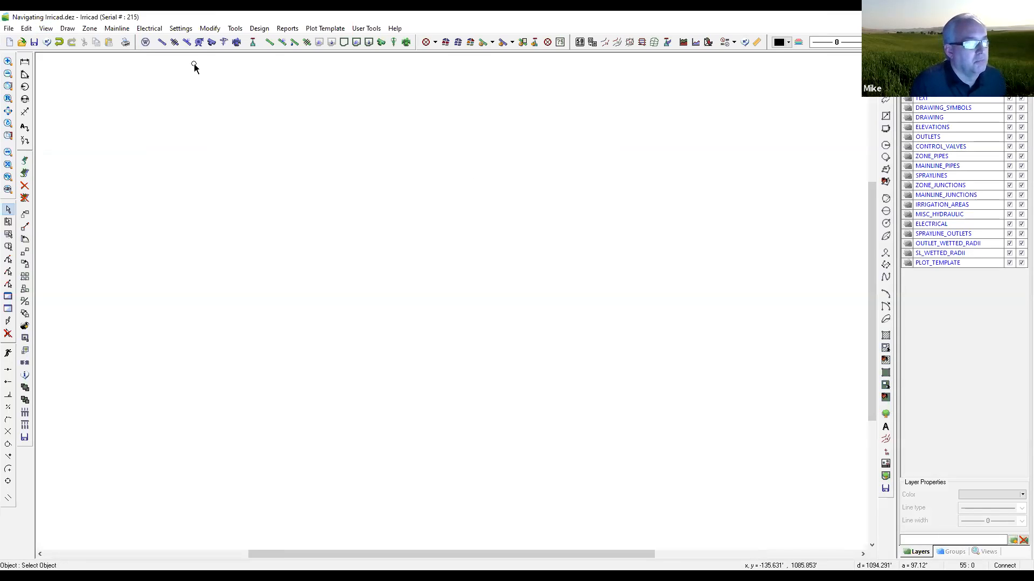
# Review the Layers settings and close them without making changes
pyautogui.click(181, 29)
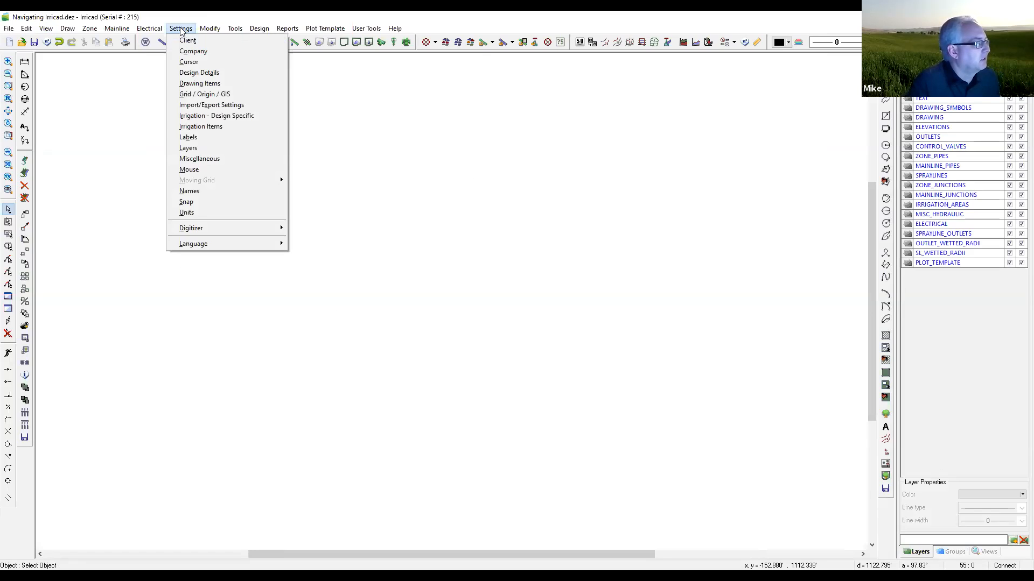
pyautogui.click(194, 148)
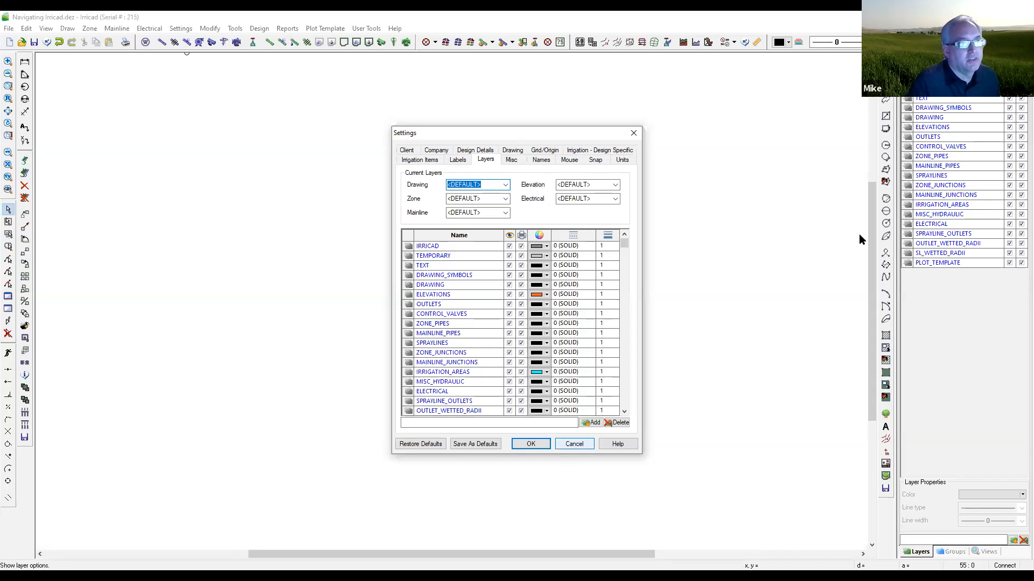
pyautogui.press('Escape')
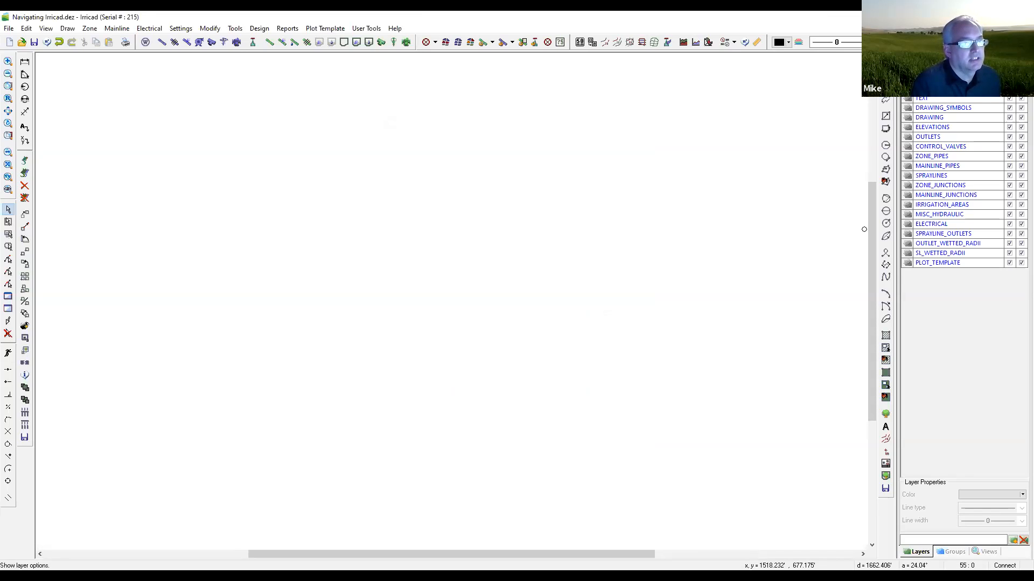
# Collapse the Layer Bar to auto-hide, reveal it temporarily, and pin it back in place
pyautogui.click(1017, 57)
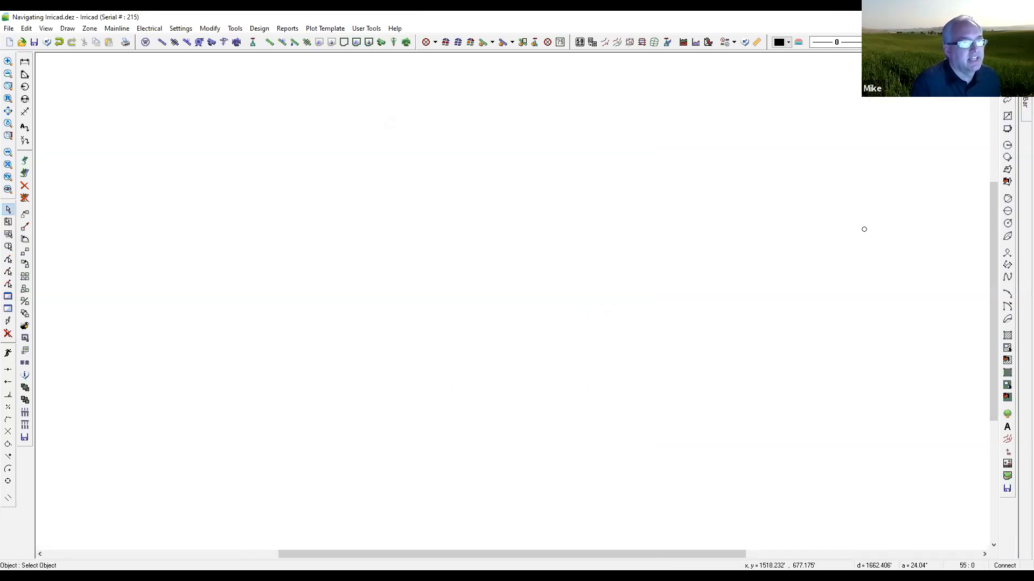
pyautogui.click(959, 106)
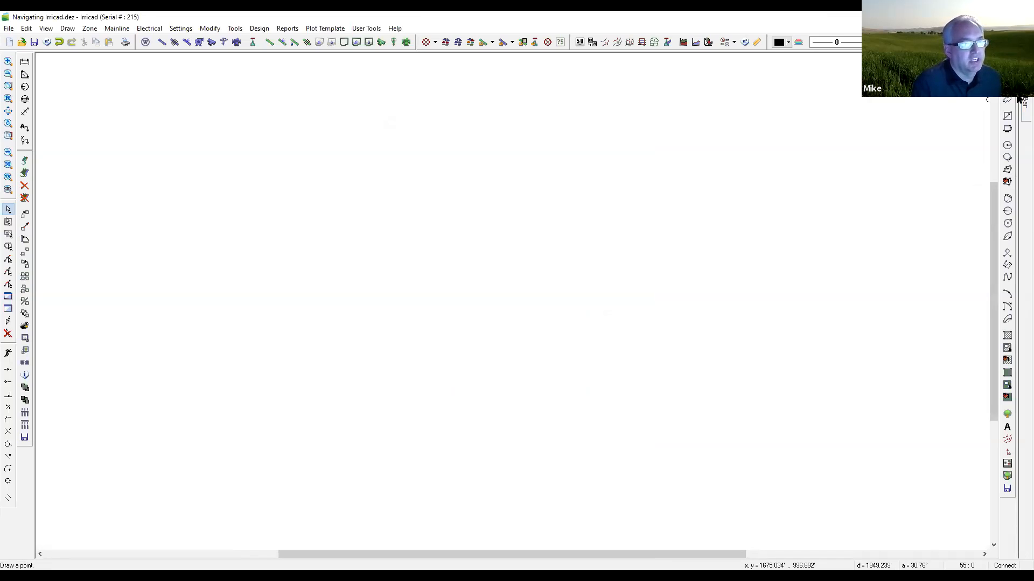
pyautogui.moveTo(1019, 99)
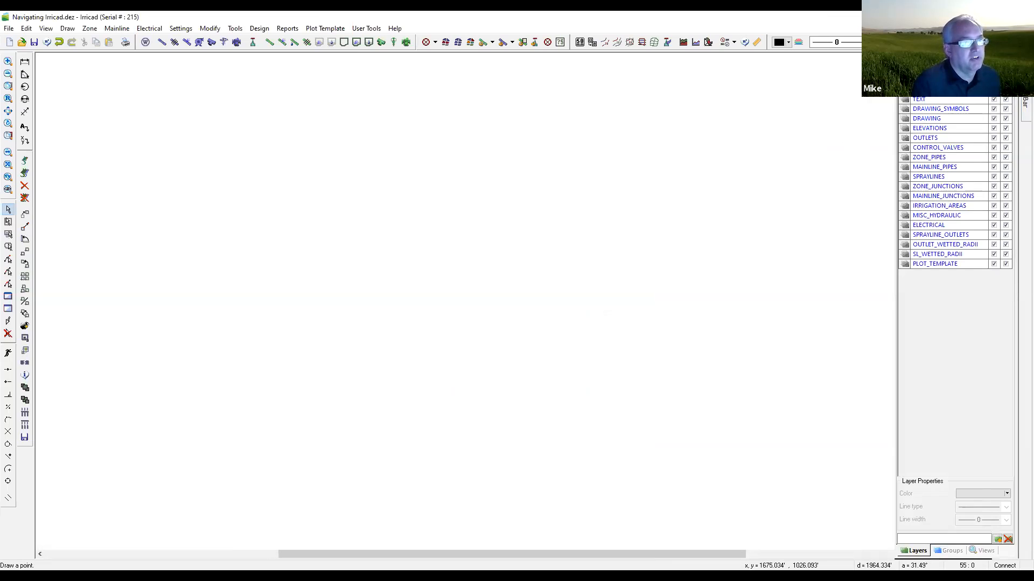
pyautogui.click(1000, 57)
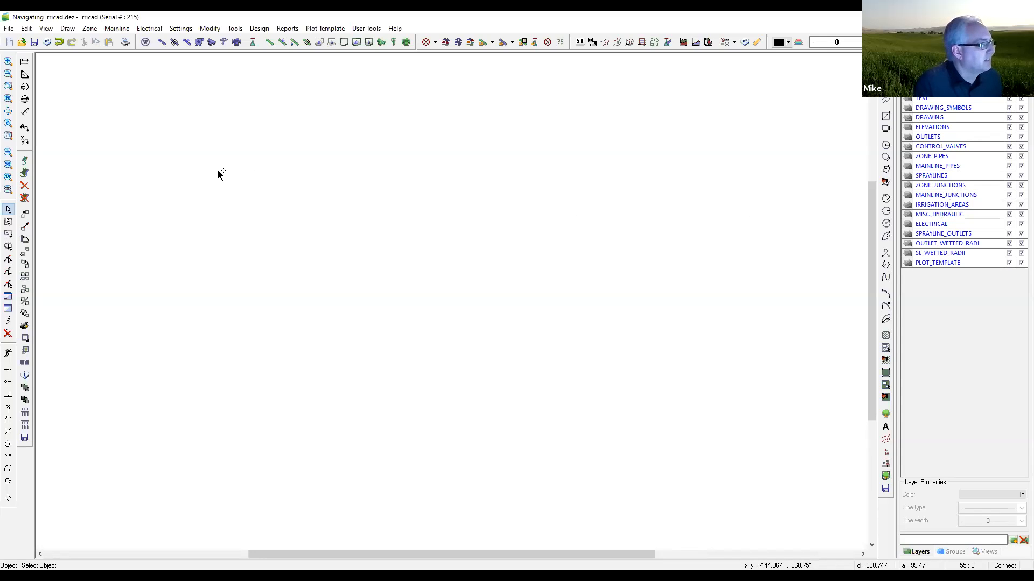
pyautogui.click(47, 29)
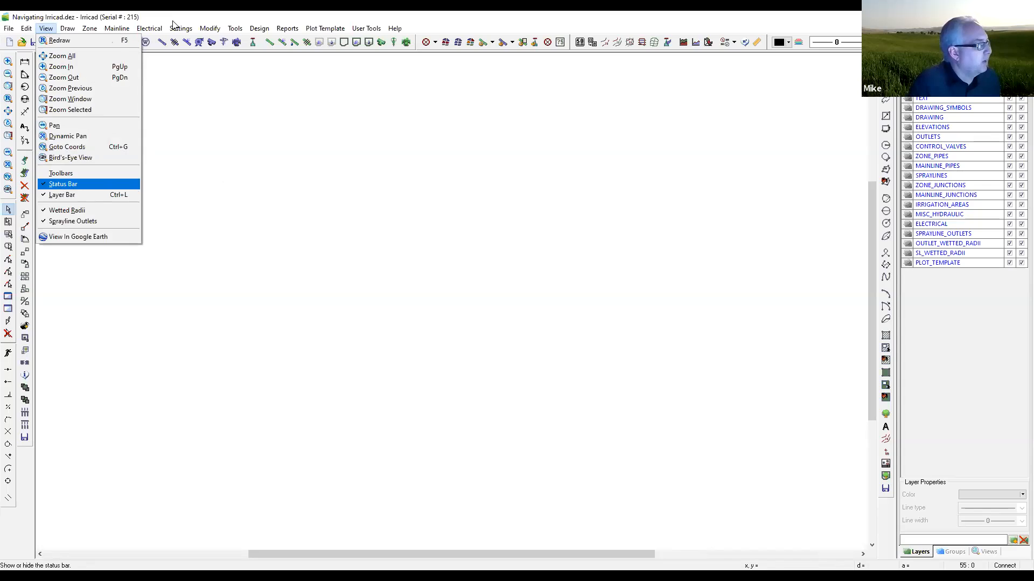
pyautogui.moveTo(178, 27)
pyautogui.click(125, 531)
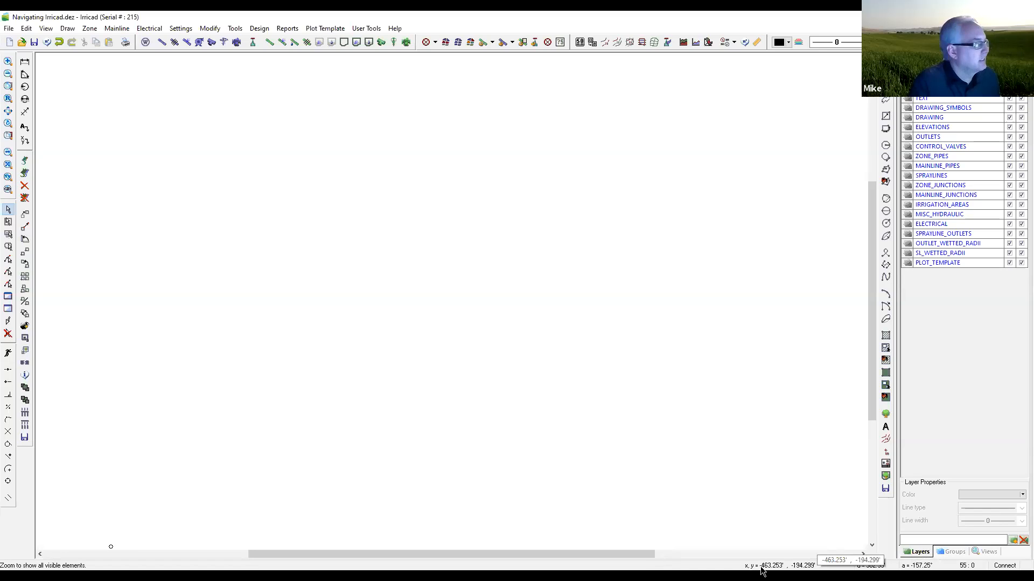
# Hide the Status Bar and show it again
pyautogui.click(67, 29)
pyautogui.moveTo(46, 28)
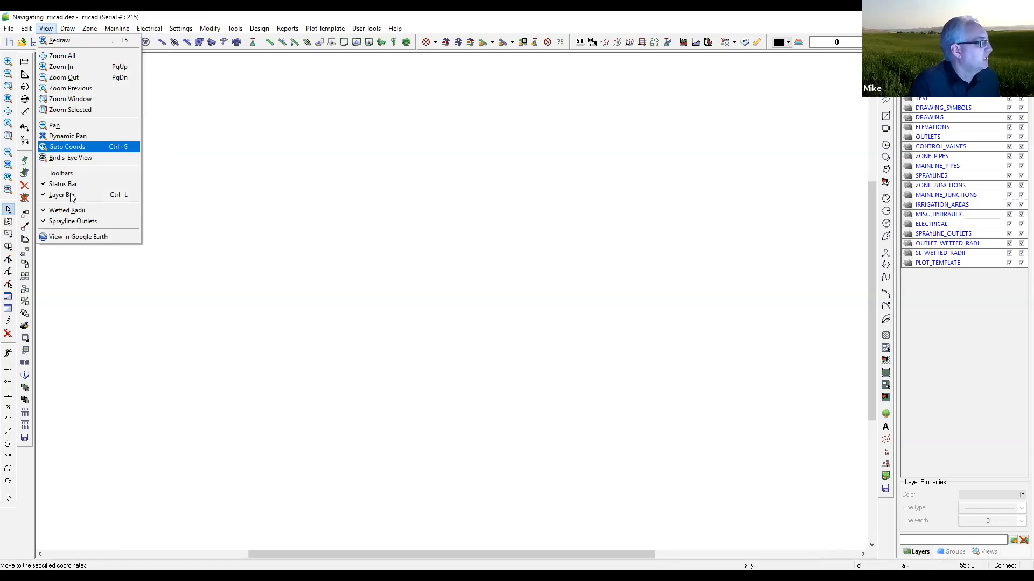
pyautogui.click(70, 184)
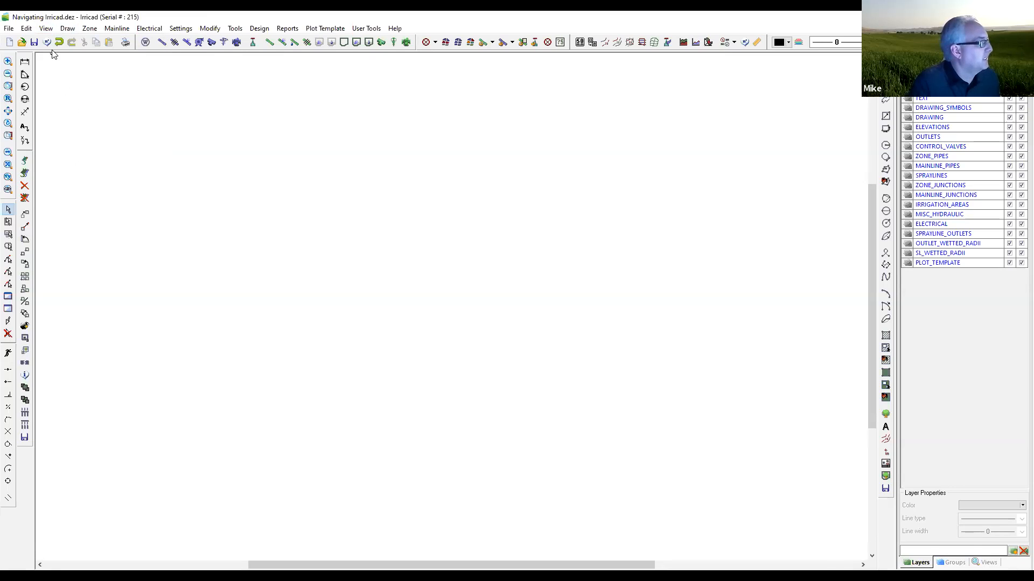
pyautogui.click(46, 29)
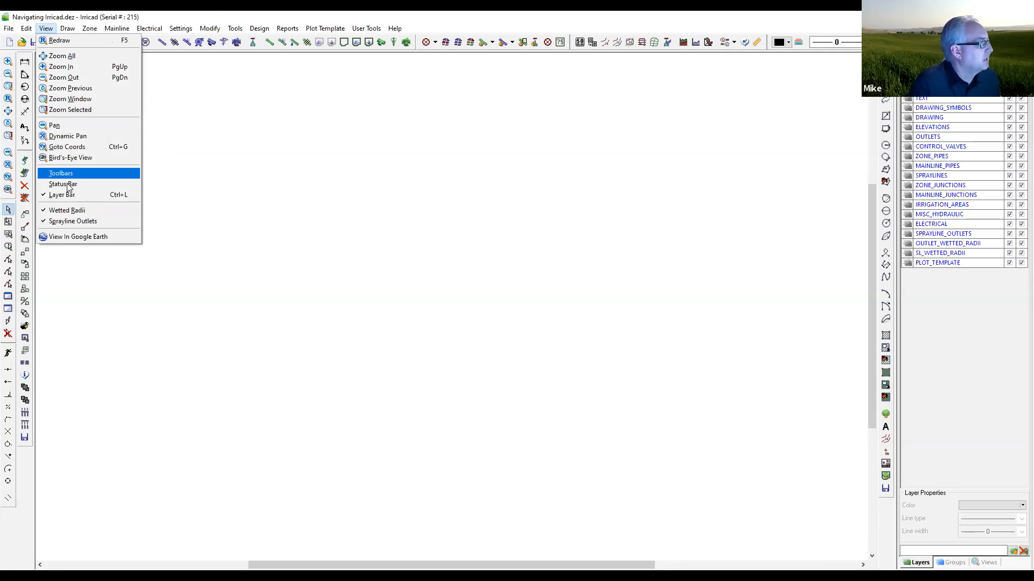
pyautogui.click(63, 184)
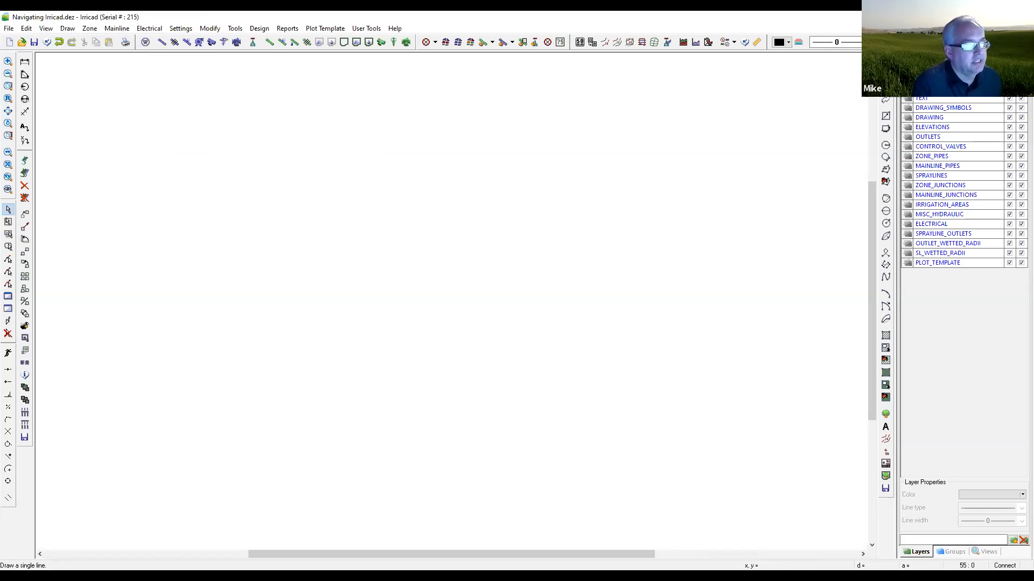
# Draw a single diagonal line about 845 ft long across the middle of the drawing area, and undo it
pyautogui.click(886, 63)
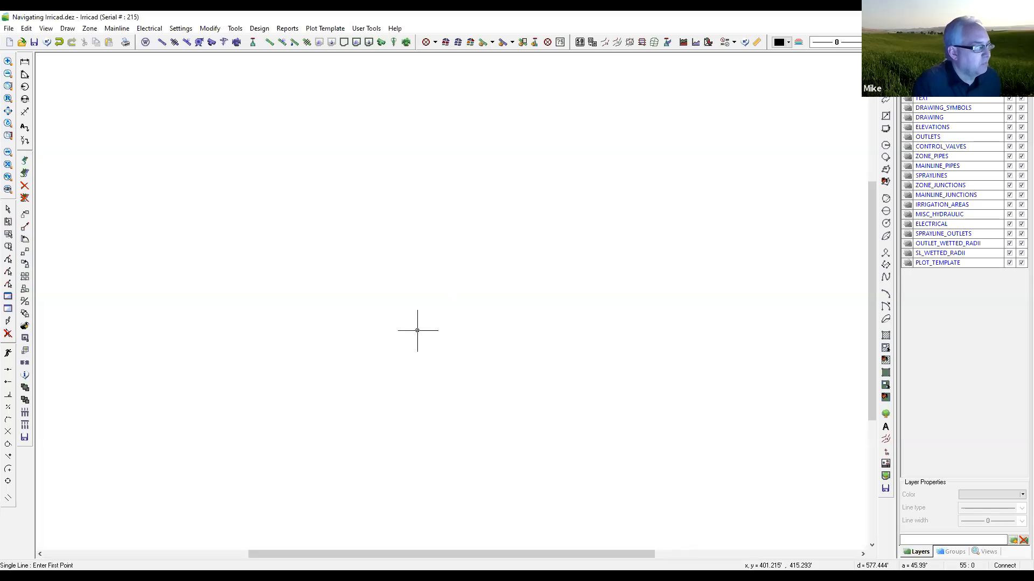
pyautogui.click(380, 369)
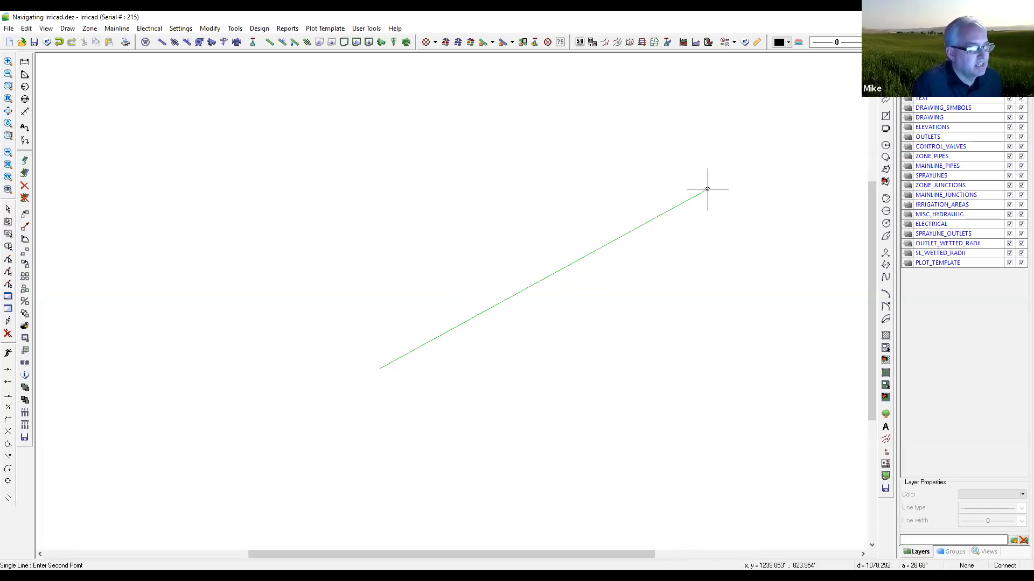
pyautogui.click(597, 171)
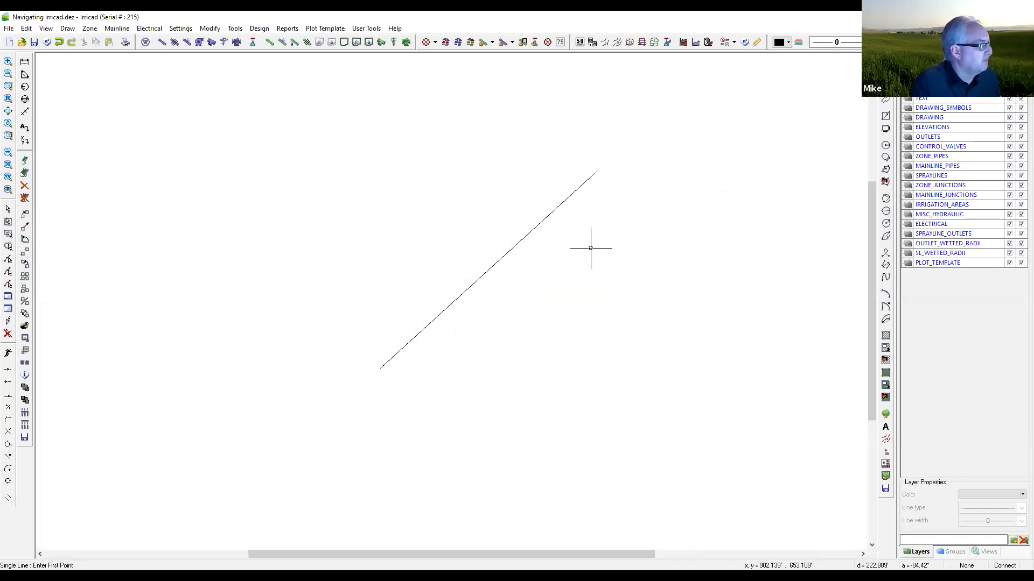
pyautogui.click(59, 43)
# Open the toolbar customization, hide the File toolbar, and show it again
pyautogui.click(45, 29)
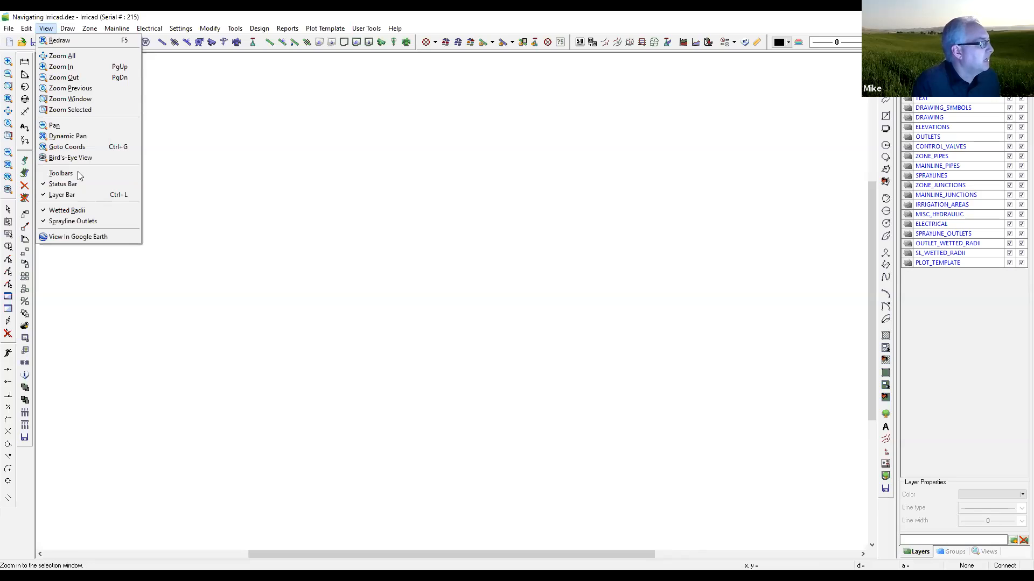
pyautogui.click(77, 173)
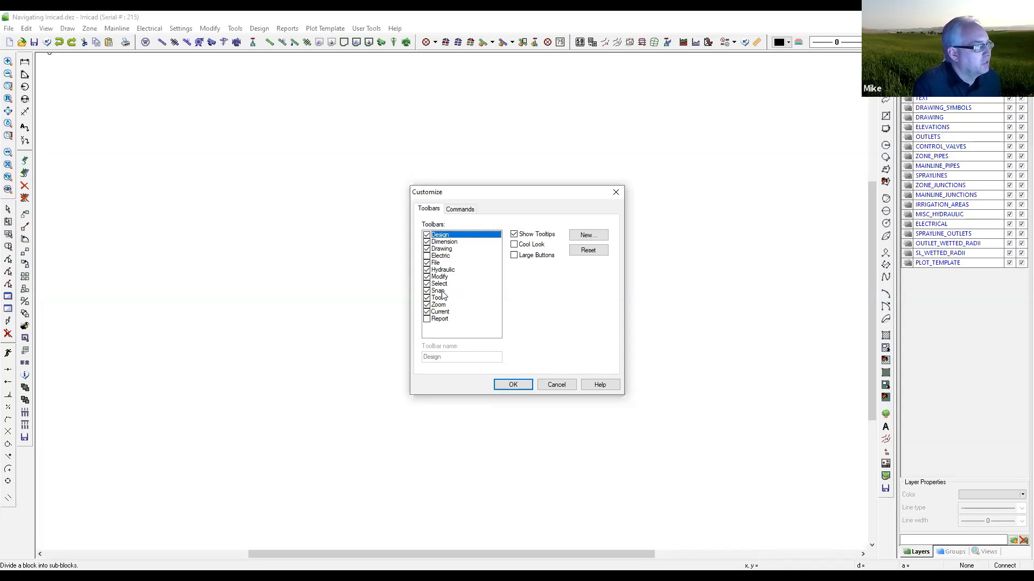
pyautogui.click(427, 263)
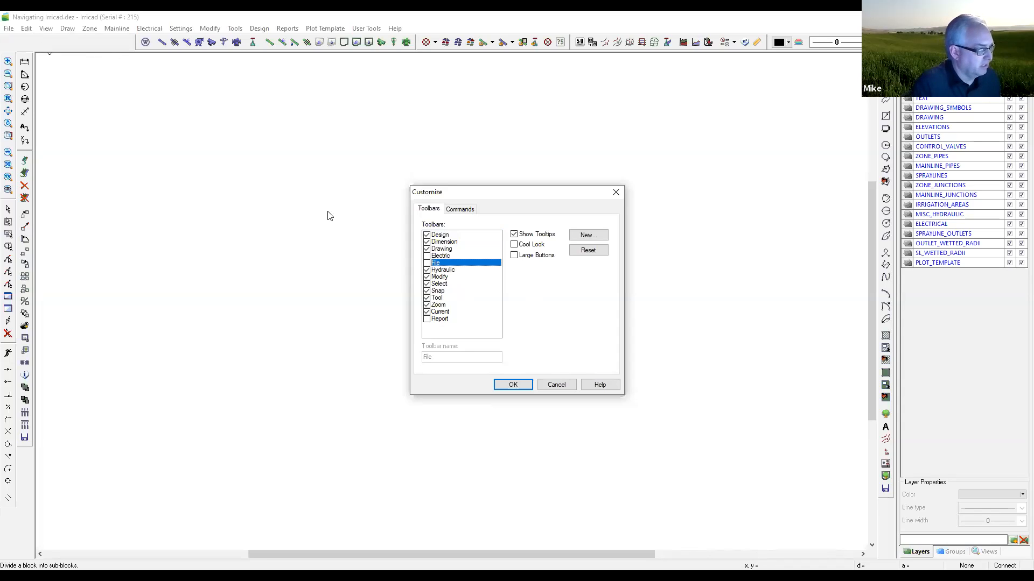
pyautogui.click(427, 264)
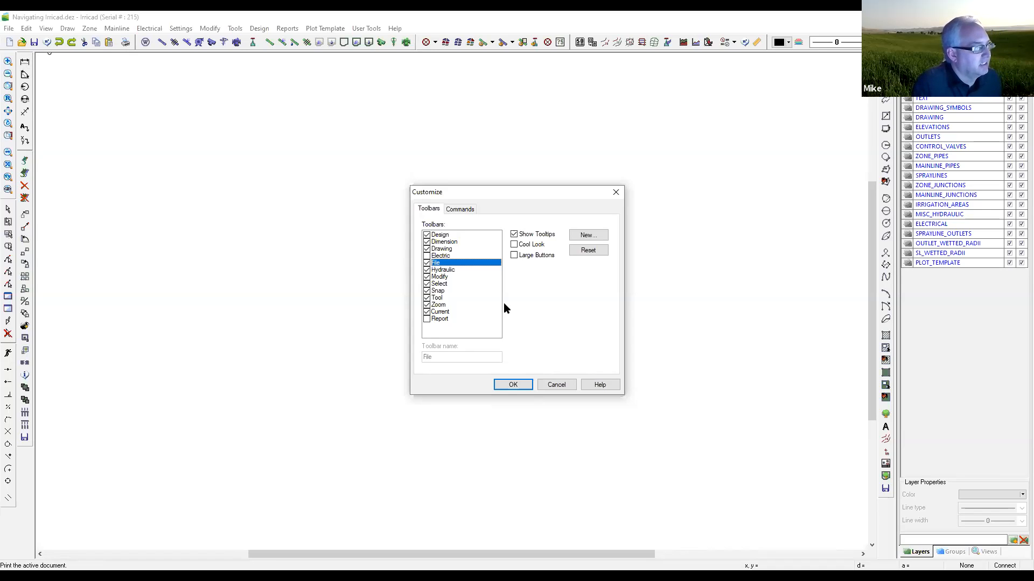
# Add the Help command from the File category to the File toolbar just before Print, and remove it again
pyautogui.click(461, 209)
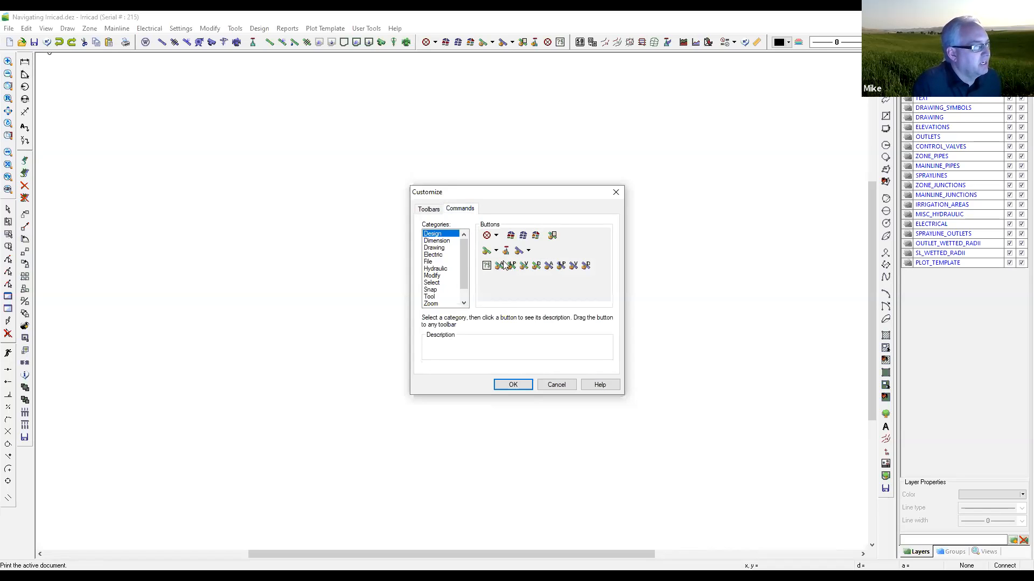
pyautogui.click(429, 262)
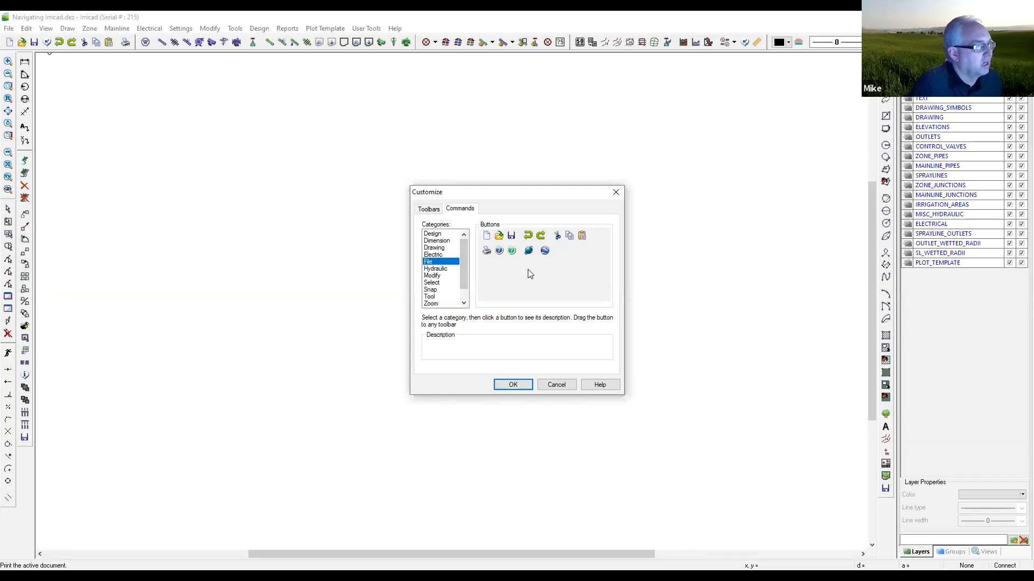
pyautogui.click(545, 252)
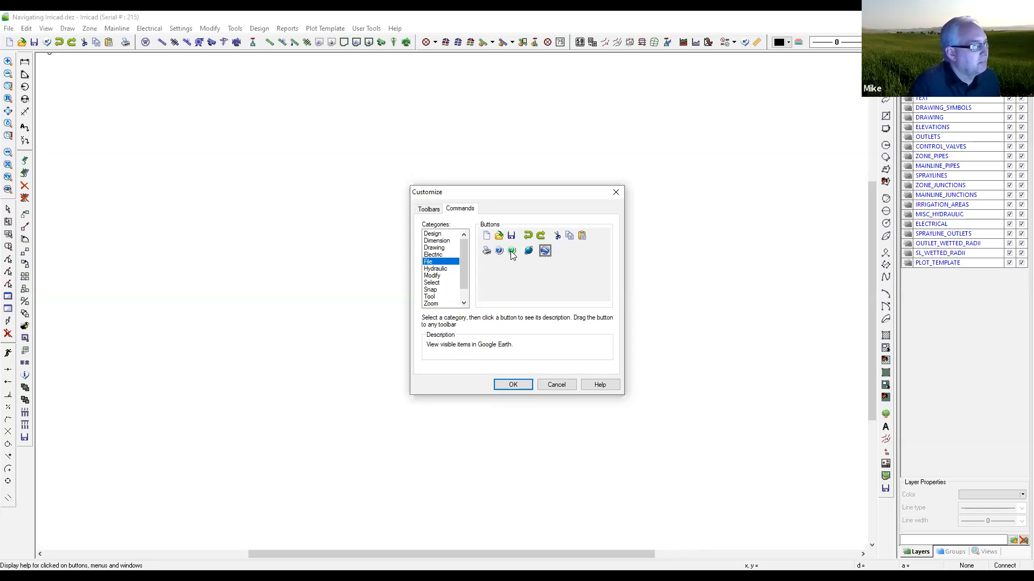
pyautogui.click(512, 252)
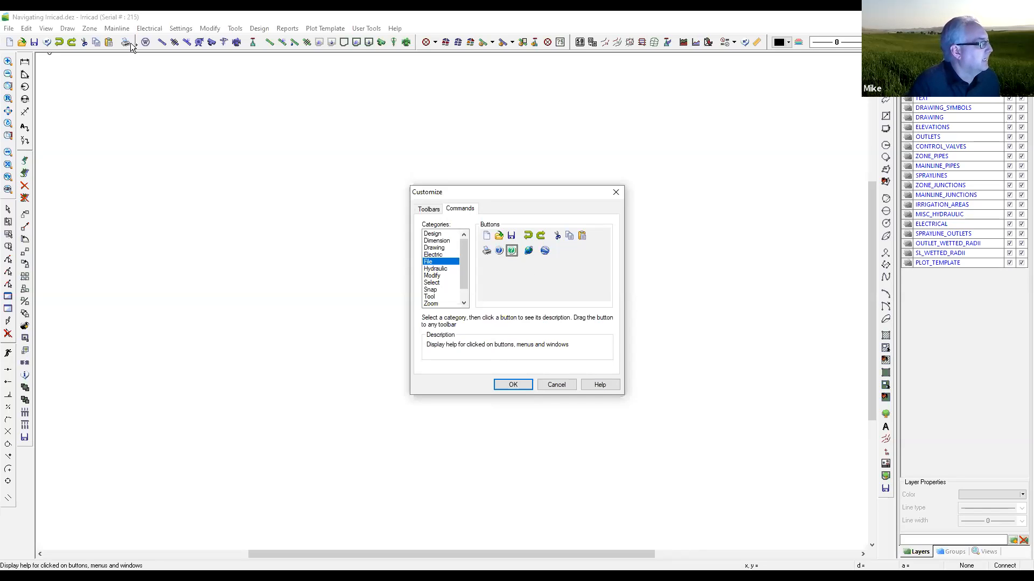
pyautogui.moveTo(131, 46); pyautogui.dragTo(136, 46)
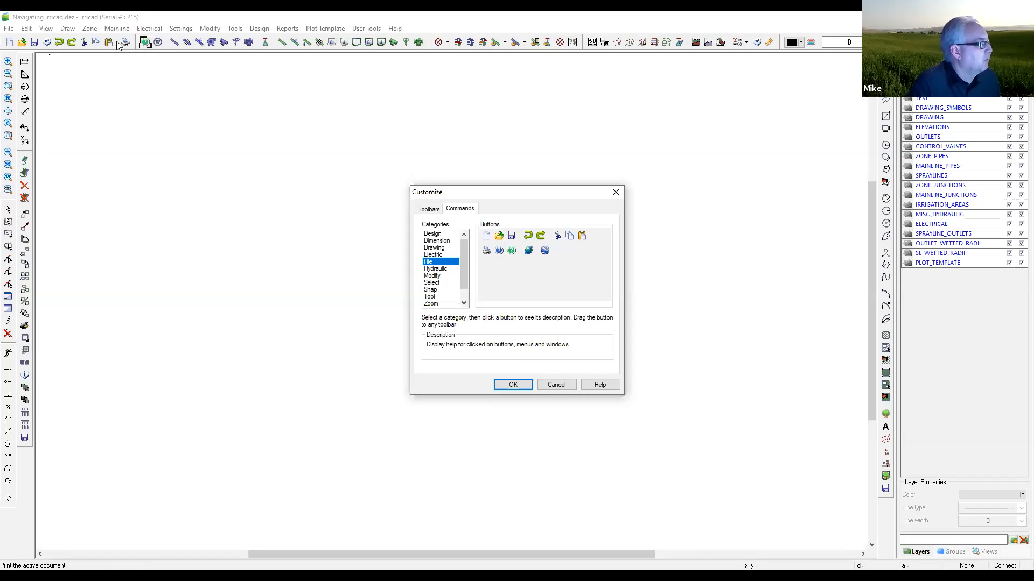
pyautogui.moveTo(119, 59); pyautogui.dragTo(119, 49)
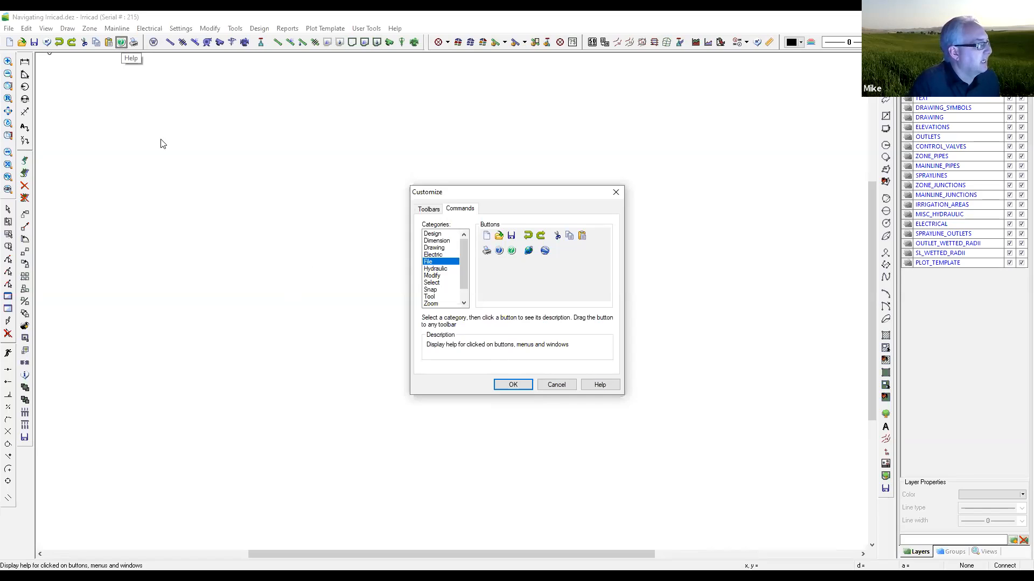
pyautogui.moveTo(121, 42); pyautogui.dragTo(137, 87)
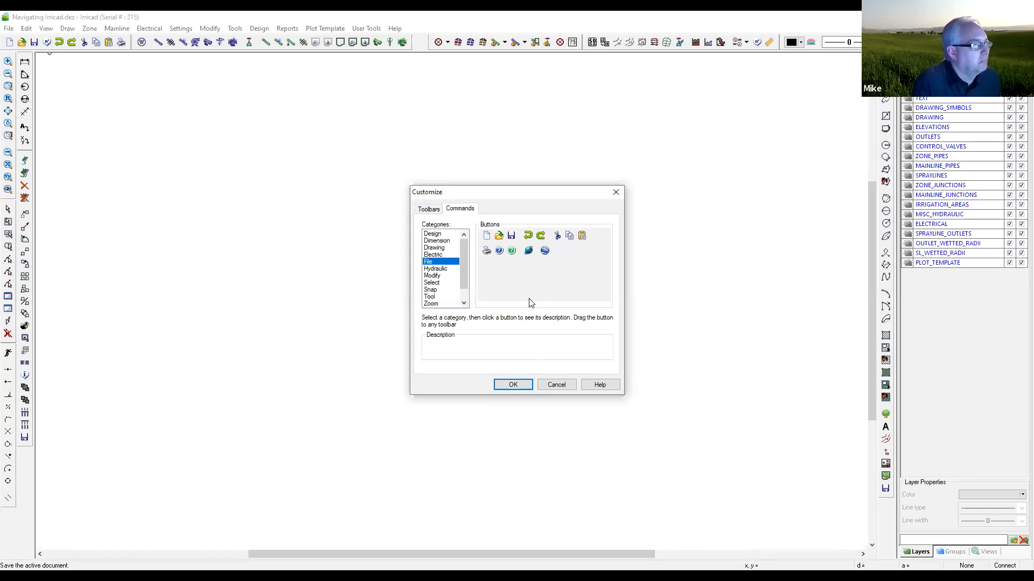
# View the commands in the Snap and Tool categories, and undock the Dimension toolbar so it floats over the drawing area
pyautogui.click(431, 292)
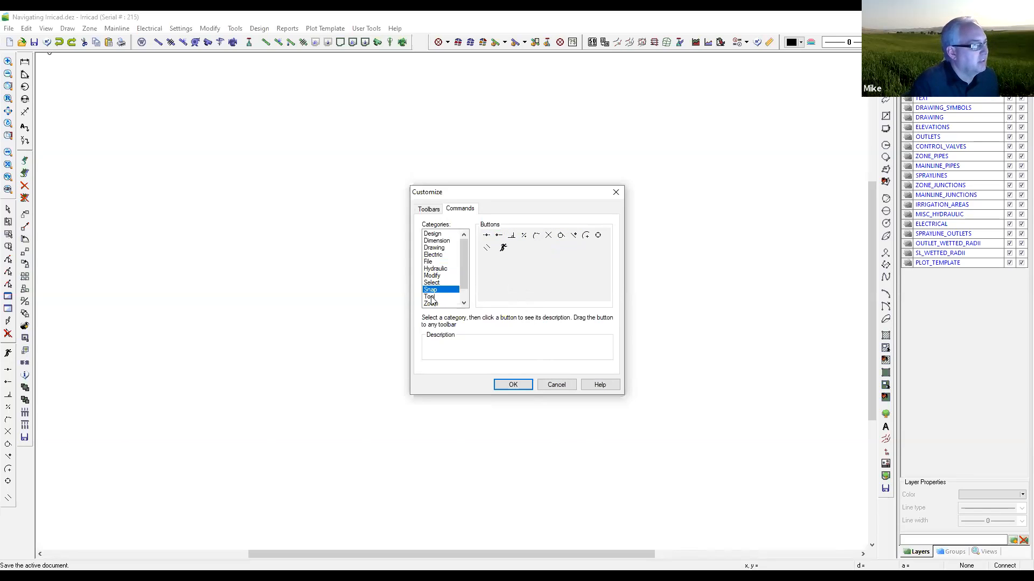
pyautogui.click(430, 297)
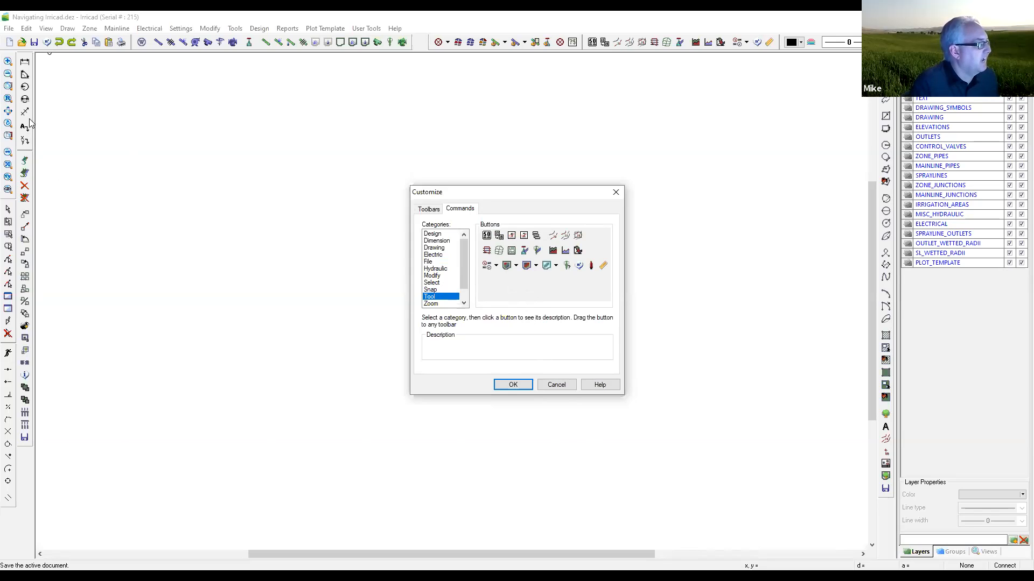
pyautogui.moveTo(30, 120); pyautogui.dragTo(121, 150)
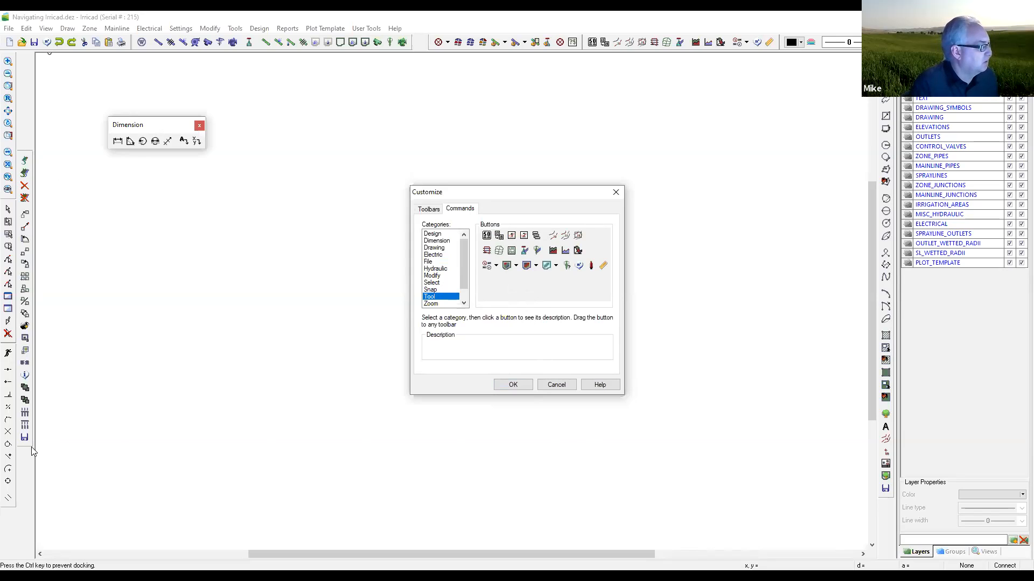
# Dock the floating Dimension toolbar at the upper end of the second vertical toolbar column and apply the customization
pyautogui.moveTo(31, 446); pyautogui.dragTo(31, 445)
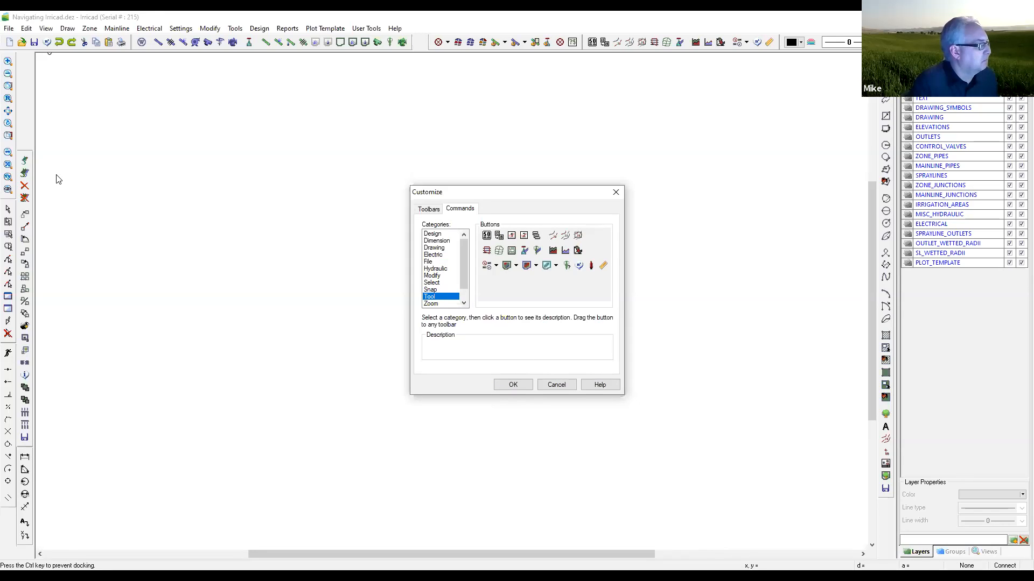
pyautogui.moveTo(29, 61); pyautogui.dragTo(30, 59)
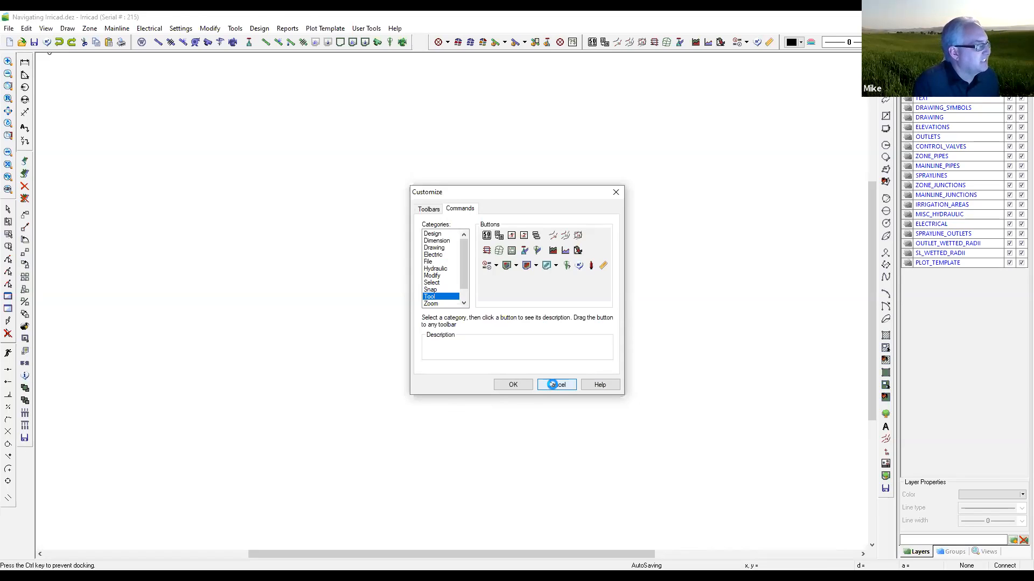
pyautogui.click(518, 386)
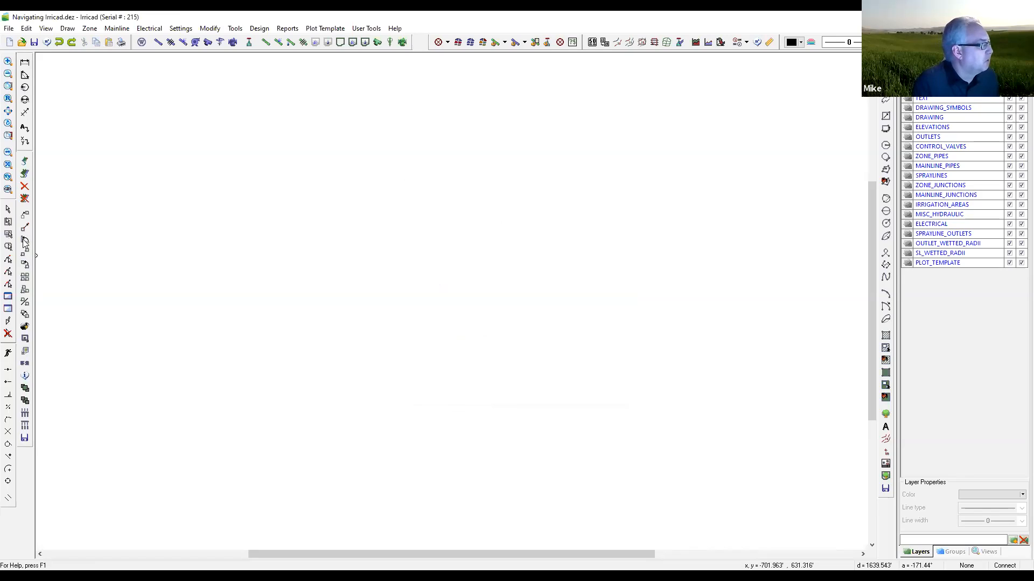
pyautogui.click(26, 270)
pyautogui.click(392, 306)
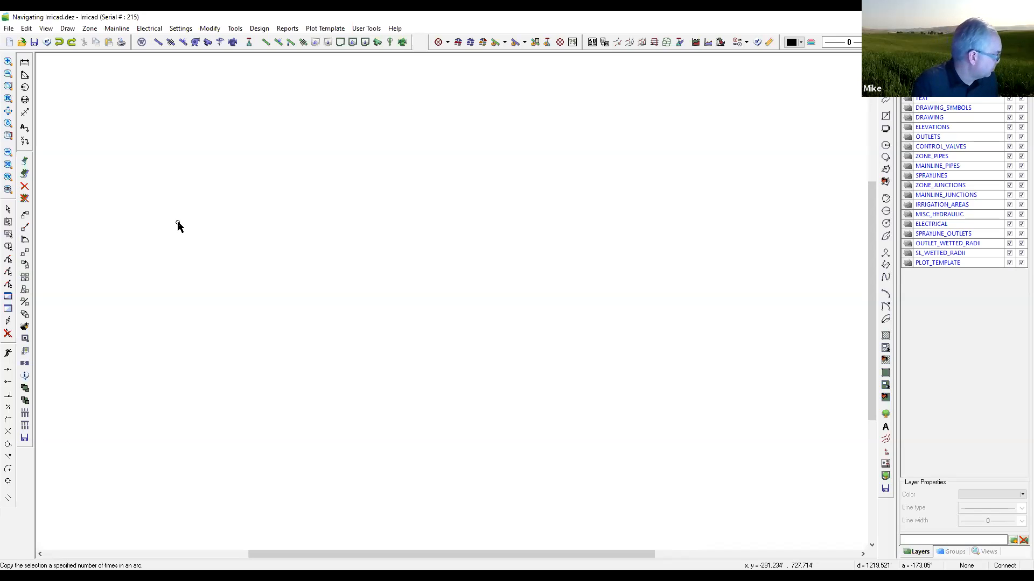
# Open the unit settings and choose US gph as the outlet flow unit
pyautogui.click(182, 30)
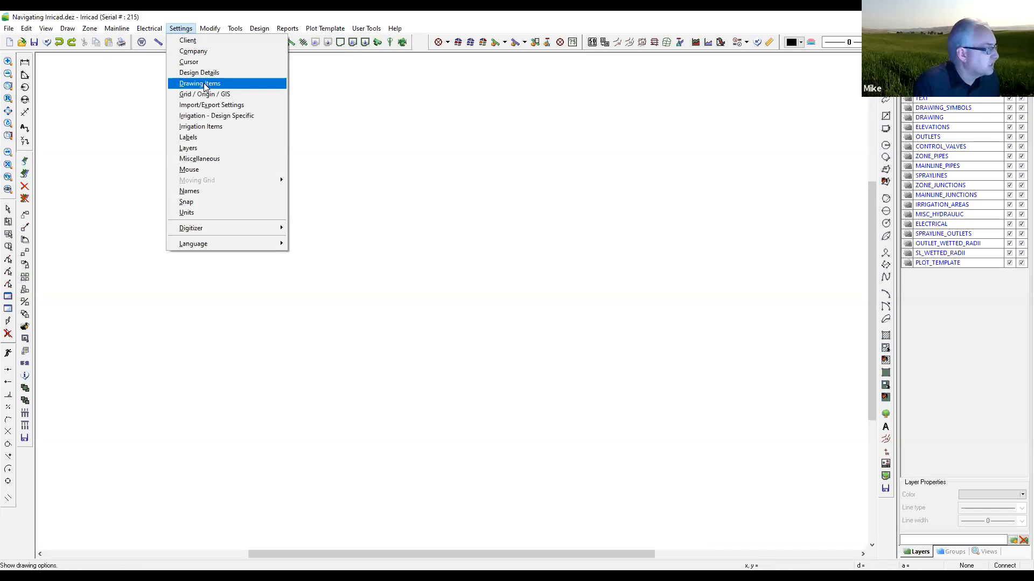
pyautogui.click(197, 215)
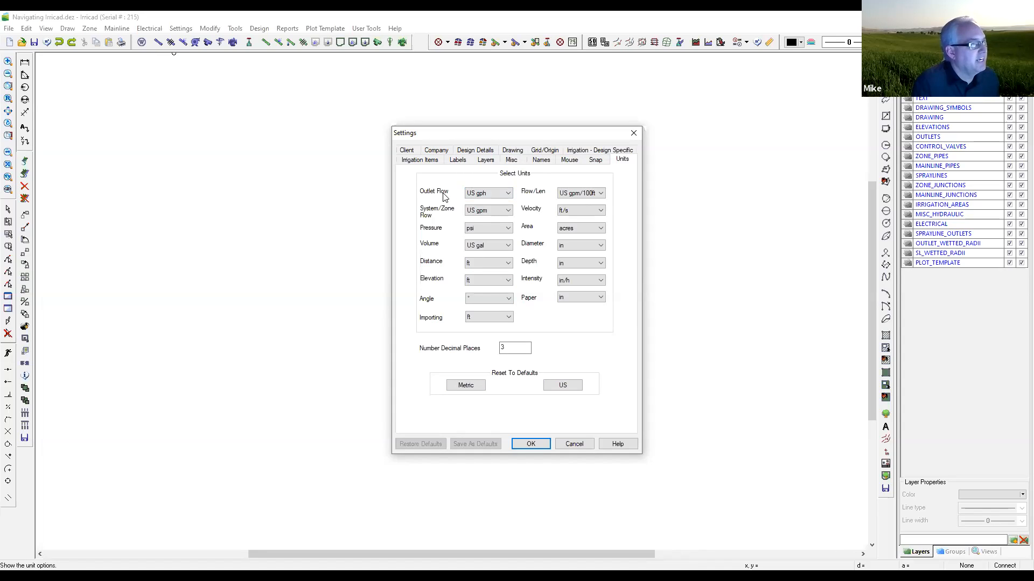
pyautogui.click(509, 194)
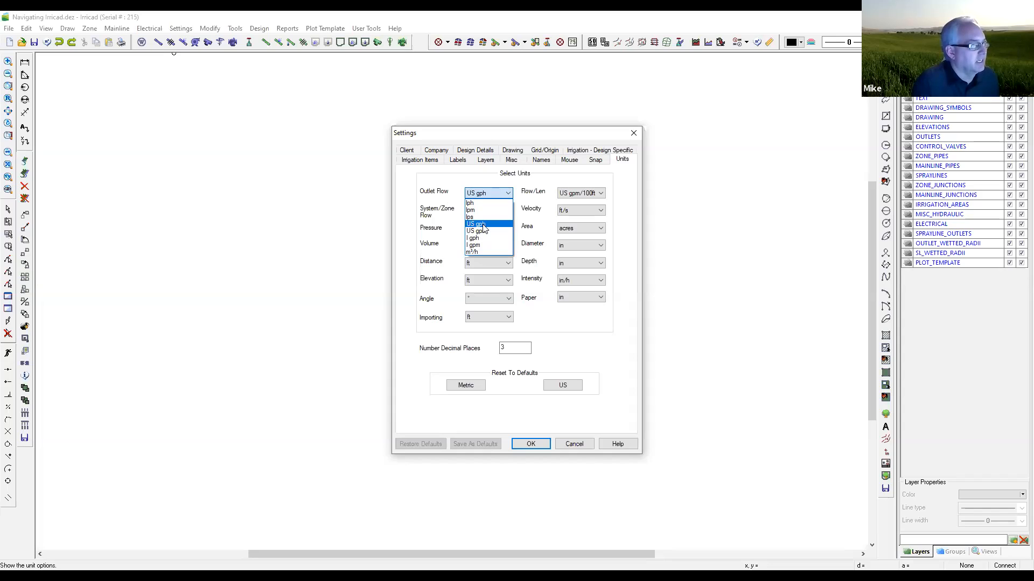
pyautogui.click(483, 225)
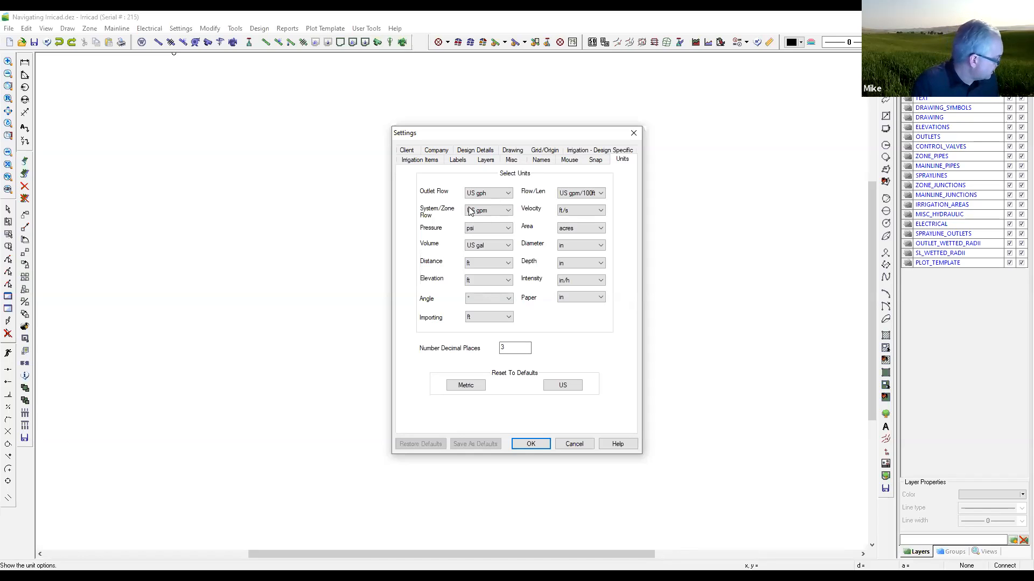
# View the background color choices in the drawing settings without picking another color
pyautogui.click(512, 152)
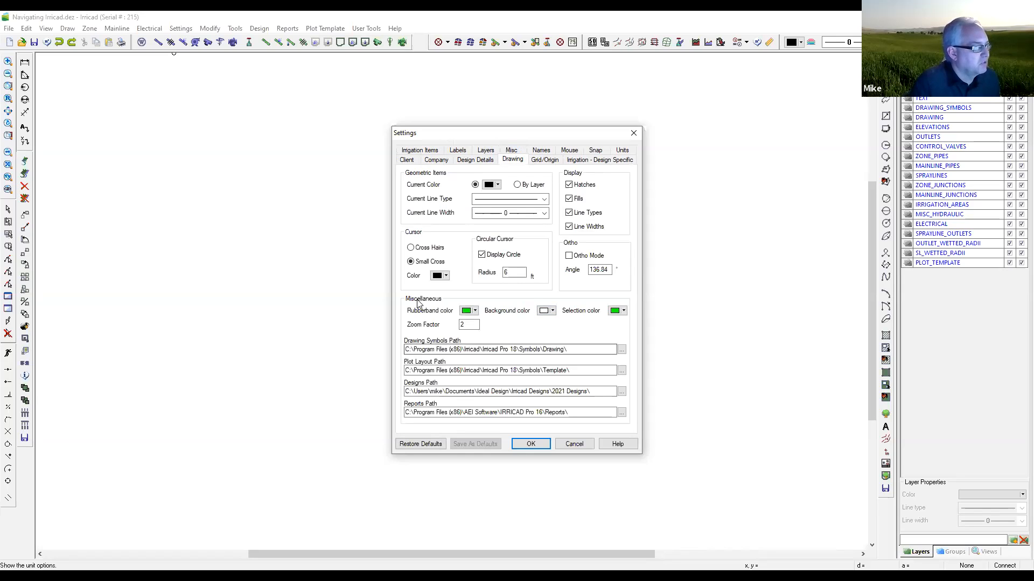
pyautogui.click(552, 311)
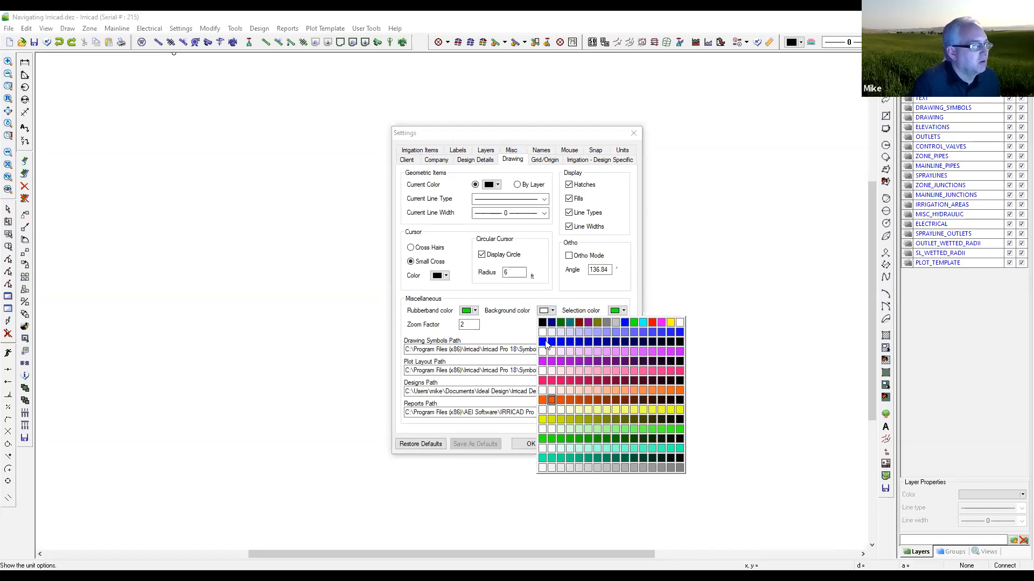
pyautogui.click(518, 320)
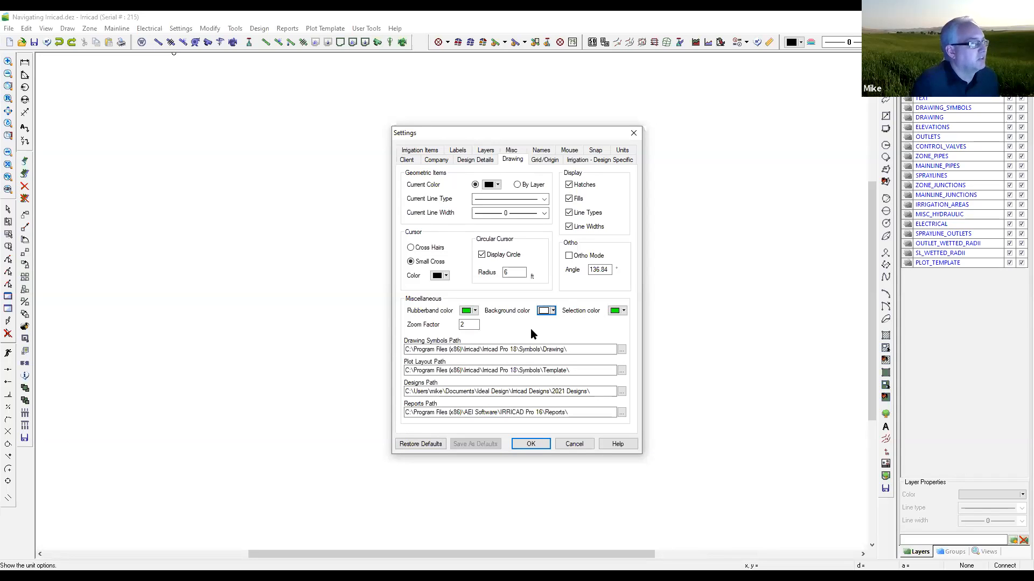
# Turn off the circular cursor display, enable Ortho Mode with an angle of 0°, and apply the settings
pyautogui.click(482, 255)
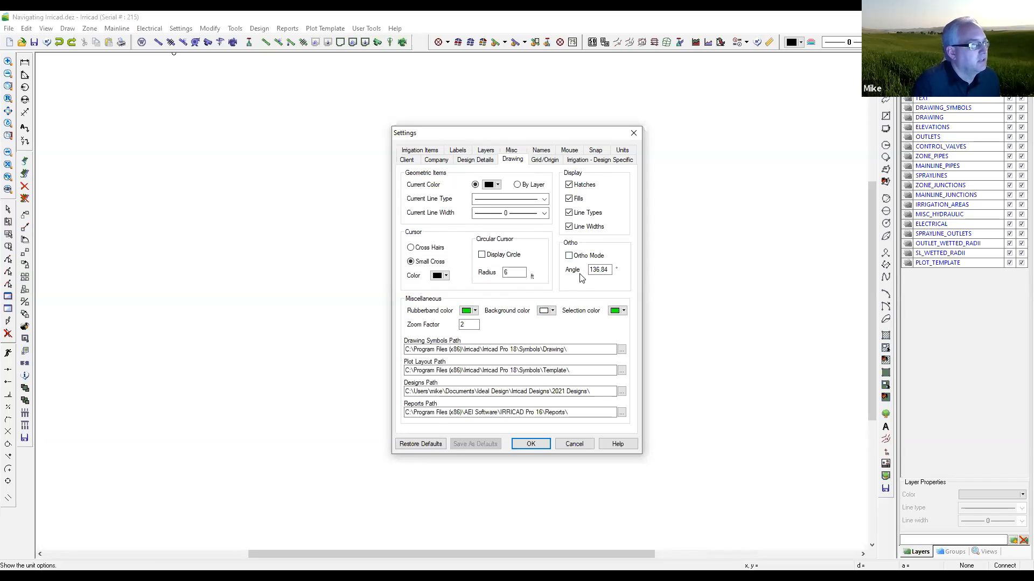
pyautogui.click(611, 270)
pyautogui.moveTo(610, 270); pyautogui.dragTo(578, 270)
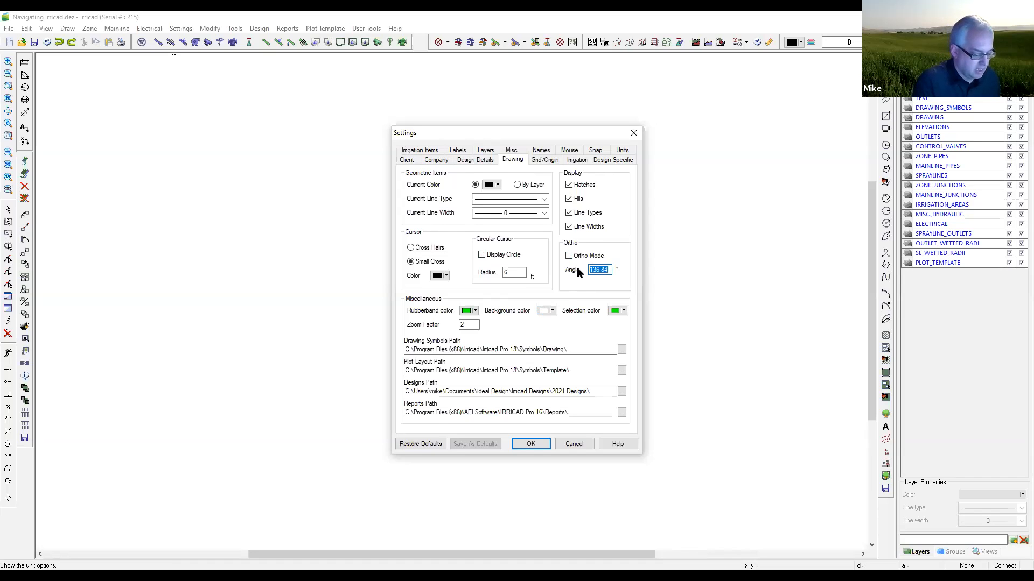
pyautogui.write('0')
pyautogui.click(568, 255)
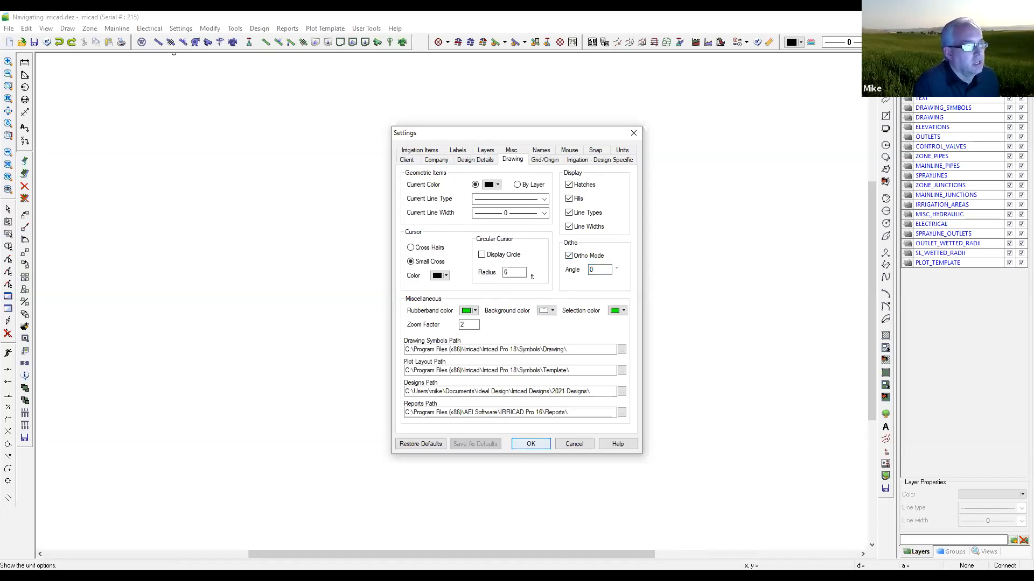
pyautogui.press('Return')
# Start a single line in the middle of the drawing area, turn off Ortho Mode while drawing, and cancel the line
pyautogui.click(886, 62)
pyautogui.click(458, 366)
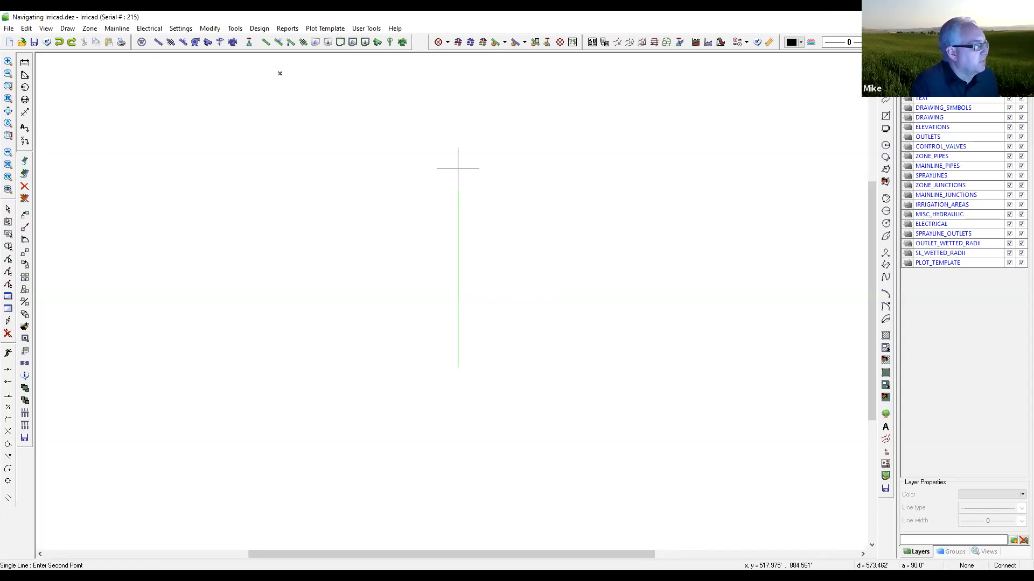
pyautogui.click(181, 28)
pyautogui.click(204, 86)
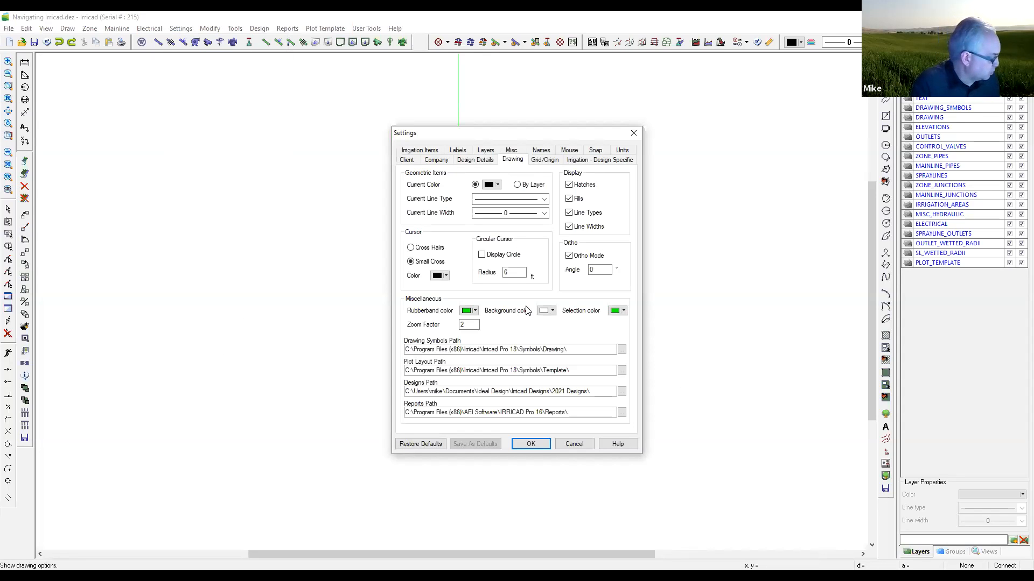
pyautogui.click(569, 257)
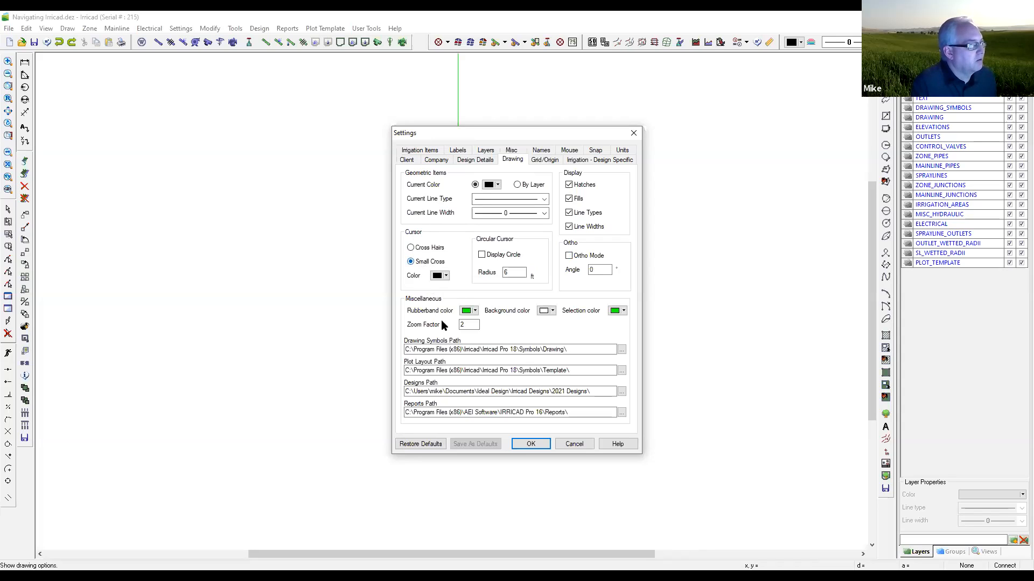
pyautogui.click(531, 445)
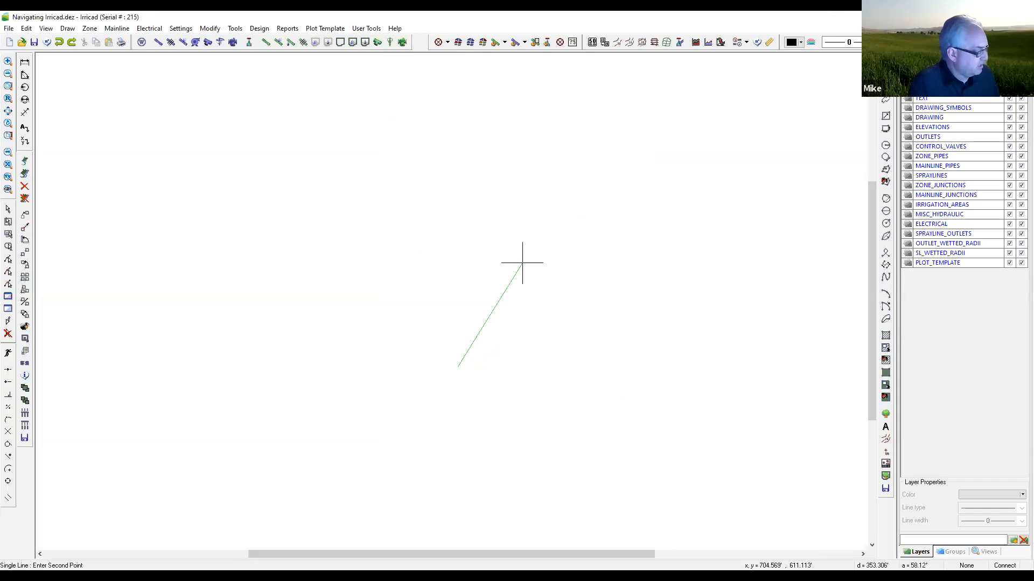
pyautogui.press('Escape')
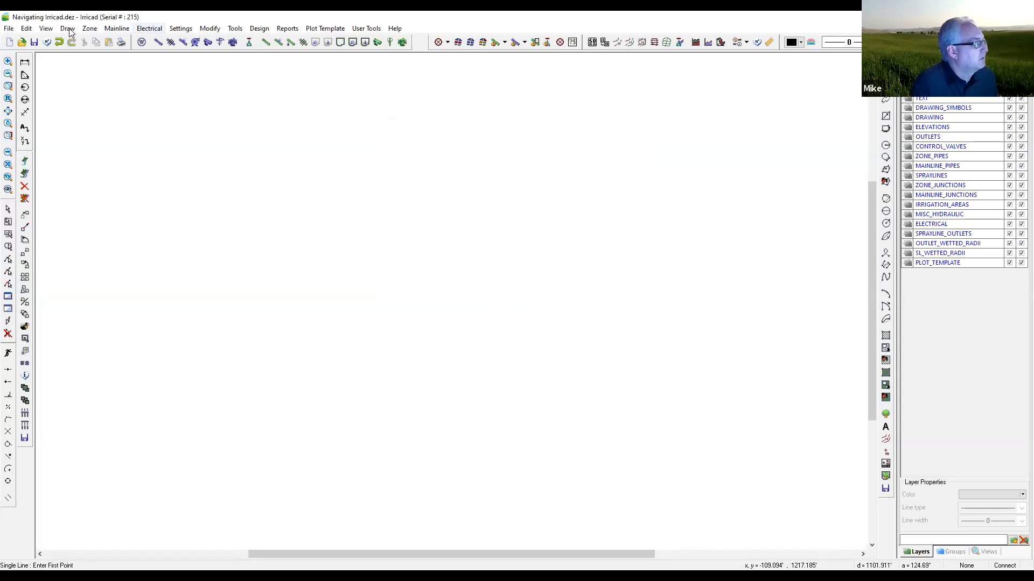
# Switch the cursor to Cross Hairs, apply it, and select Small Cross again in the cursor settings
pyautogui.click(181, 29)
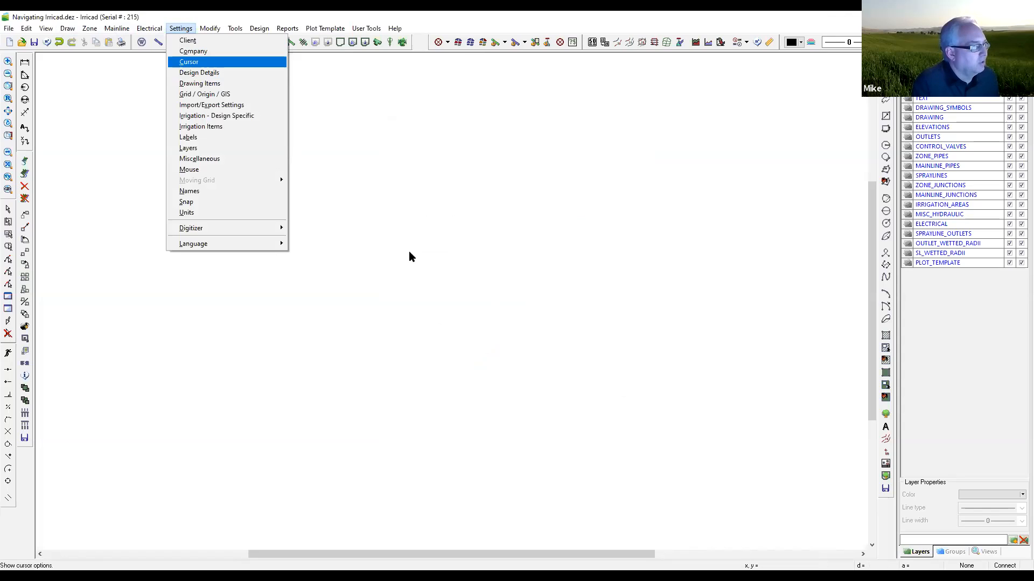
pyautogui.press('Return')
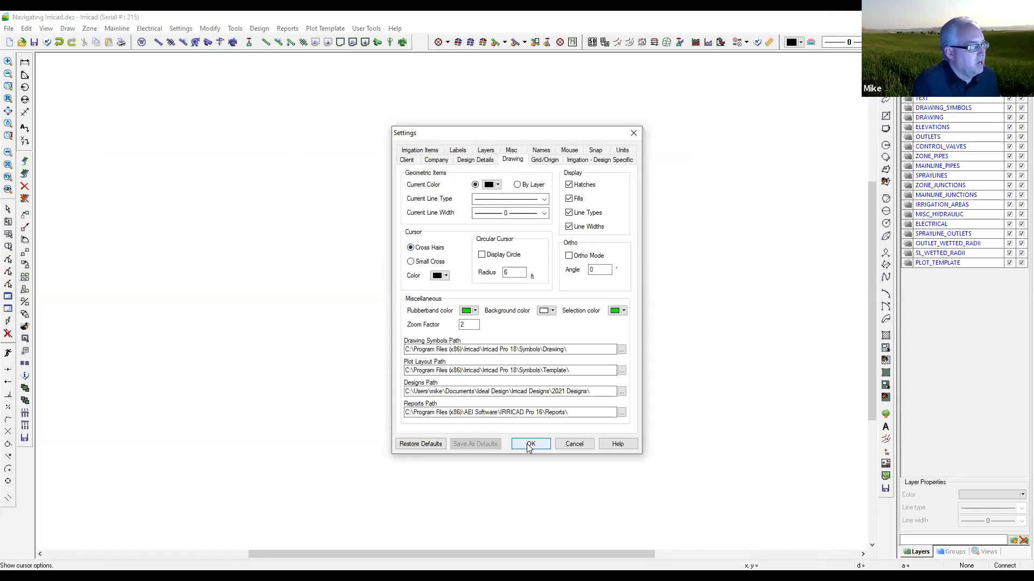
pyautogui.click(531, 445)
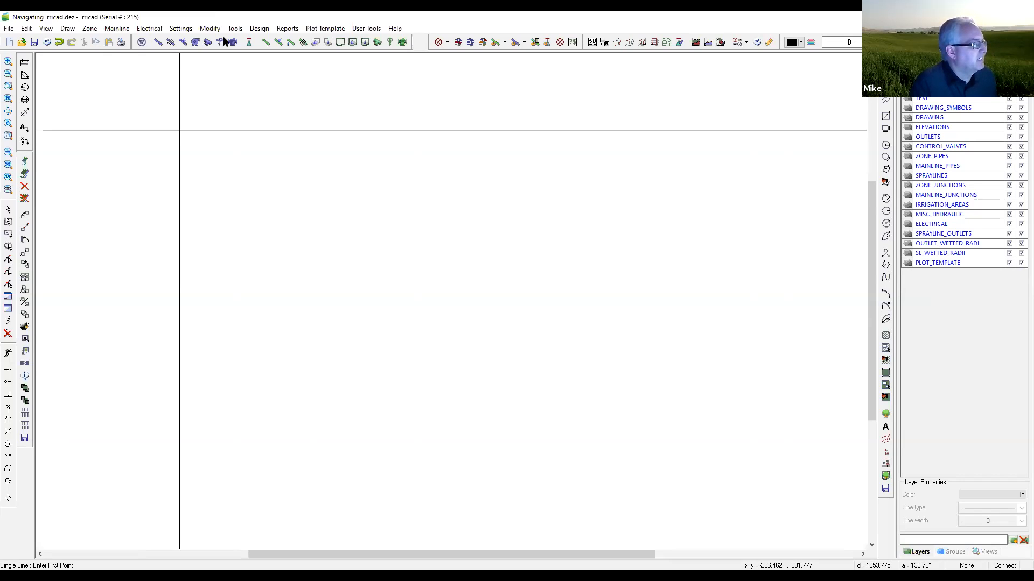
pyautogui.click(188, 30)
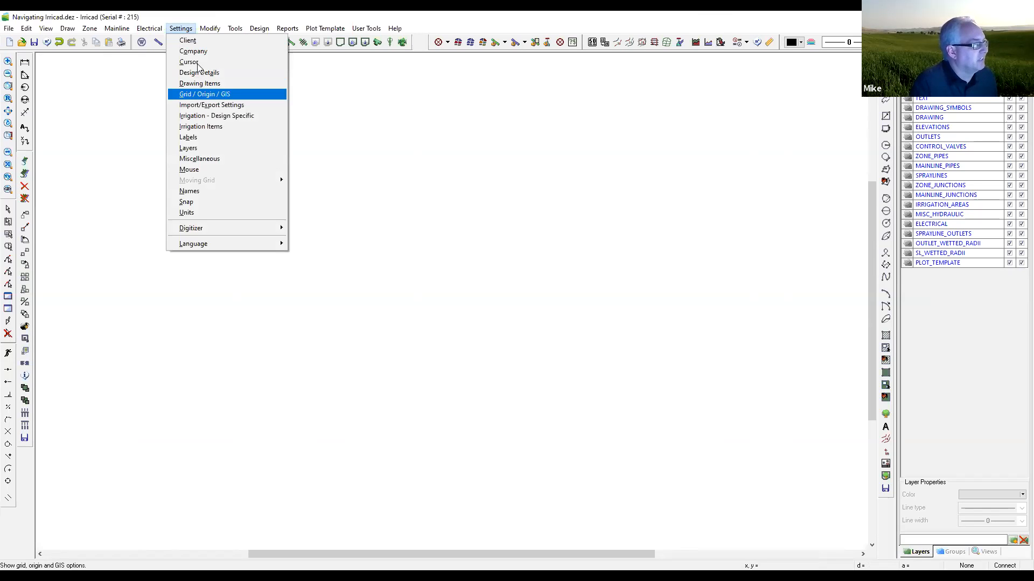
pyautogui.click(190, 63)
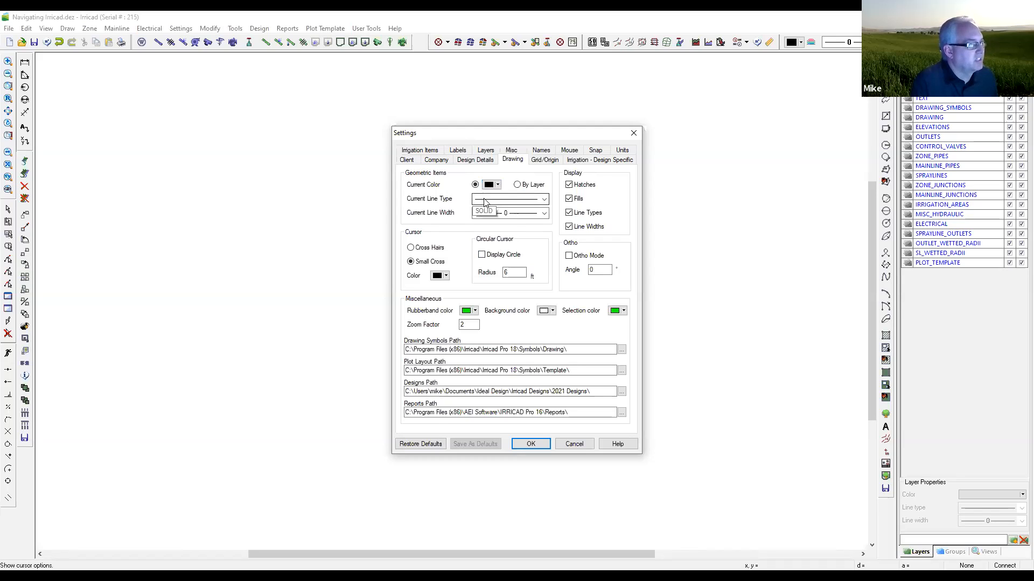
# Browse the available component database files in the design-specific irrigation settings and leave the file selection without choosing one
pyautogui.click(604, 164)
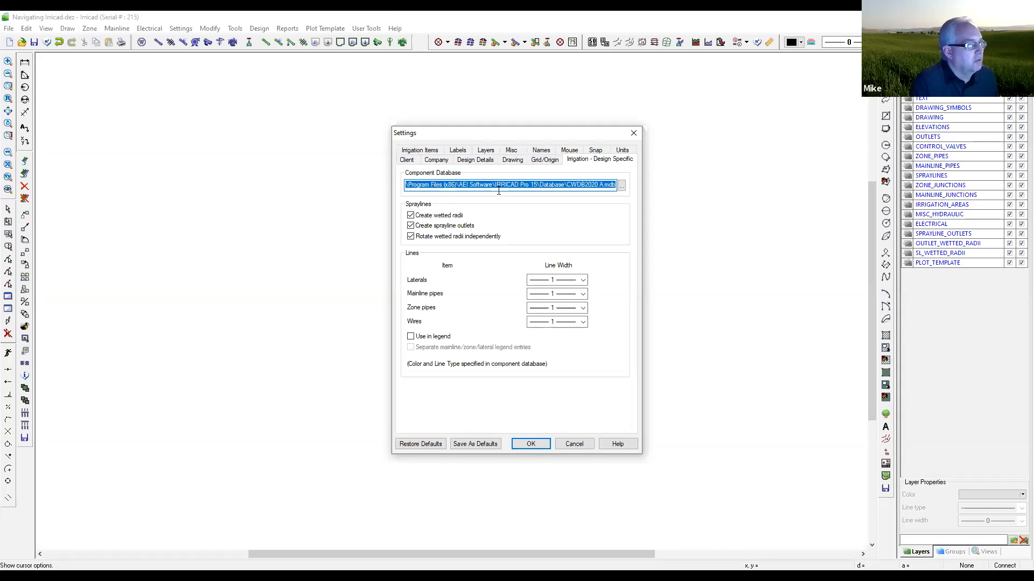
pyautogui.click(621, 186)
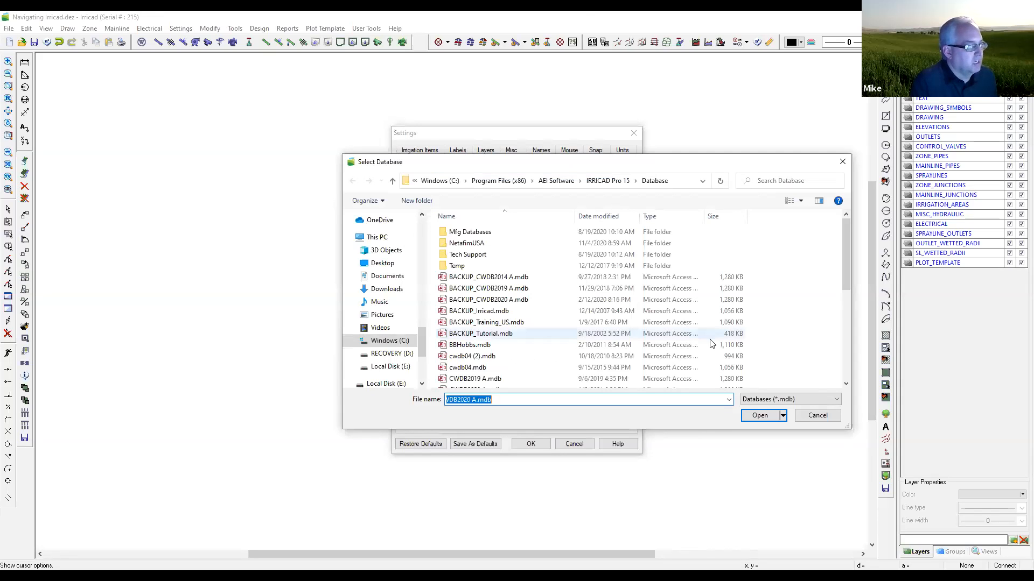
pyautogui.click(819, 416)
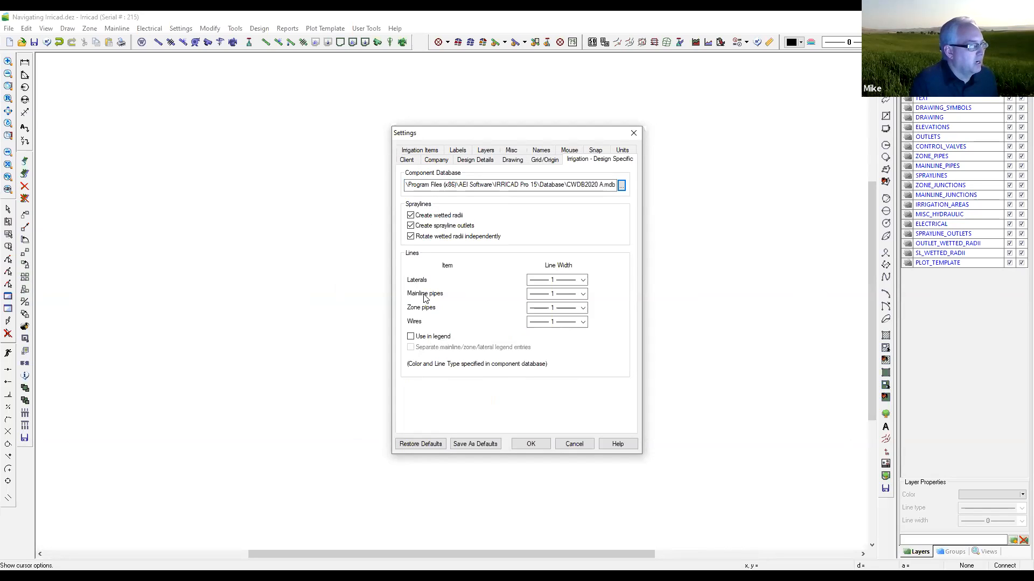
# Try a line width of 5 for the mainline pipes and discard the settings changes
pyautogui.click(583, 294)
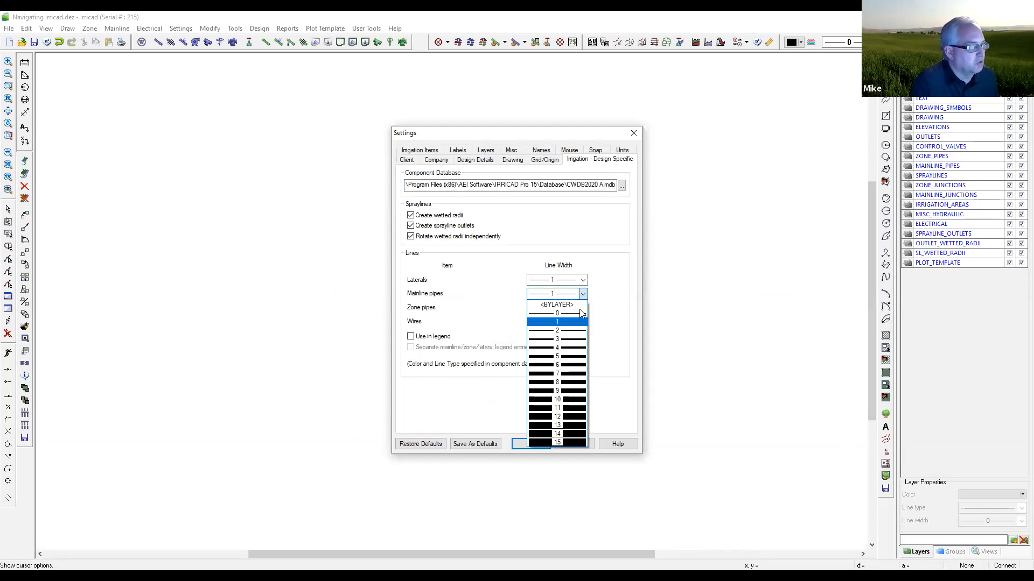
pyautogui.click(570, 357)
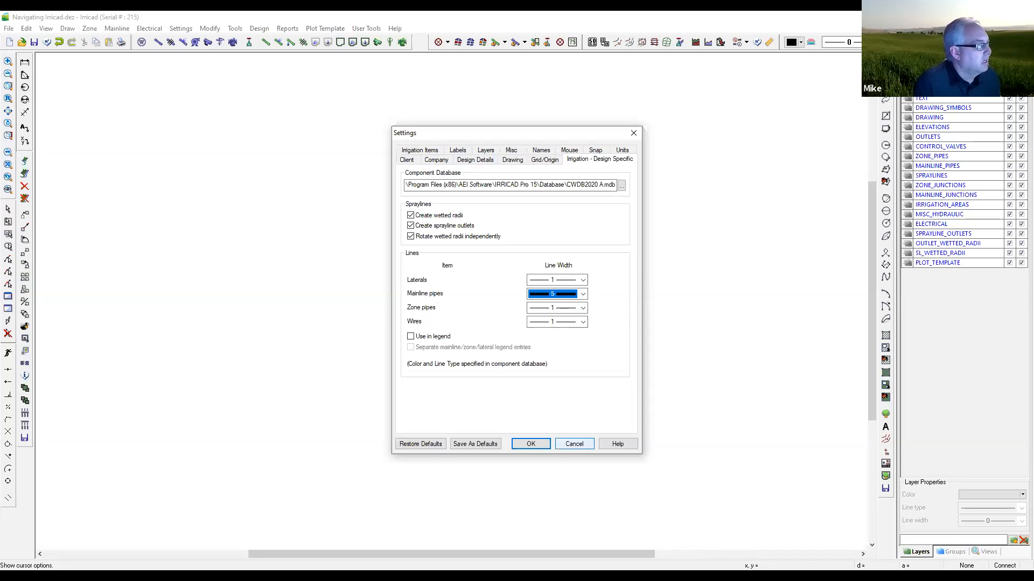
pyautogui.click(574, 444)
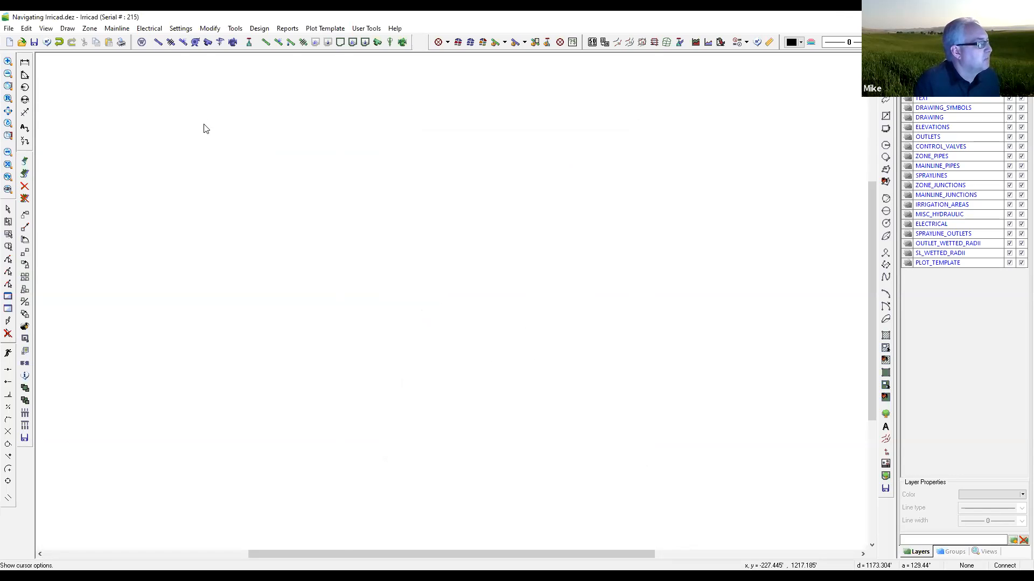
# Set the cursor style to Small Cross in the drawing item settings and apply it
pyautogui.click(182, 29)
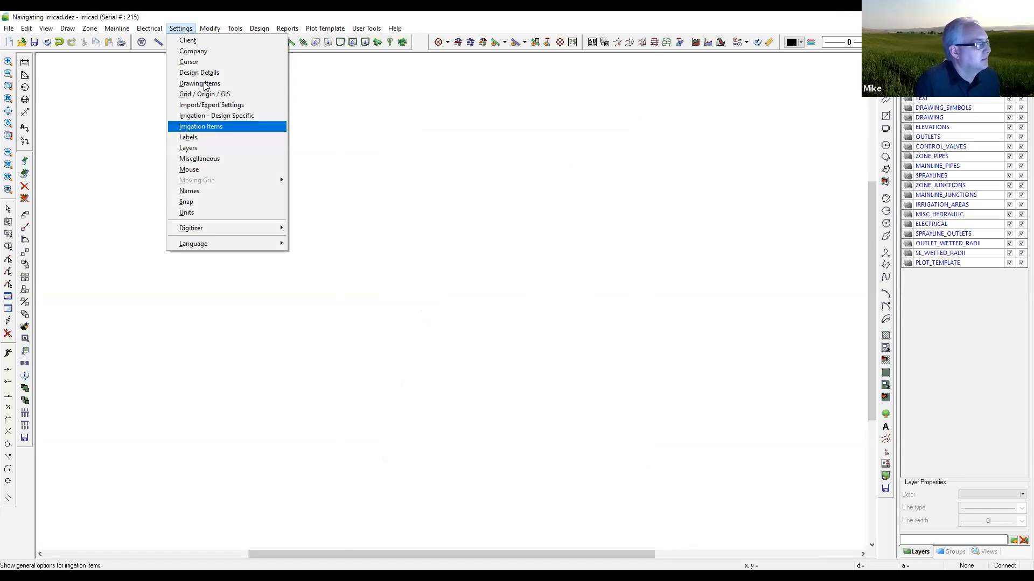
pyautogui.press('Return')
pyautogui.click(410, 262)
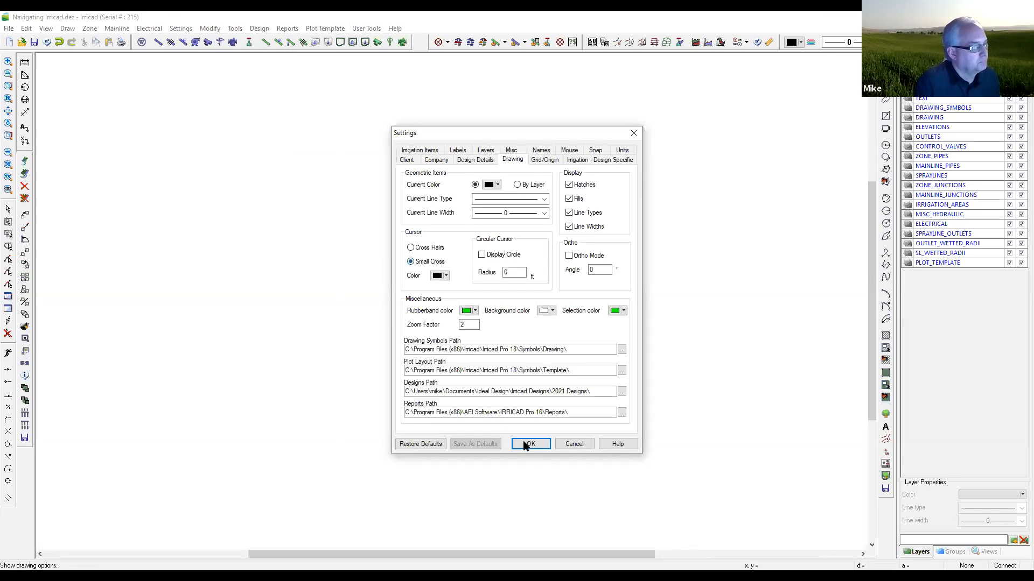
pyautogui.click(530, 444)
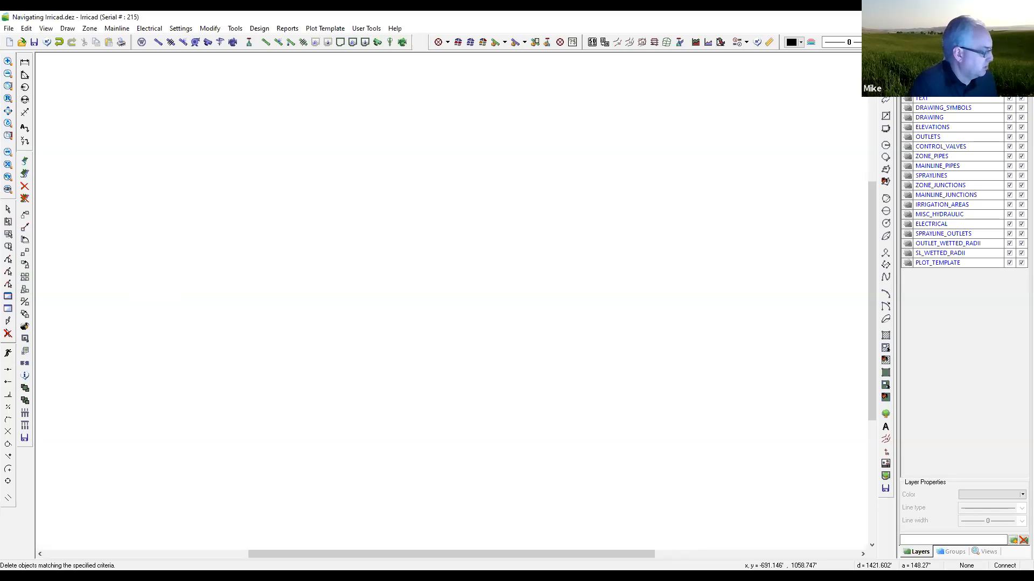
# Open the toolbar customization to view the list of toolbars
pyautogui.press('alt')
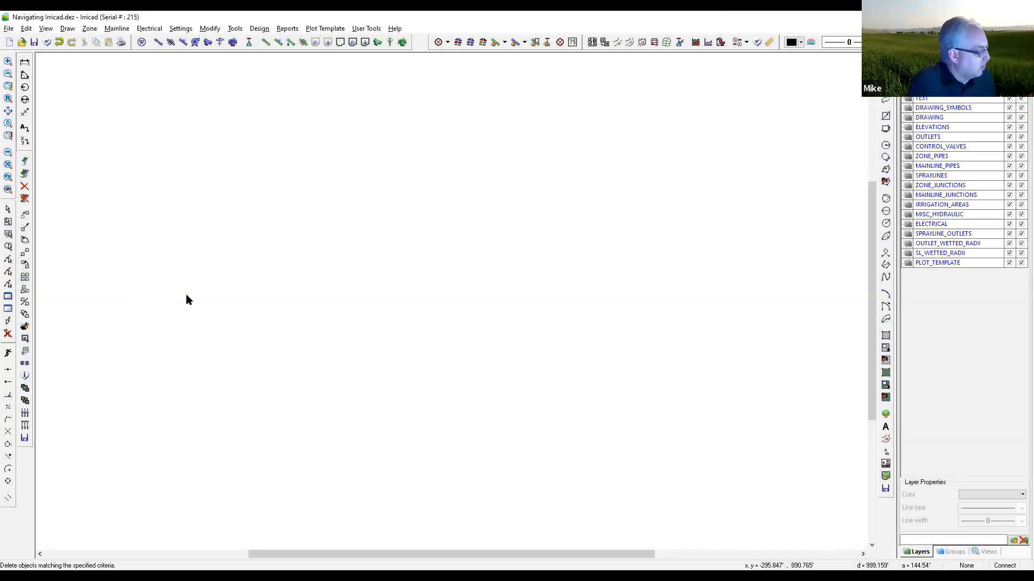
pyautogui.hotkey('alt', 'v')
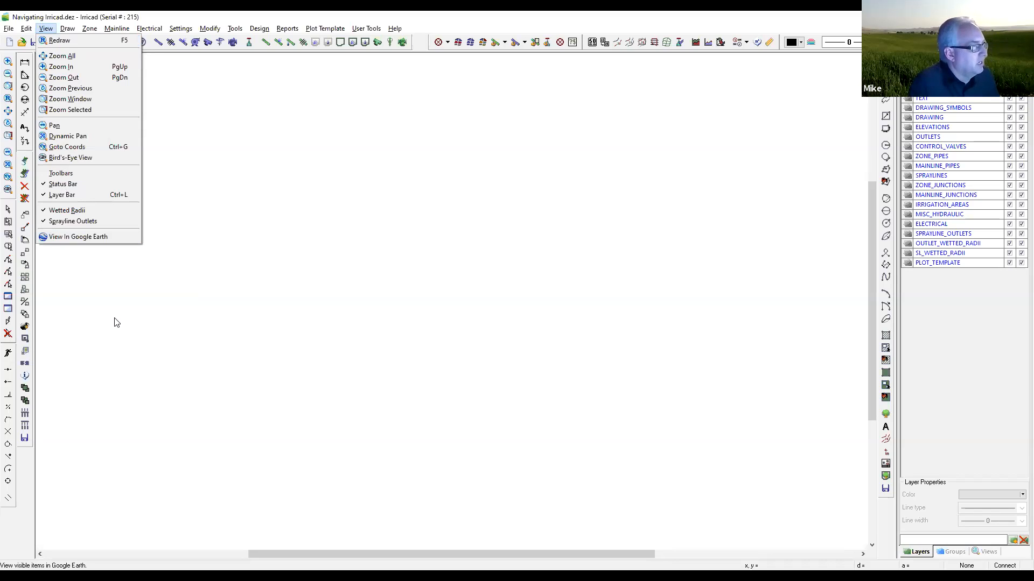
pyautogui.press('t')
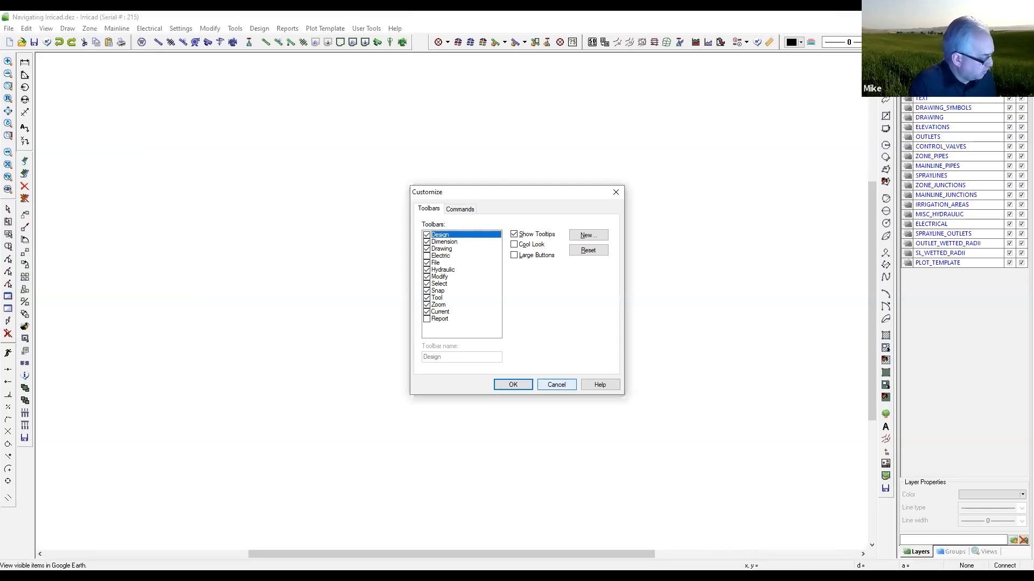
# Leave the toolbar customization without changes and use Zoom Window to define a rectangular view area in the drawing
pyautogui.click(556, 385)
pyautogui.press('alt')
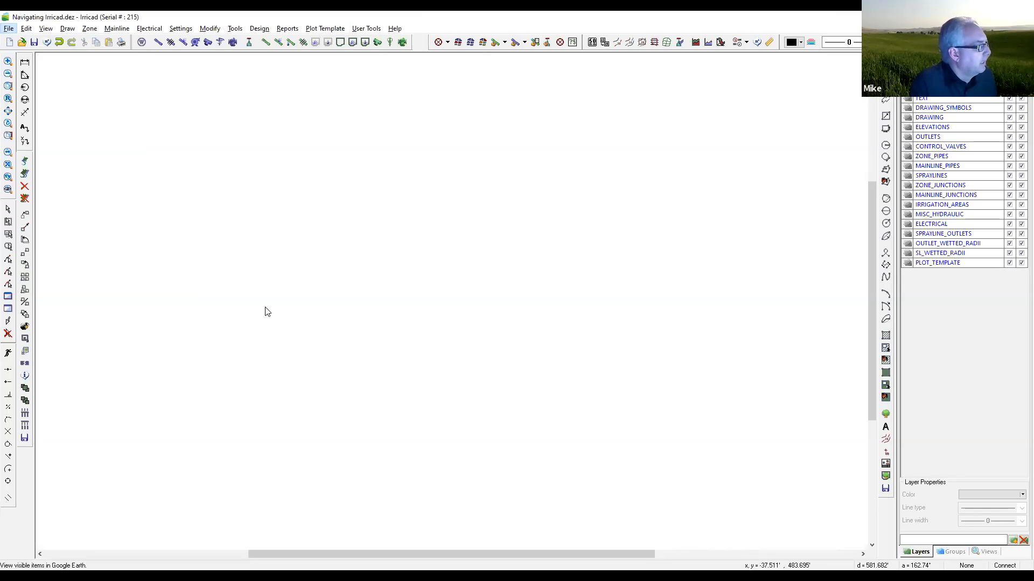
pyautogui.press('v')
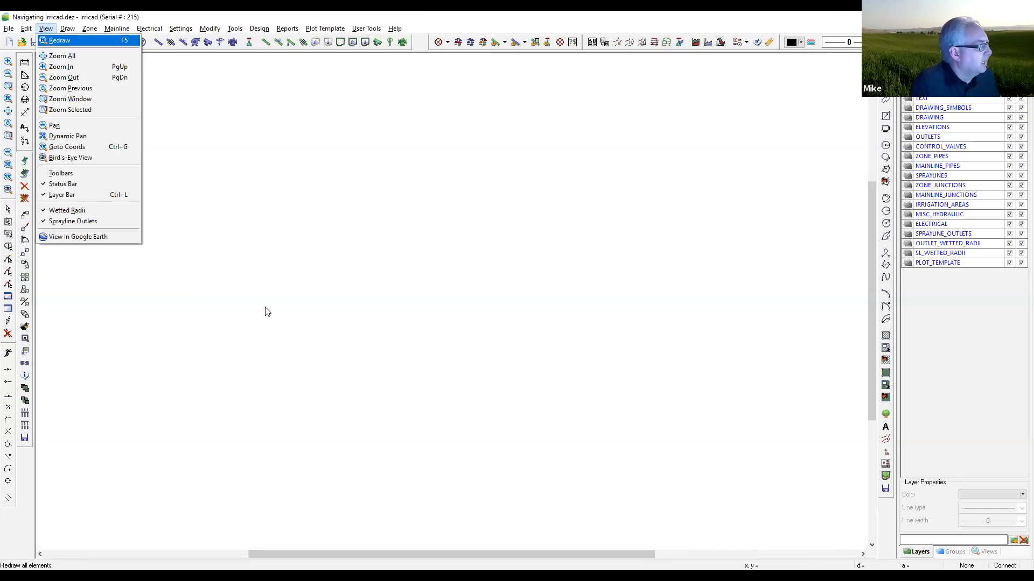
pyautogui.press('w')
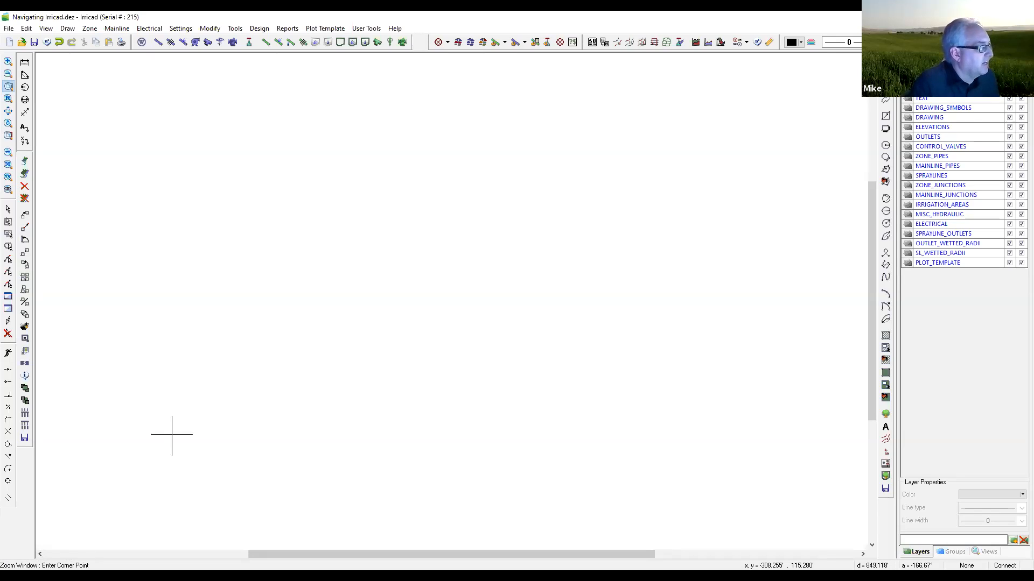
pyautogui.click(184, 379)
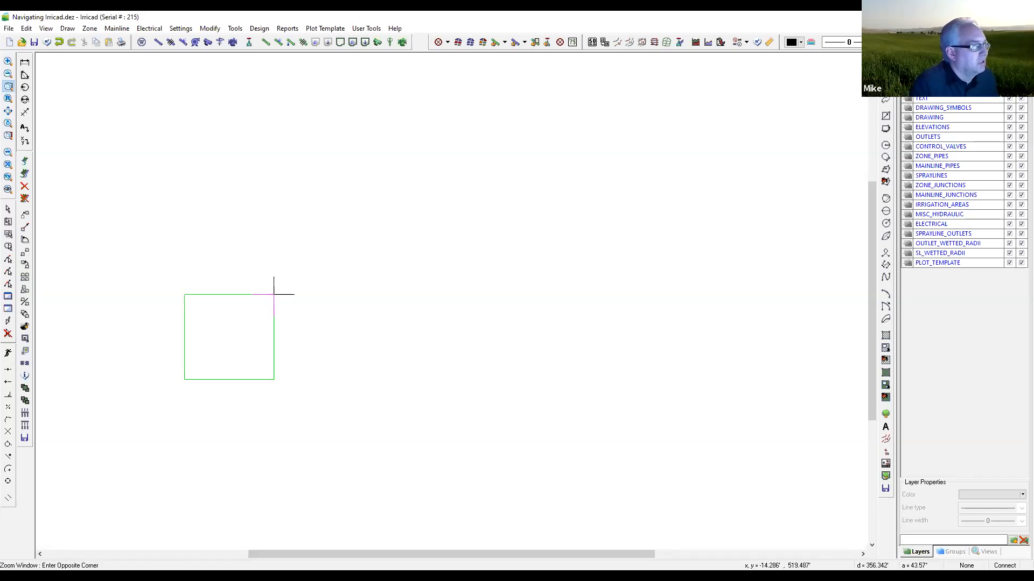
pyautogui.click(792, 81)
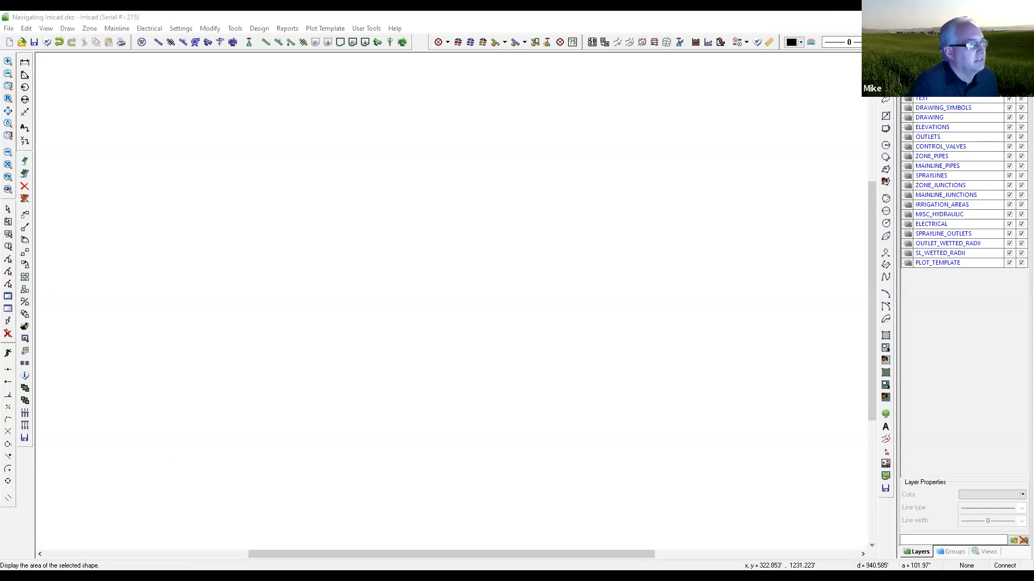
# View the program's version information in About Irricad twice, closing the window each time
pyautogui.click(395, 30)
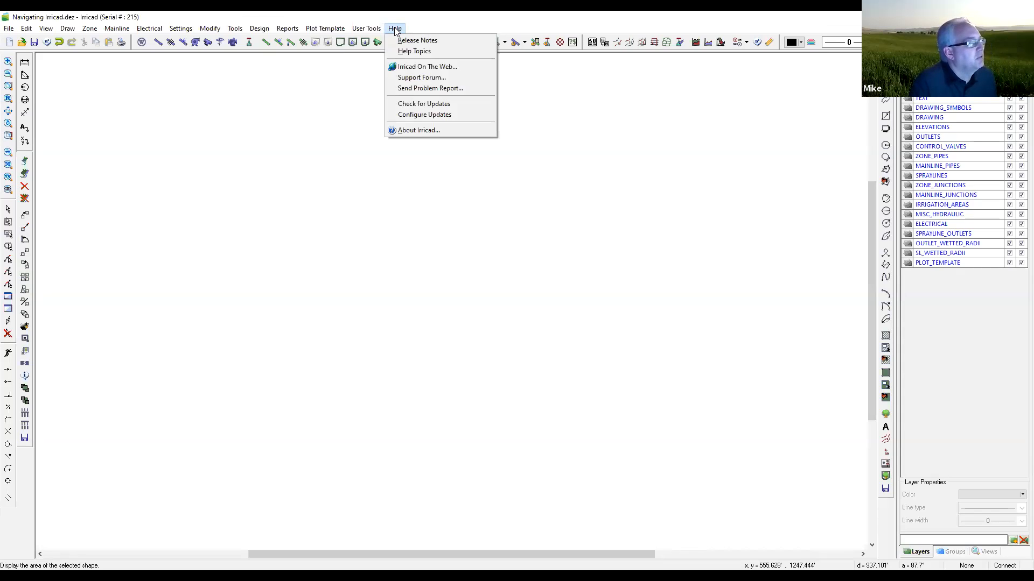
pyautogui.click(417, 130)
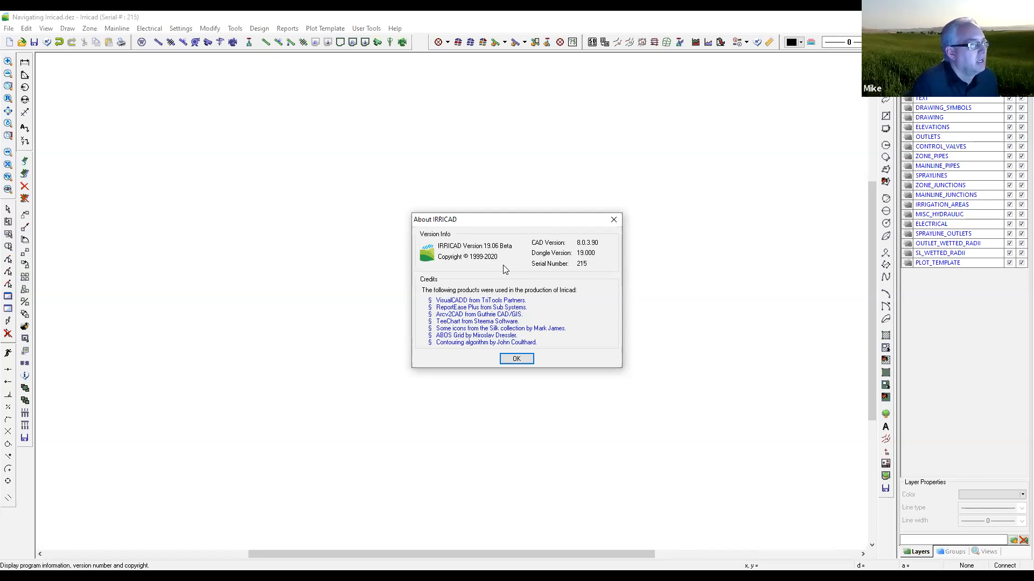
pyautogui.click(516, 358)
pyautogui.click(394, 28)
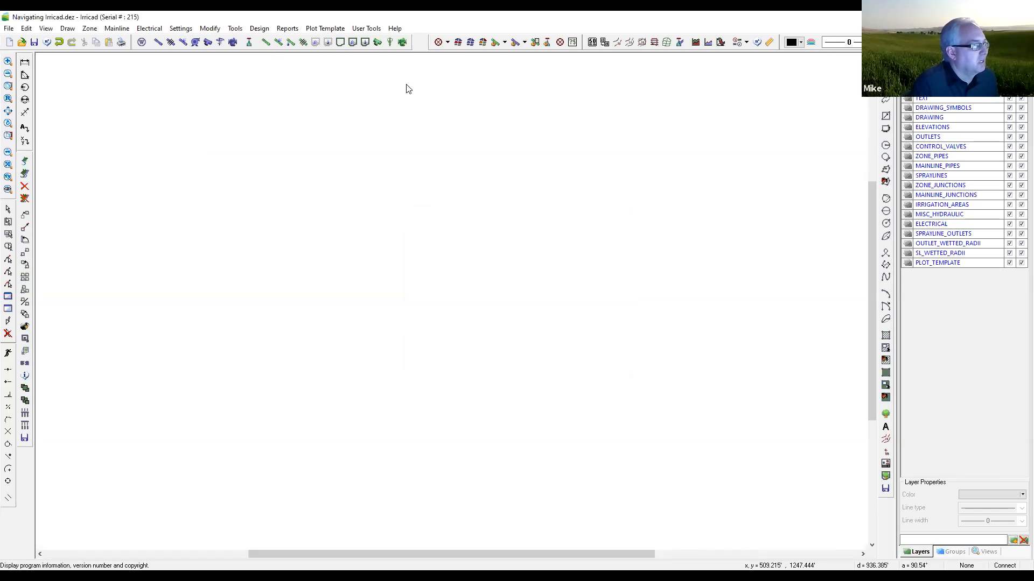
pyautogui.click(422, 132)
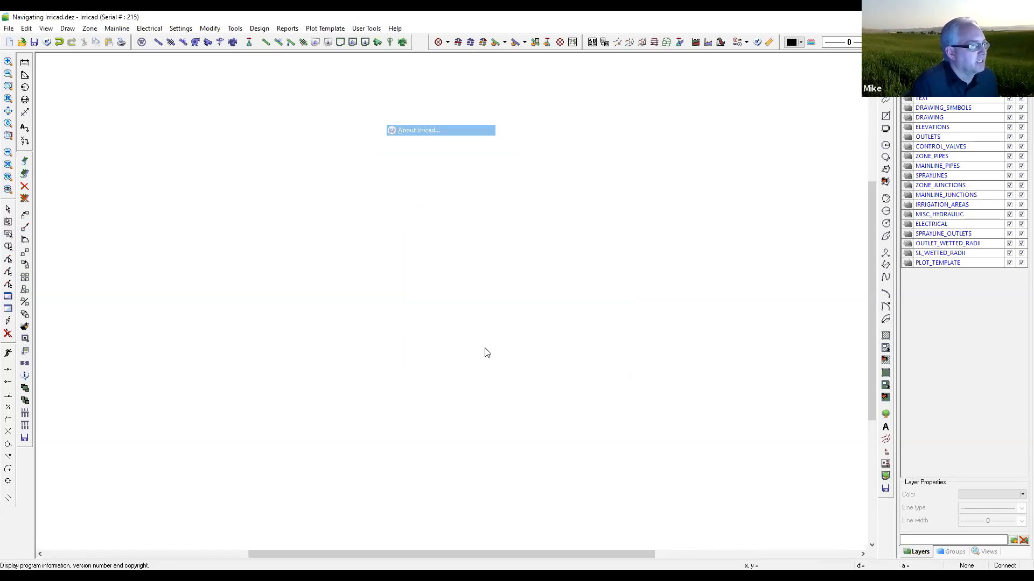
pyautogui.click(508, 358)
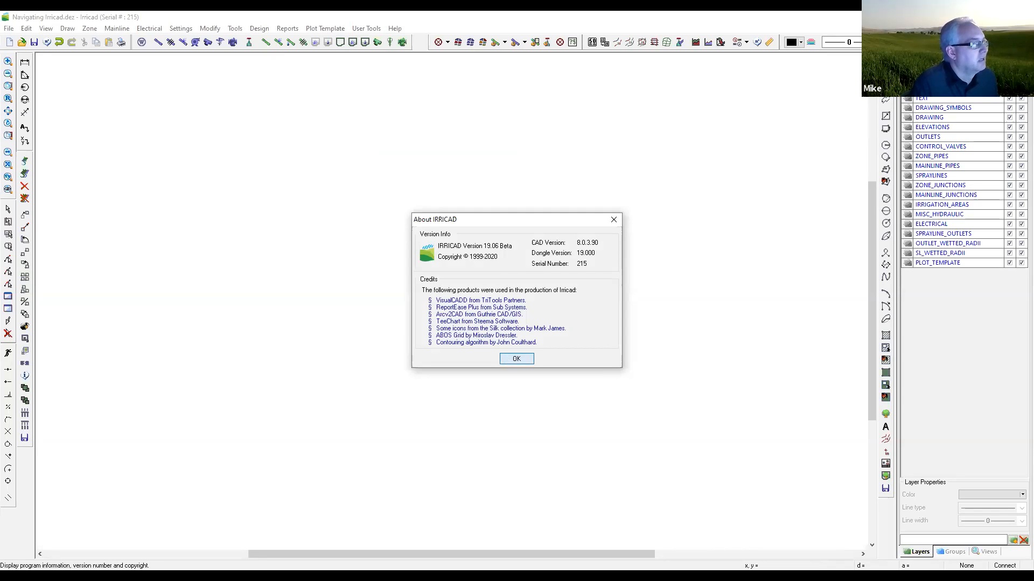
# Open the update configuration and the help topics
pyautogui.click(394, 29)
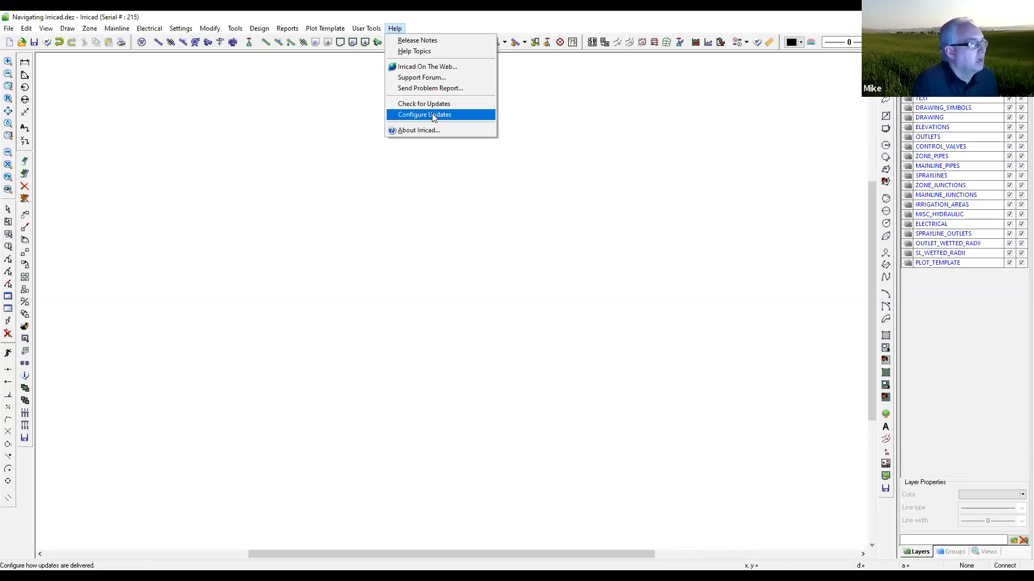
pyautogui.click(434, 117)
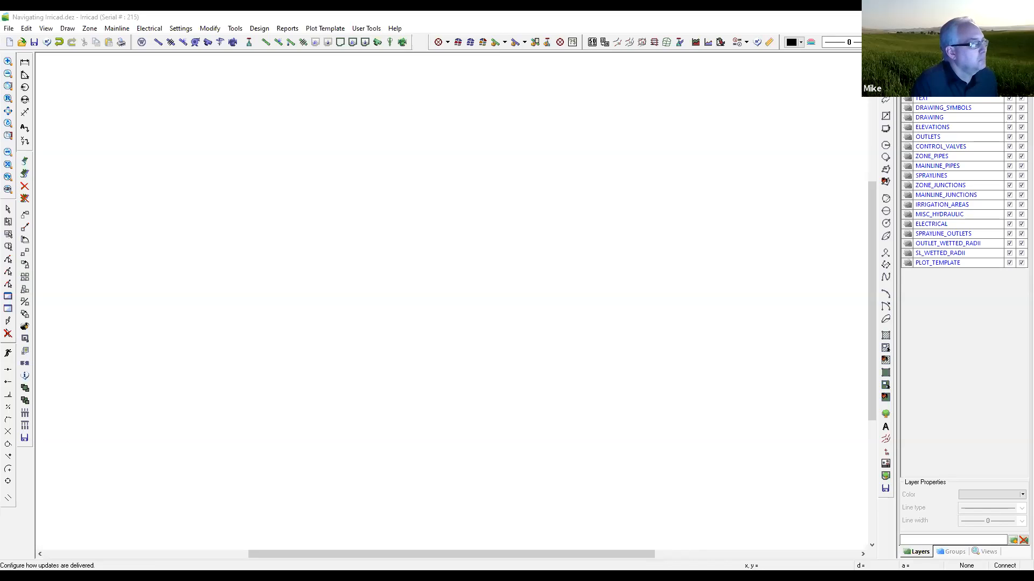
pyautogui.click(394, 29)
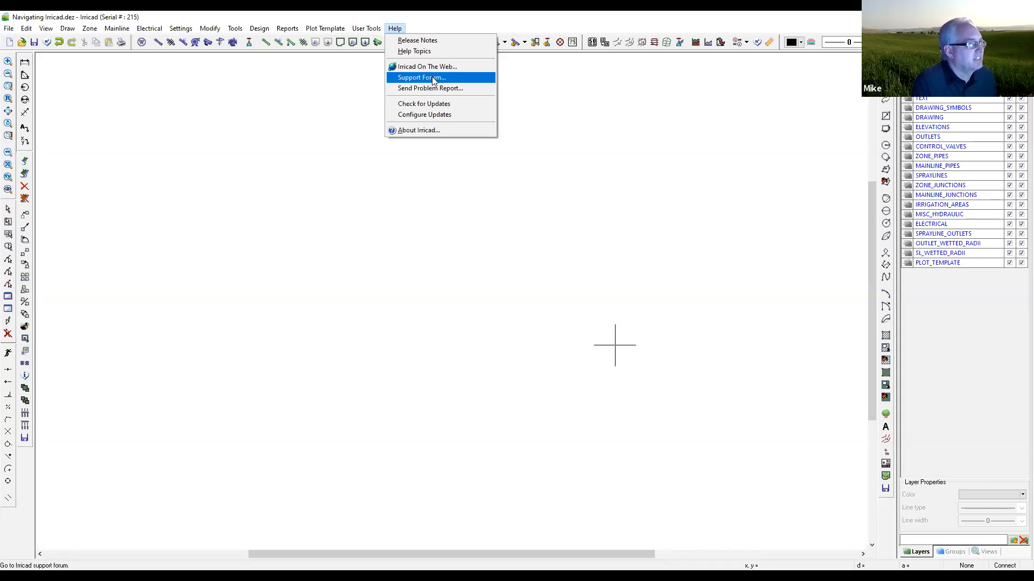
pyautogui.click(417, 52)
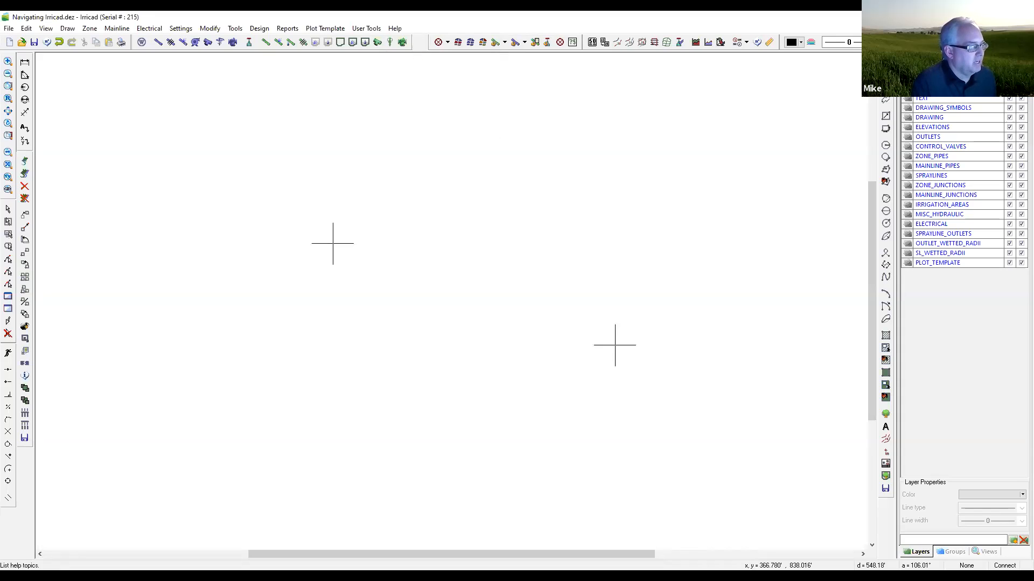
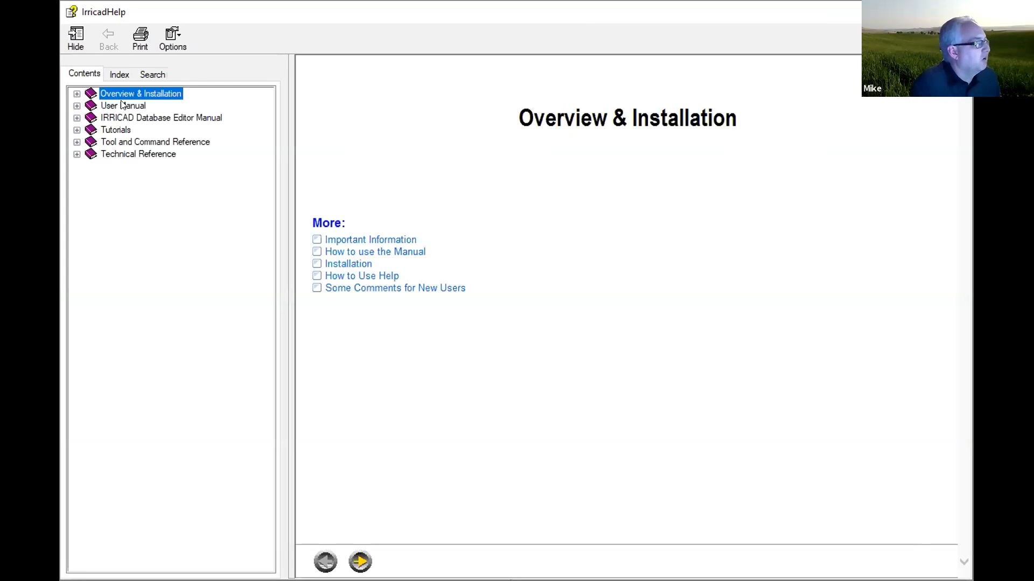
# Browse the User Manual's Before Starting a Design topics and open Glossary - Design Terminology from its Introduction
pyautogui.click(76, 106)
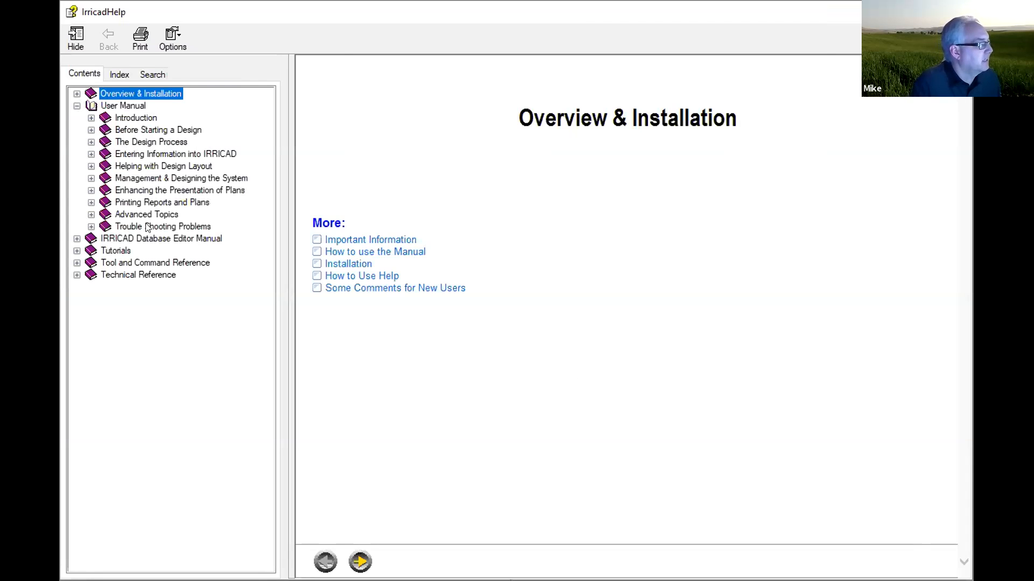
pyautogui.click(91, 130)
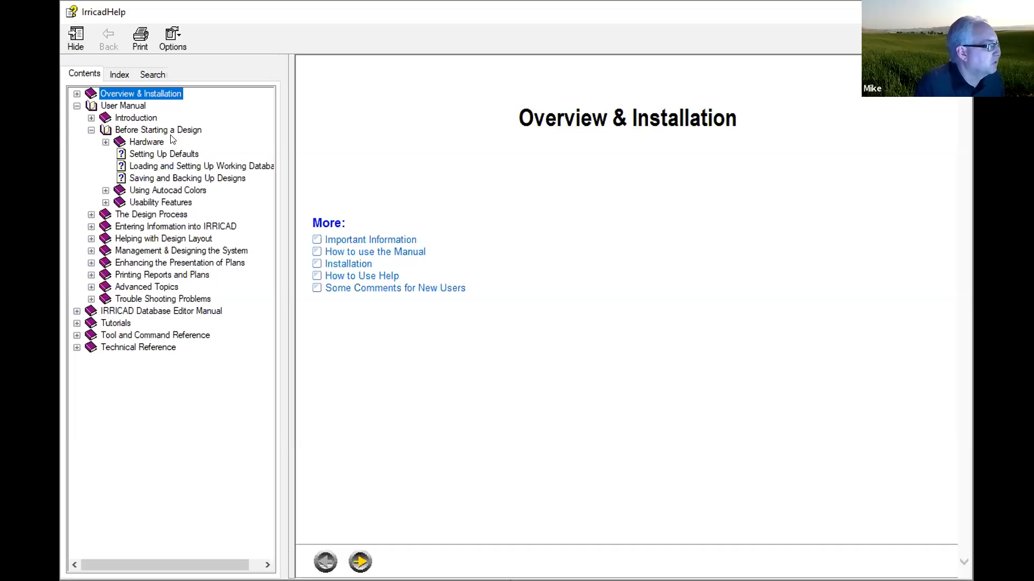
pyautogui.click(91, 118)
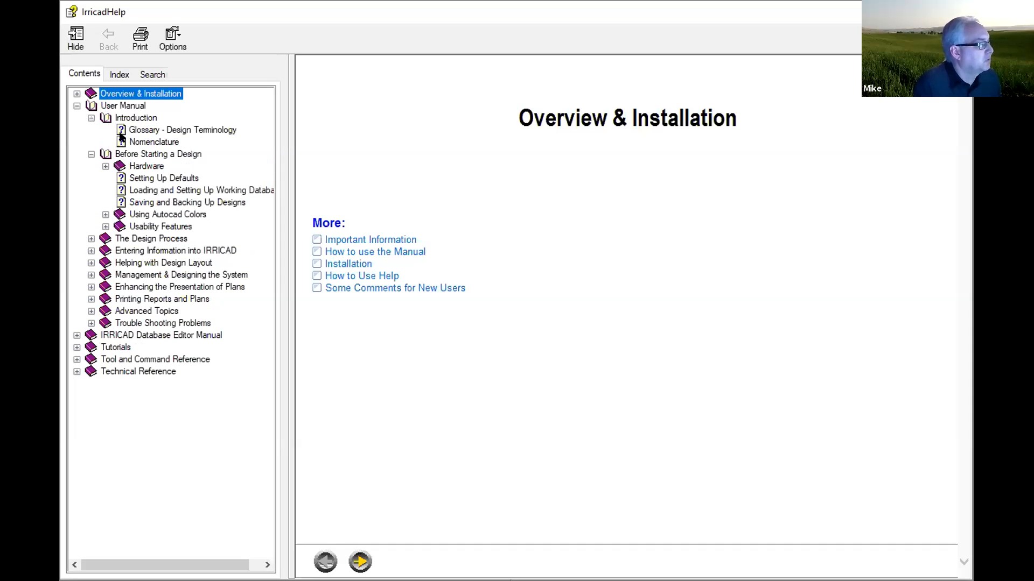
pyautogui.click(187, 131)
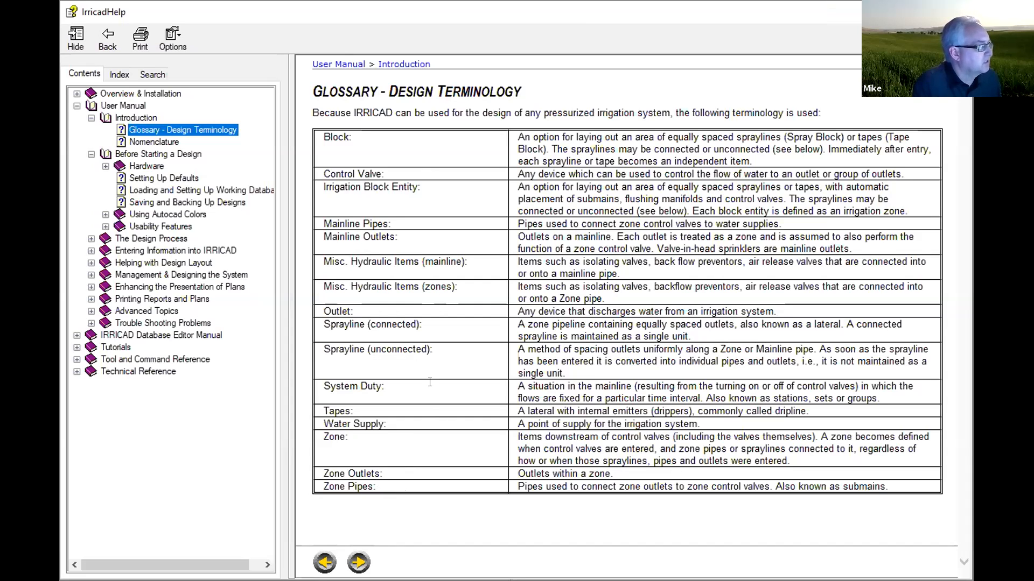
# Look through the topics under The Design Process and collapse the User Manual with all its sections
pyautogui.click(91, 153)
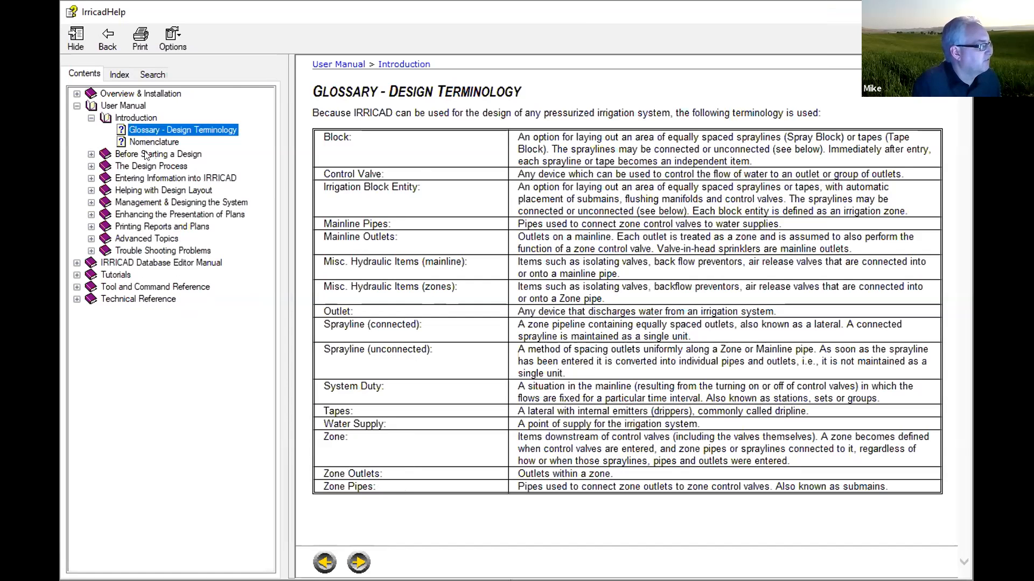
pyautogui.click(91, 166)
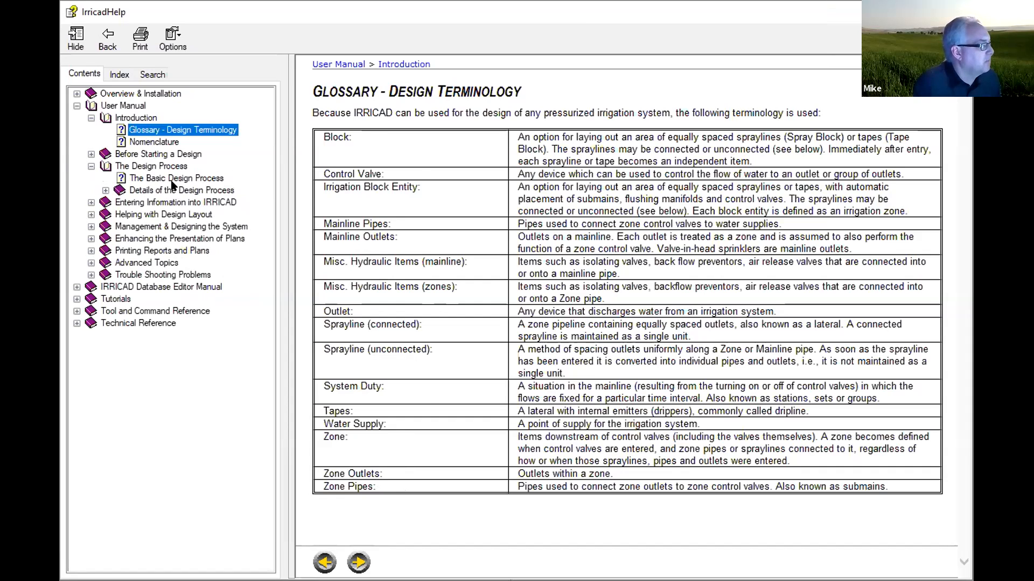
pyautogui.click(91, 167)
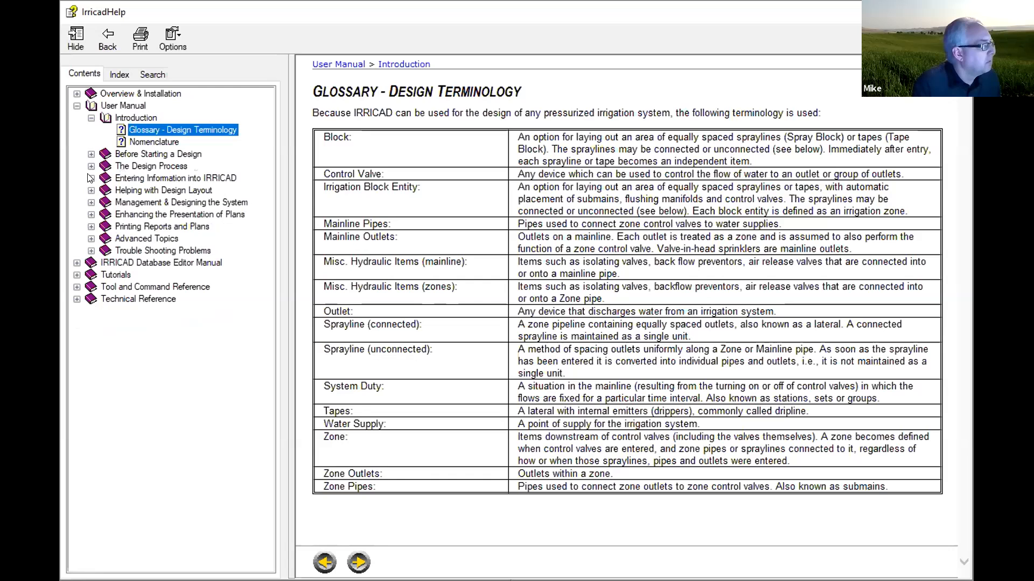
pyautogui.click(91, 117)
pyautogui.click(77, 107)
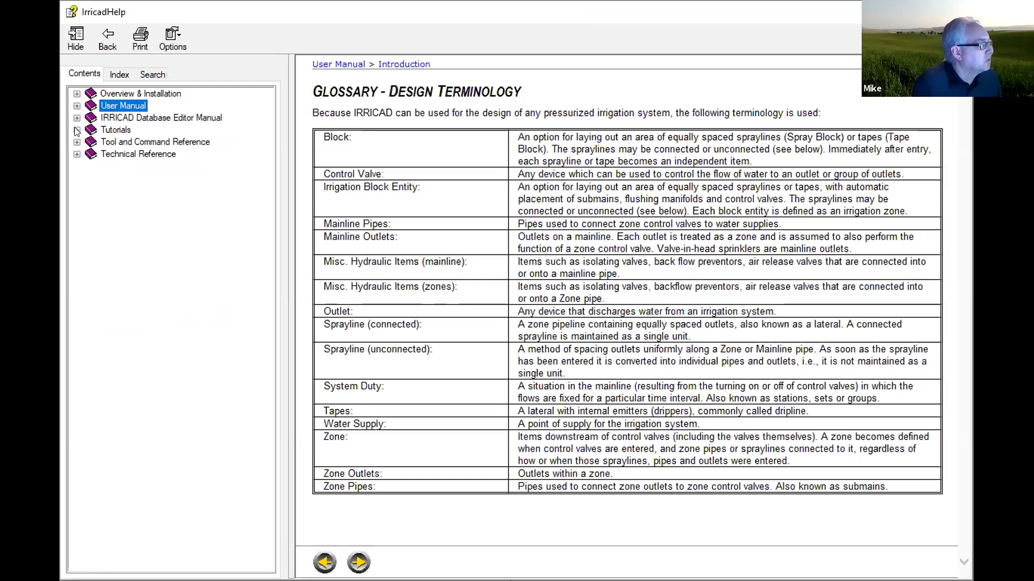
# Expand the Tutorials and look through the Basic Start and Design Tutorials topics
pyautogui.click(77, 131)
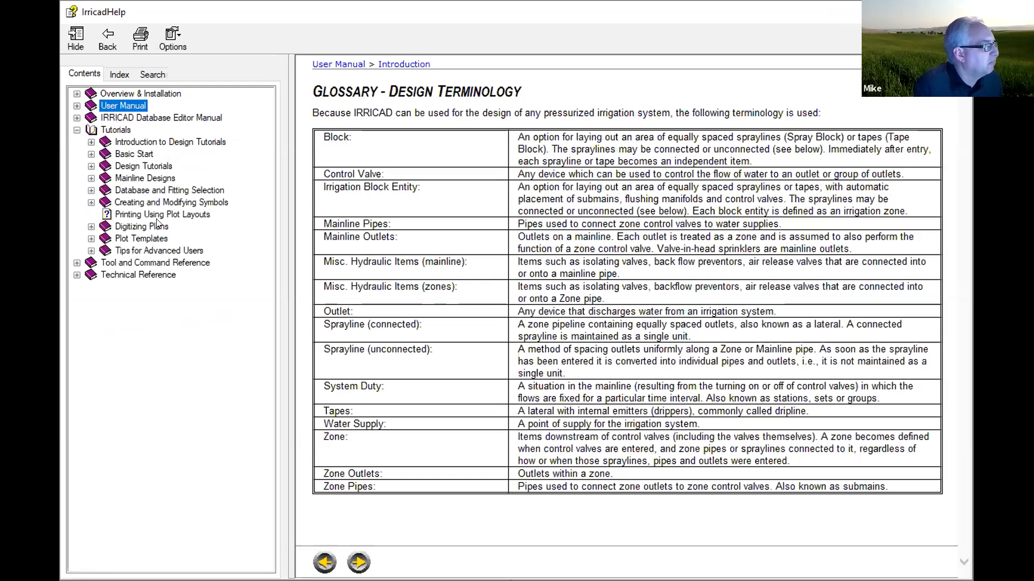
pyautogui.click(91, 154)
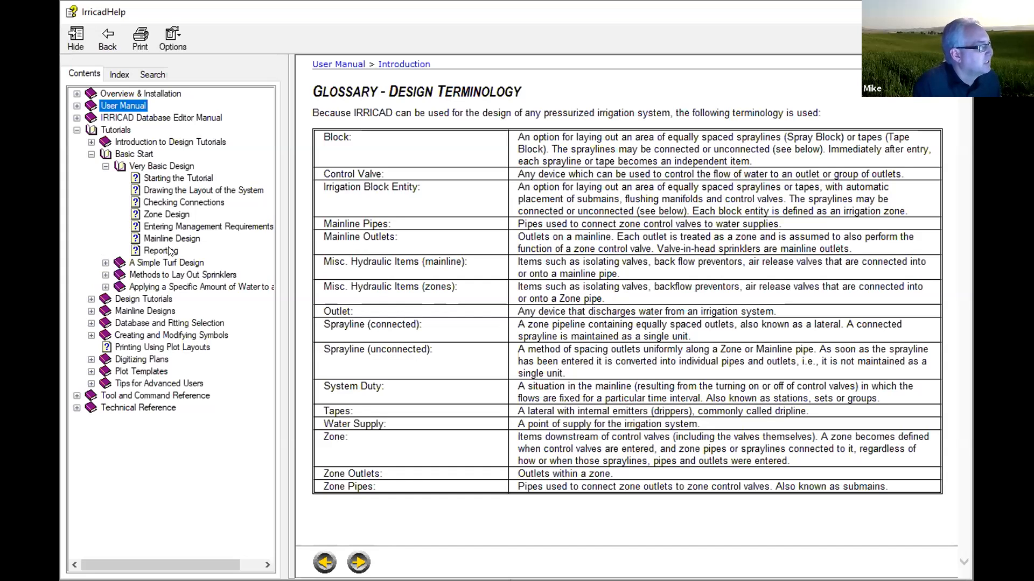
pyautogui.click(105, 166)
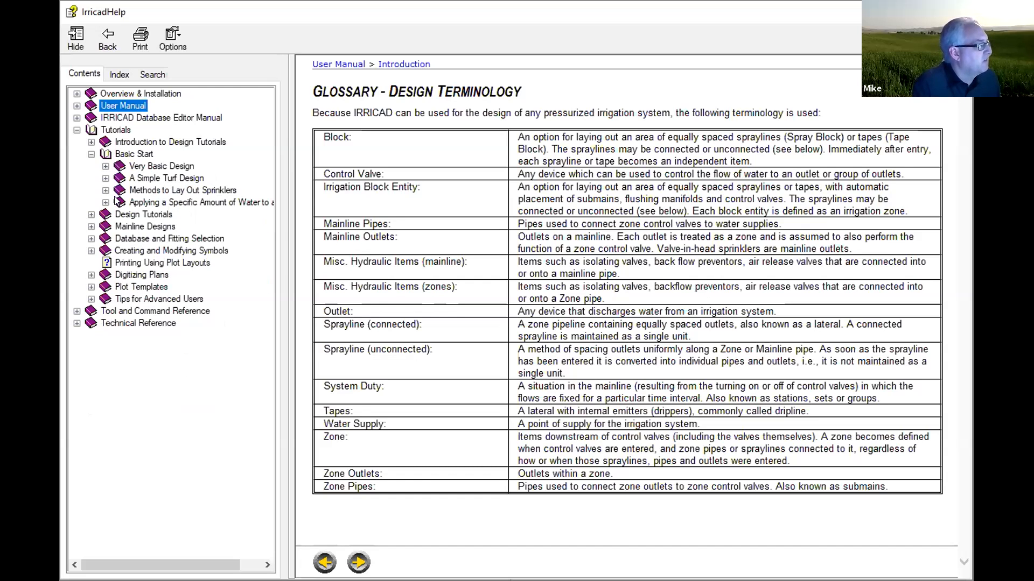
pyautogui.click(91, 154)
pyautogui.click(91, 166)
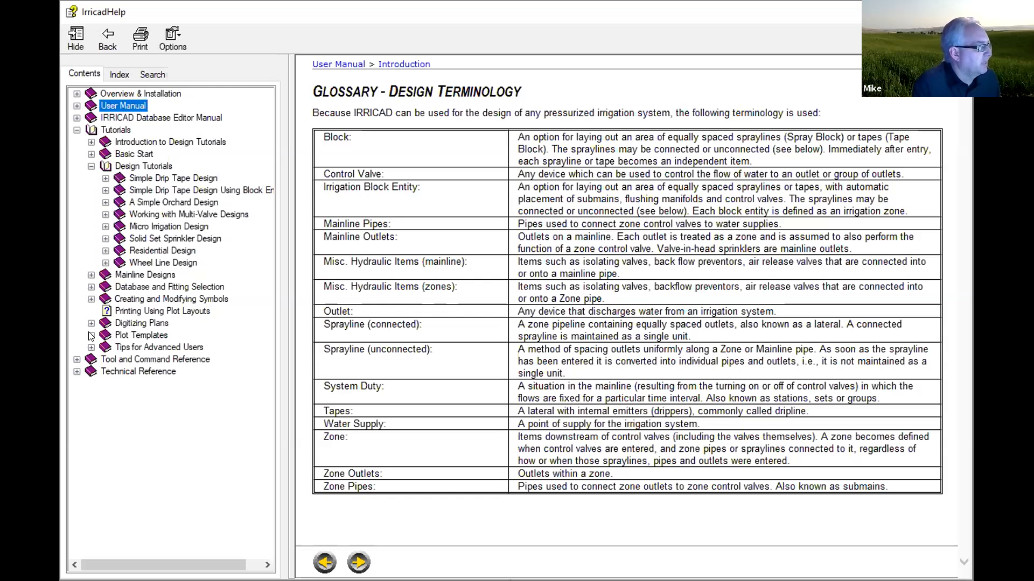
# Look through the Plot Templates and Creating and Modifying Symbols tutorial topics, and collapse the Tutorials
pyautogui.click(142, 336)
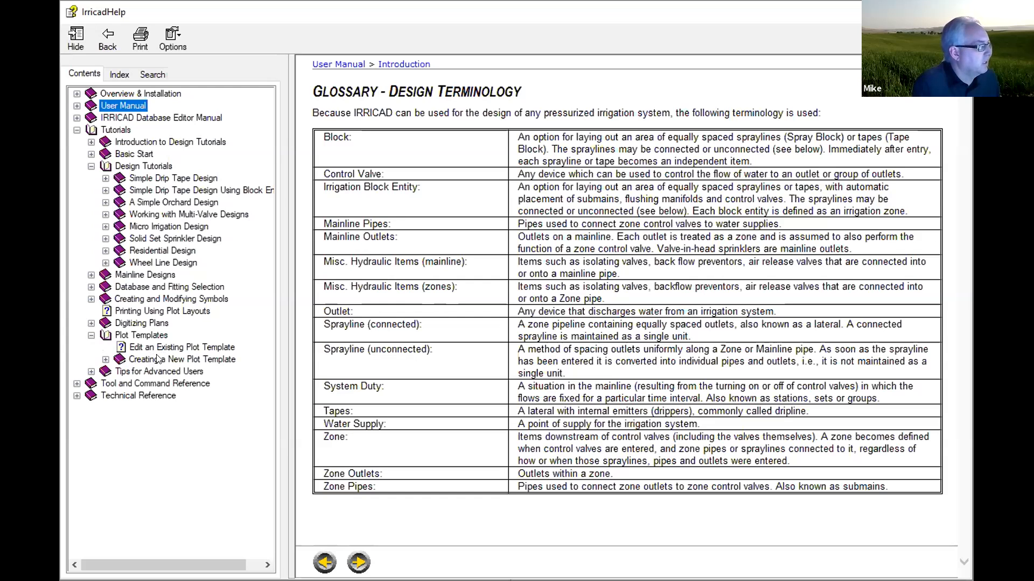
pyautogui.click(91, 300)
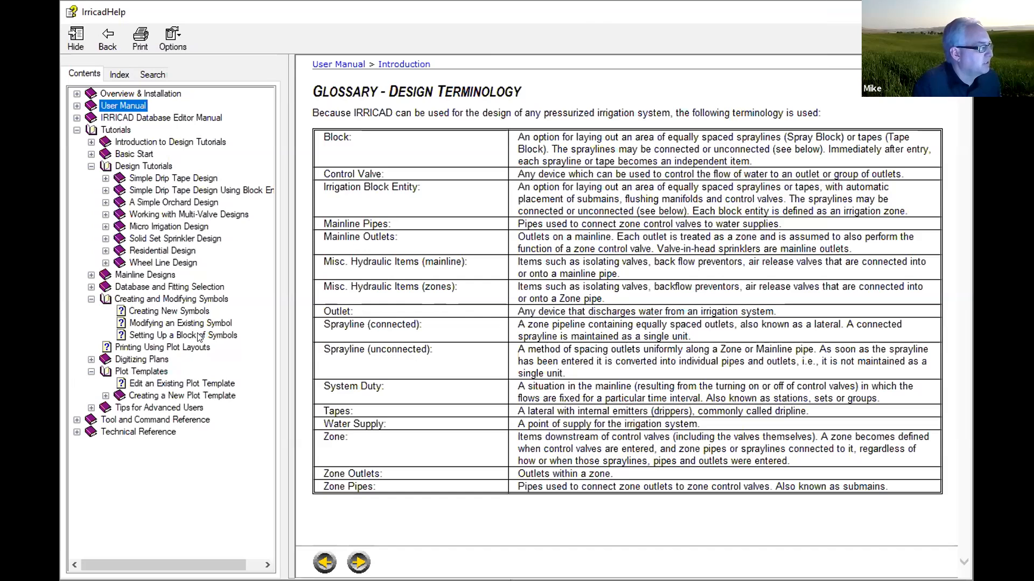
pyautogui.click(91, 300)
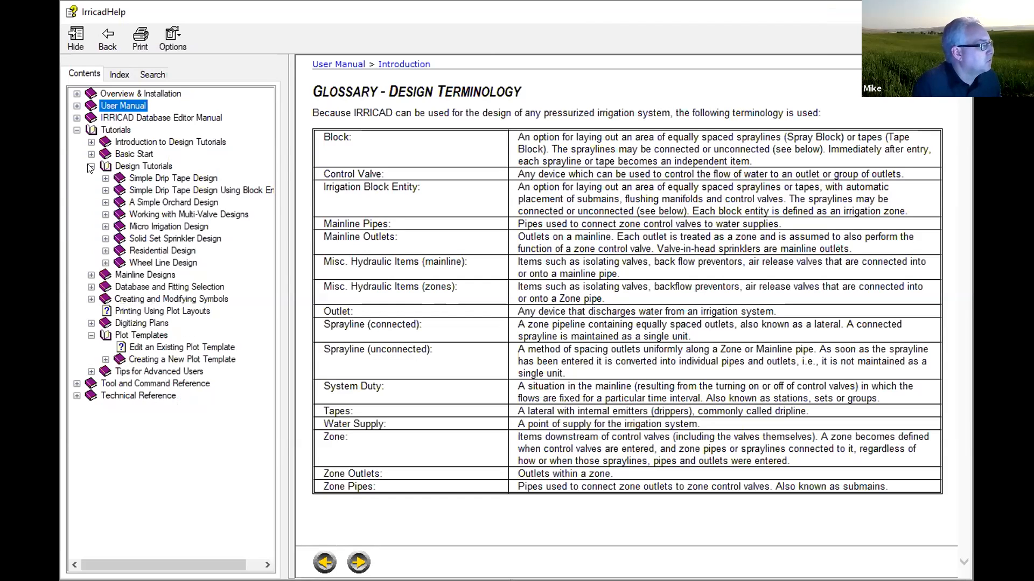
pyautogui.click(91, 166)
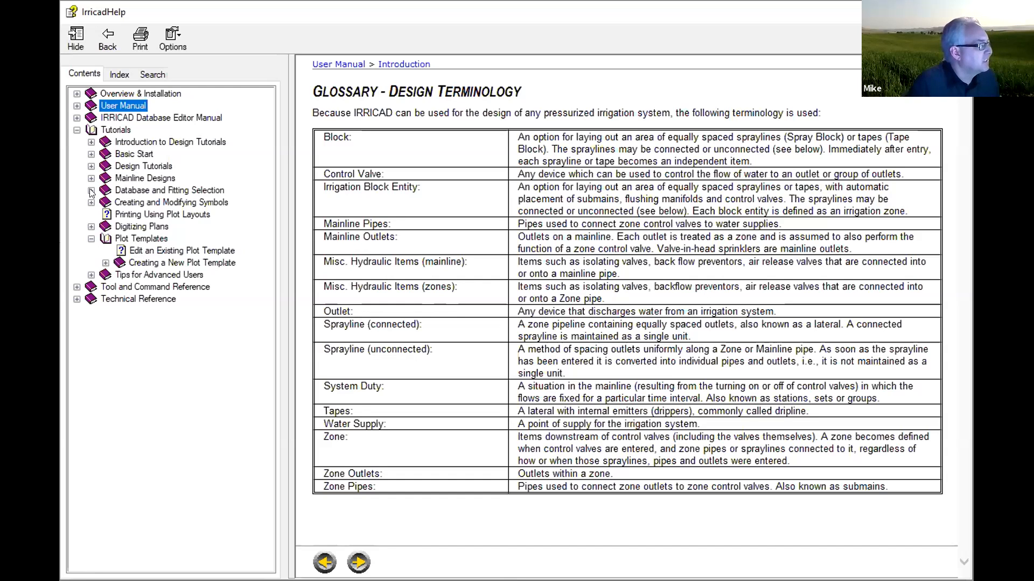
pyautogui.click(77, 133)
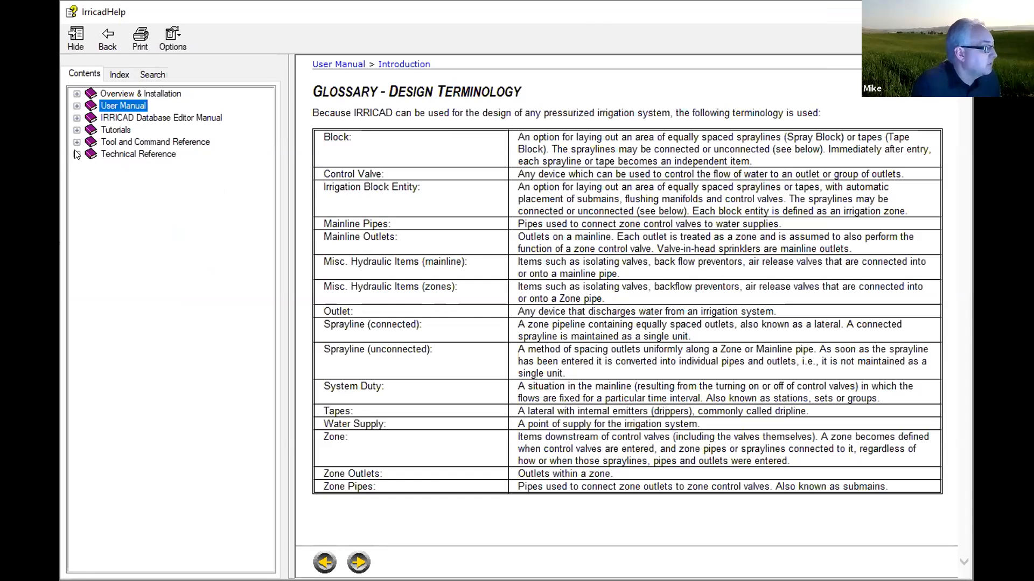
# Read Appendix A: IRRICAD Limits and Appendix H: Form of the Equations in the Technical Reference
pyautogui.click(77, 154)
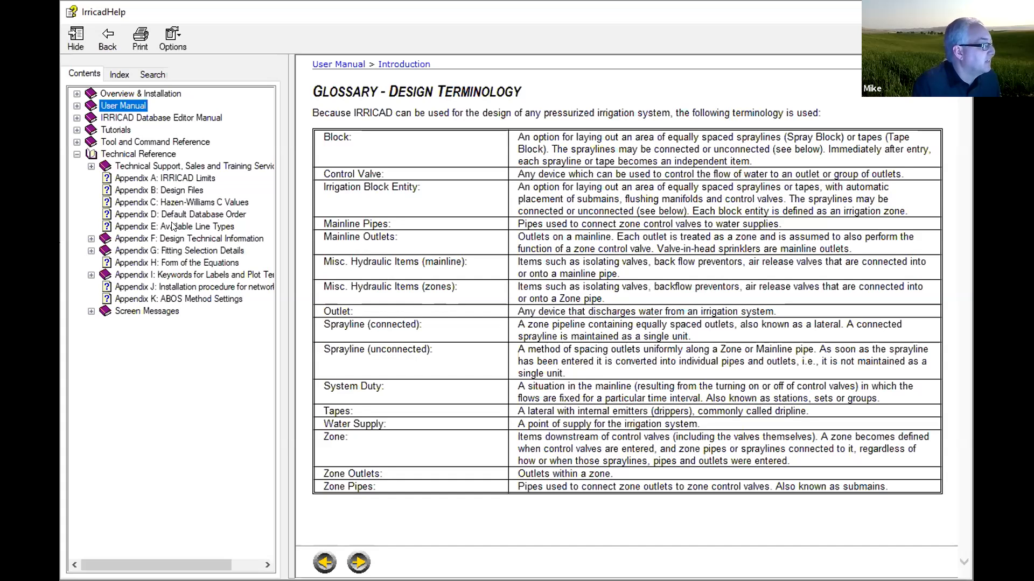
pyautogui.click(187, 179)
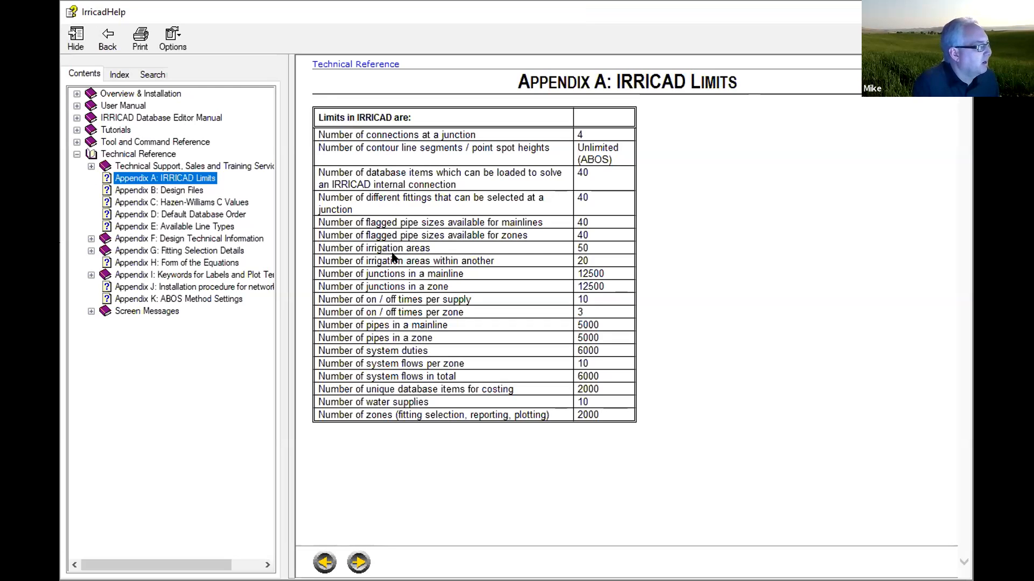
pyautogui.click(176, 264)
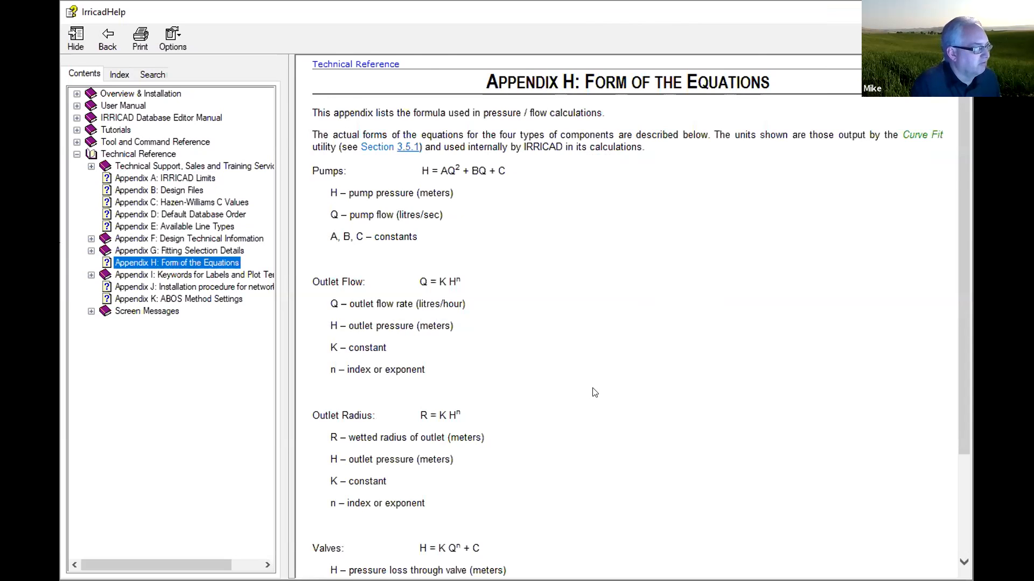
pyautogui.scroll(-5, 594, 392)
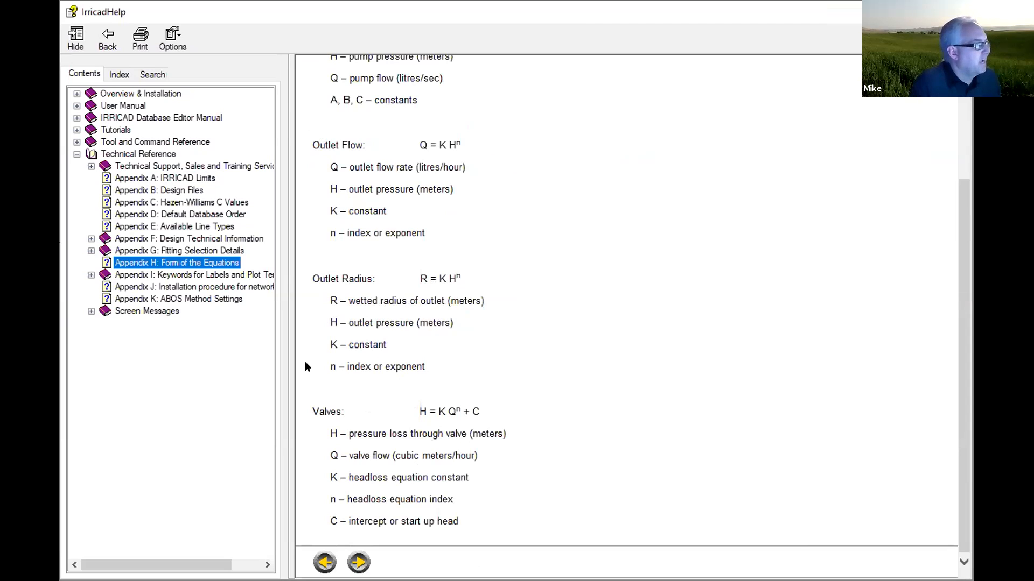
# Open Error Messages under Screen Messages in the Technical Reference and look through the CAD, CST and DBS error descriptions
pyautogui.click(91, 312)
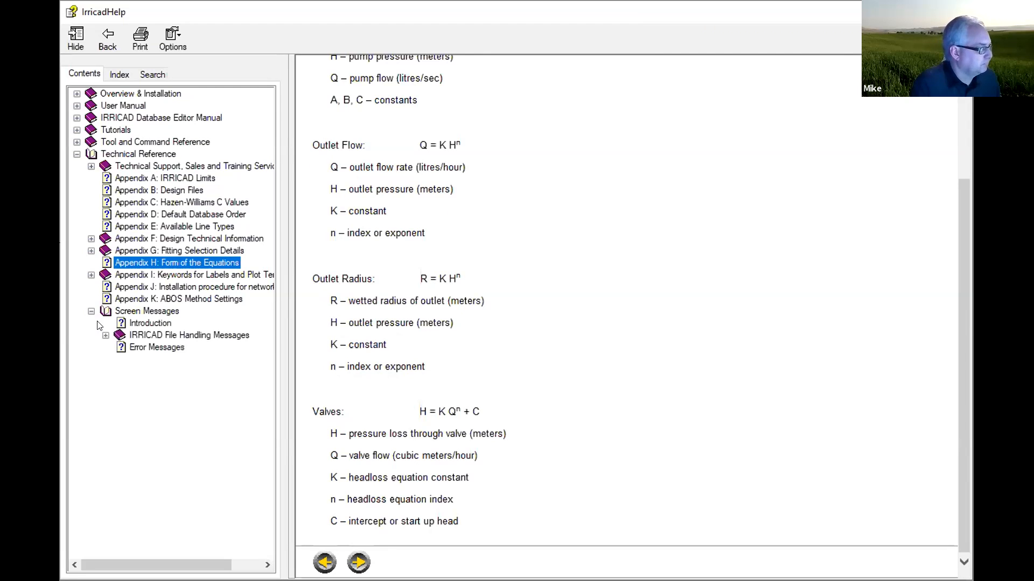
pyautogui.click(146, 349)
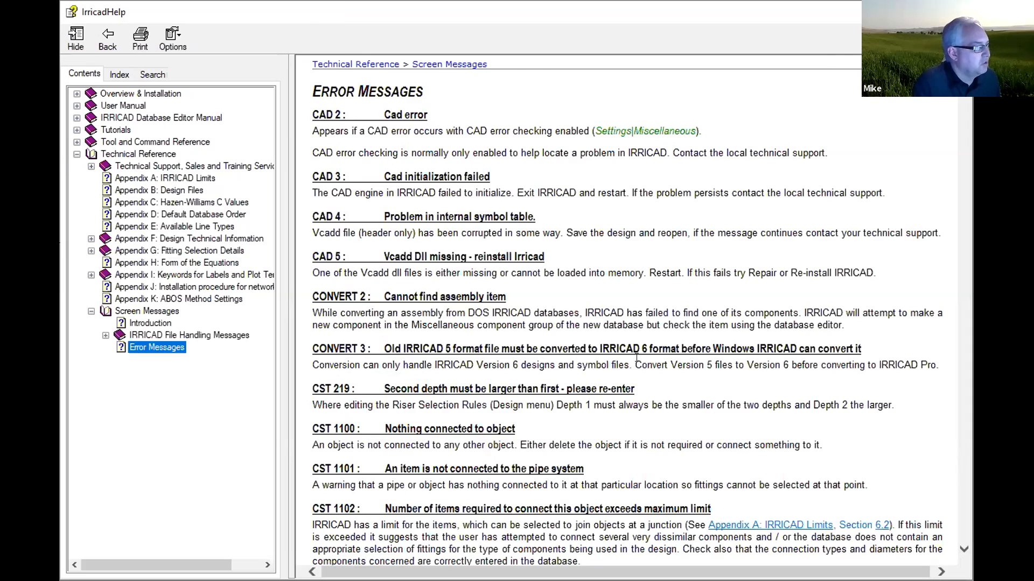
pyautogui.scroll(-15, 638, 359)
pyautogui.scroll(-10, 638, 358)
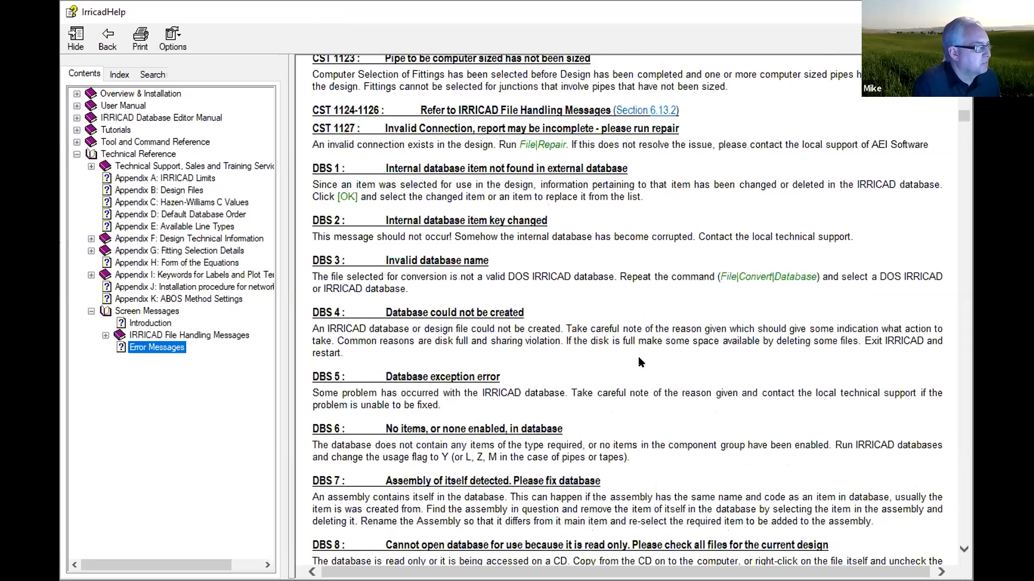
pyautogui.scroll(-5, 638, 356)
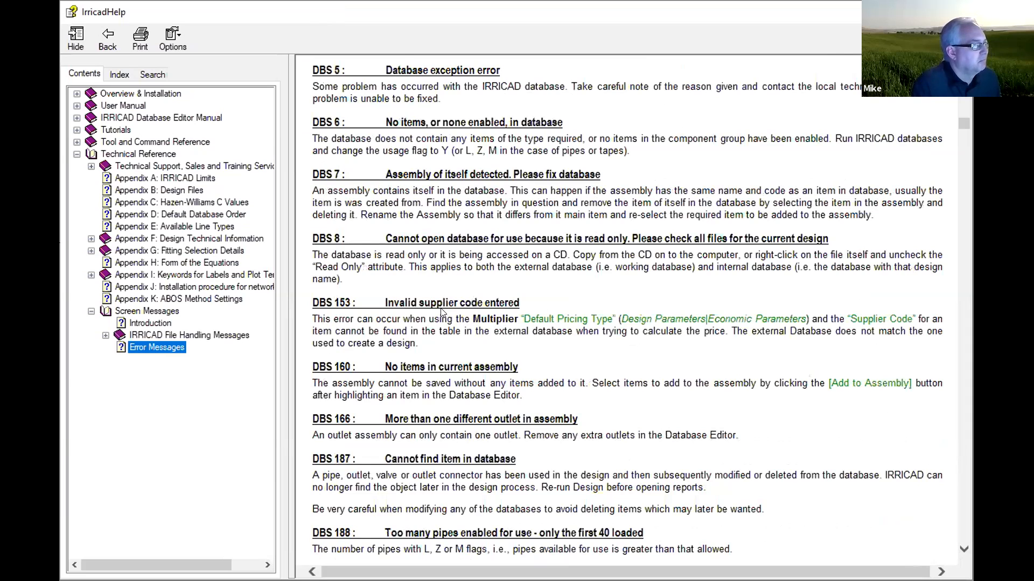
pyautogui.scroll(3, 394, 272)
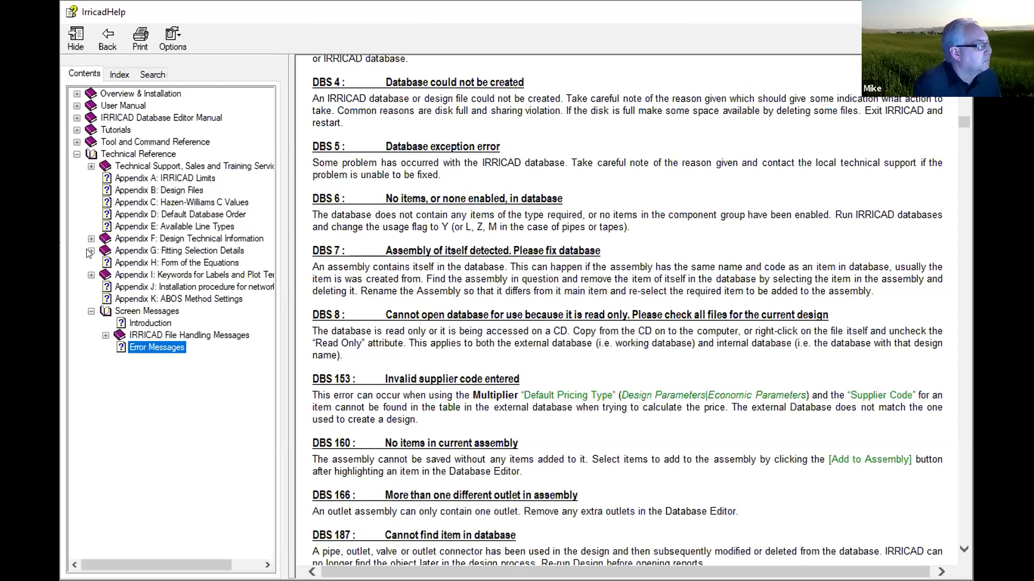
# Look up "zone pipes" in the help index and open the found topic Making Changes to the Design or Drawing
pyautogui.click(119, 75)
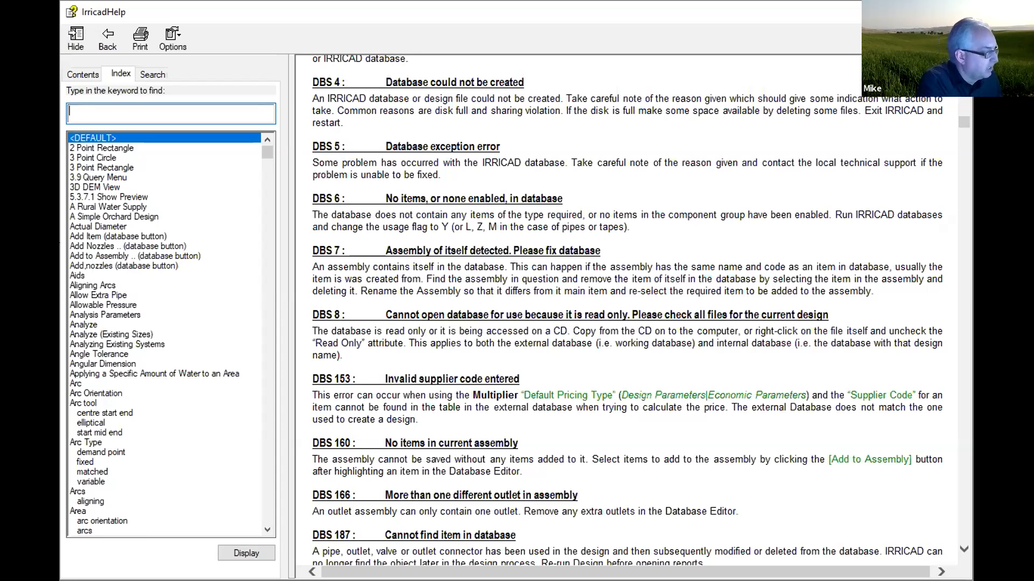
pyautogui.write('zone pi')
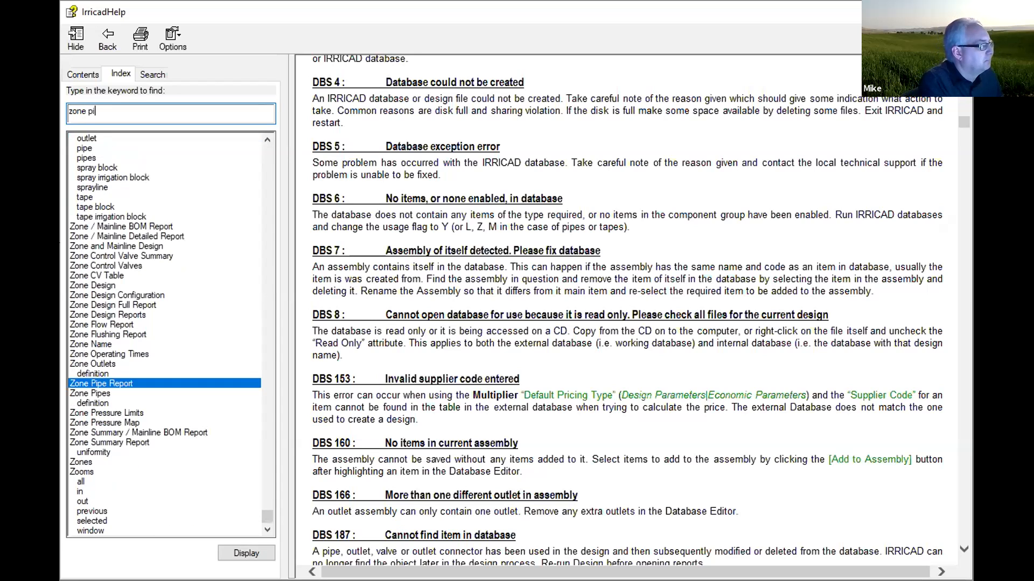
pyautogui.write('pes')
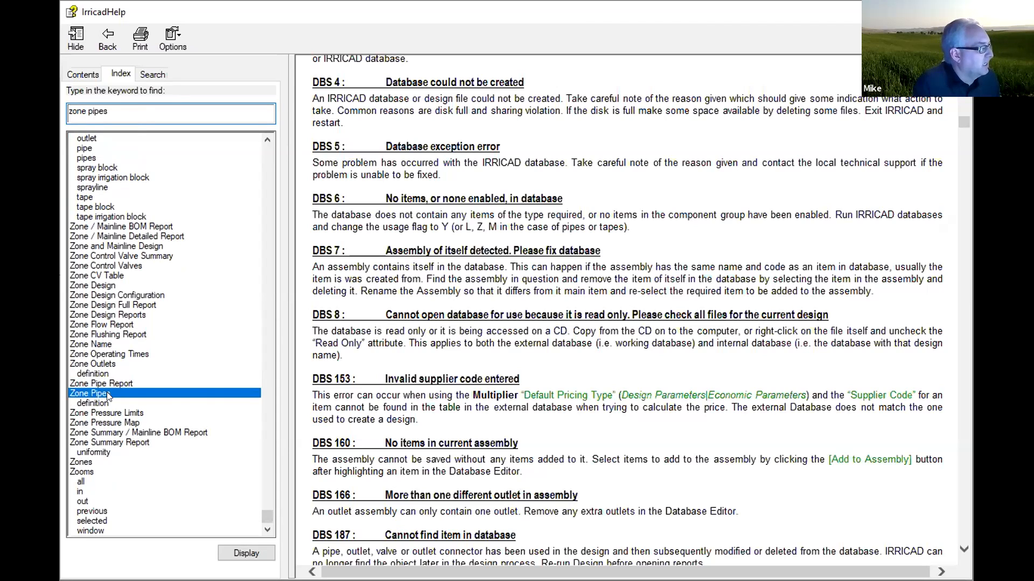
pyautogui.press('Return')
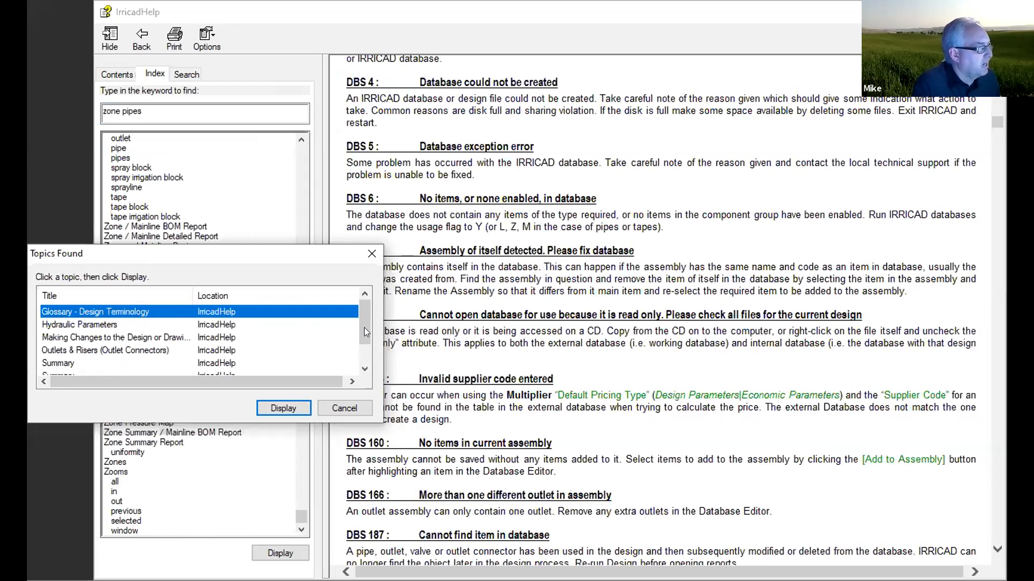
pyautogui.click(365, 359)
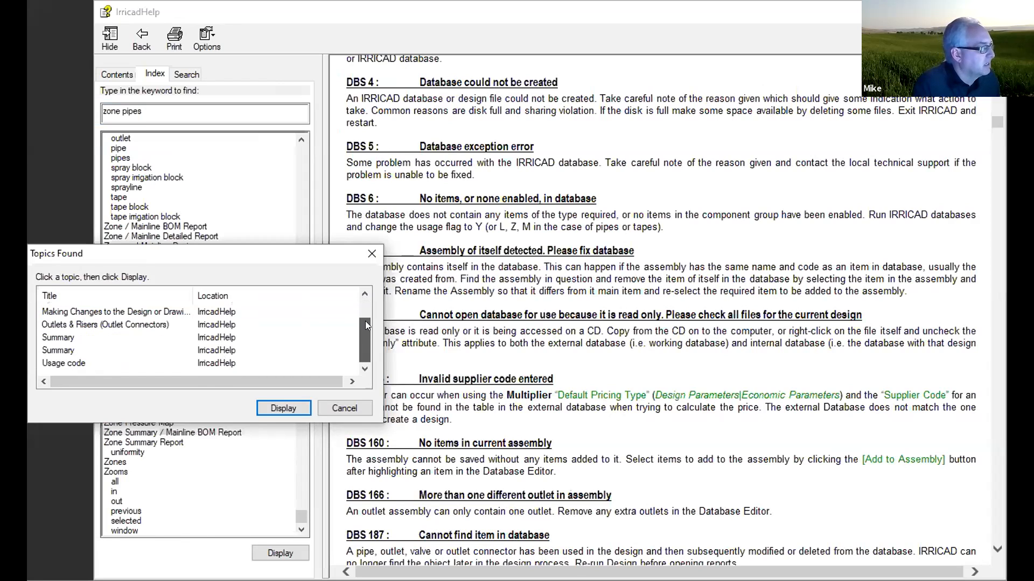
pyautogui.scroll(1, 365, 323)
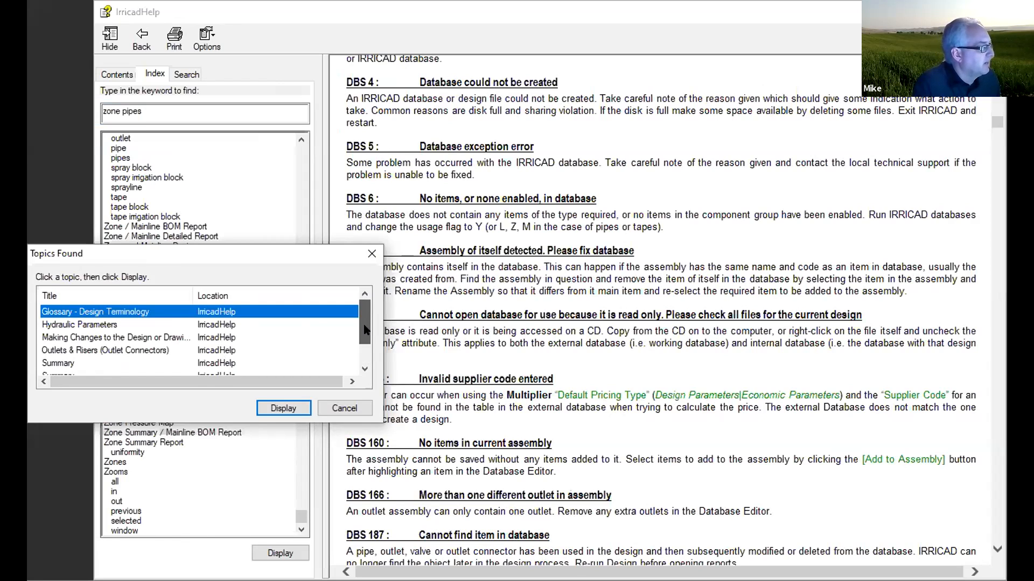
pyautogui.doubleClick(81, 336)
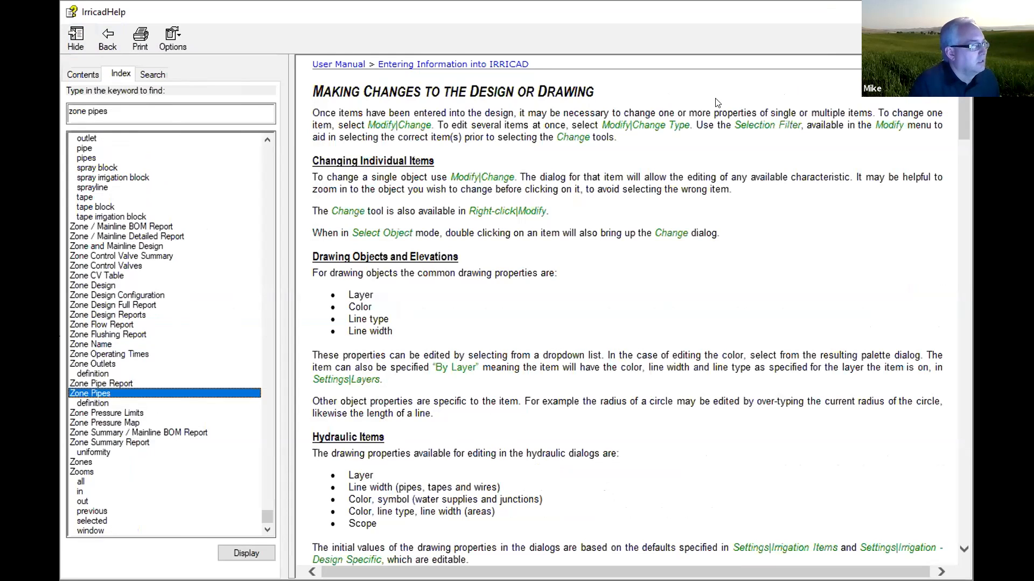
# Leave the help topics, return to the Irricad drawing and show its list of help resources
pyautogui.click(715, 18)
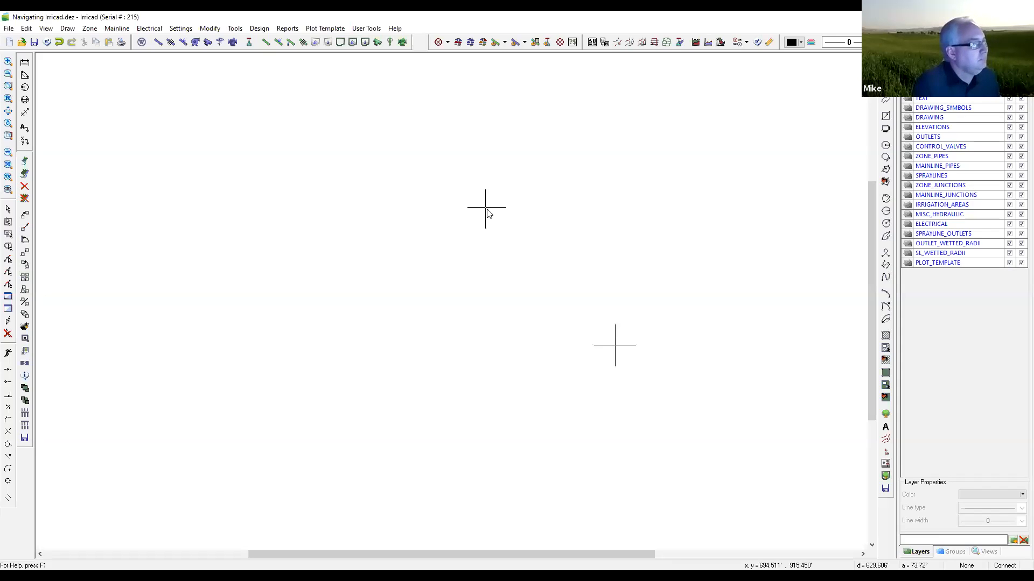
pyautogui.click(395, 32)
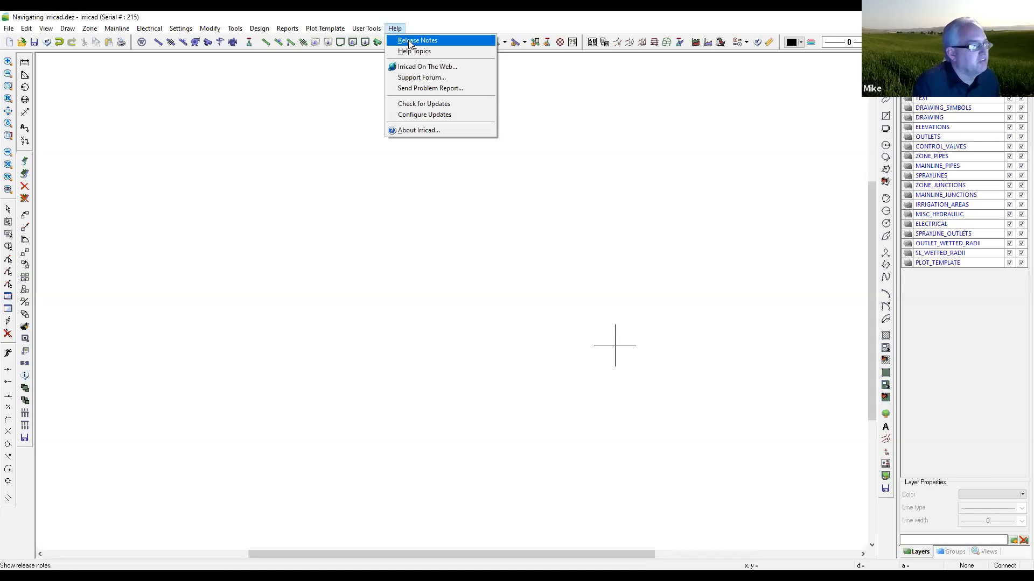
# Draw a single line about 1157 ft long, rising at about 26° from the drawing's lower left to its upper right
pyautogui.click(438, 19)
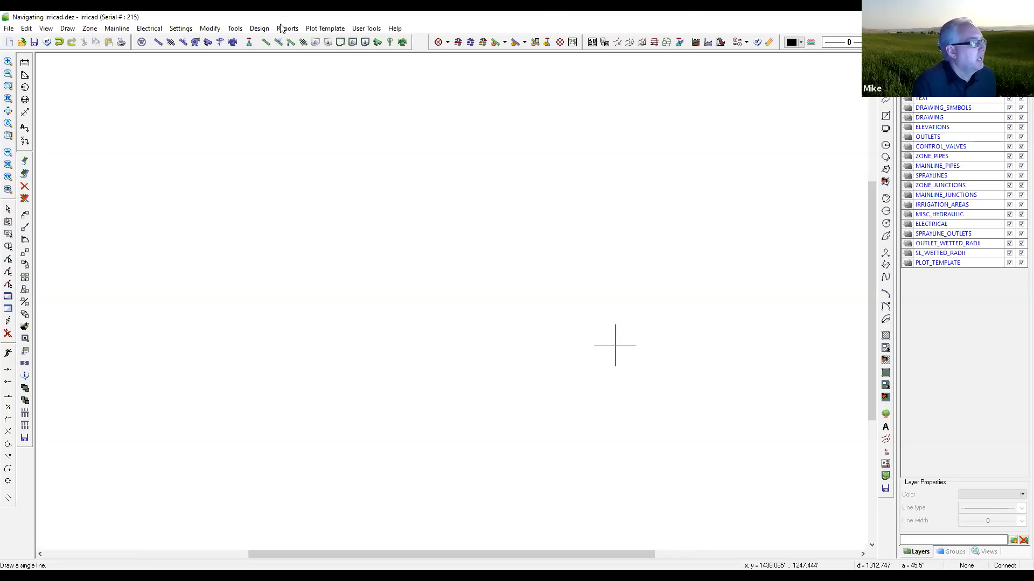
pyautogui.click(67, 30)
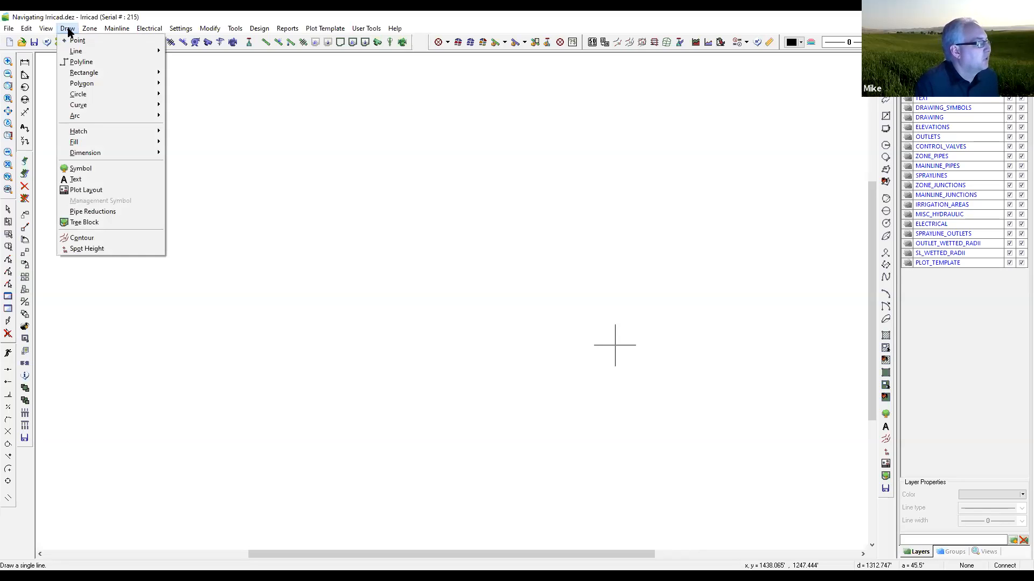
pyautogui.moveTo(79, 54)
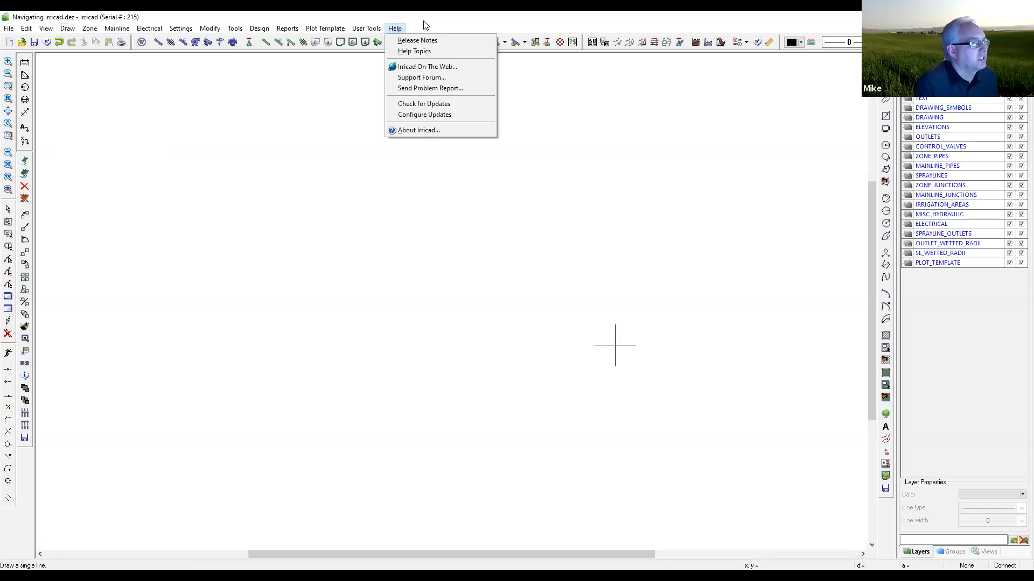
pyautogui.press('Escape')
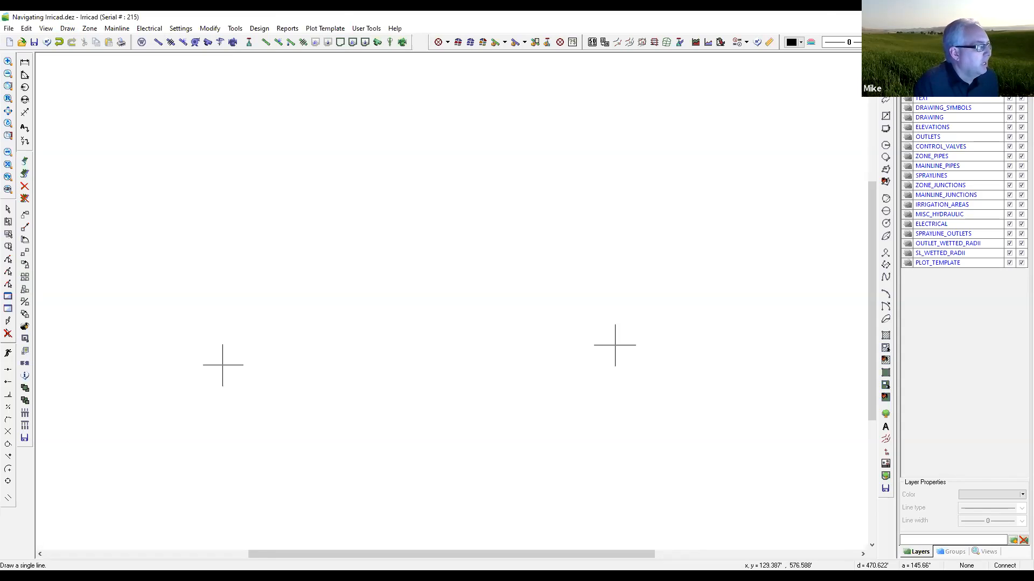
pyautogui.click(167, 429)
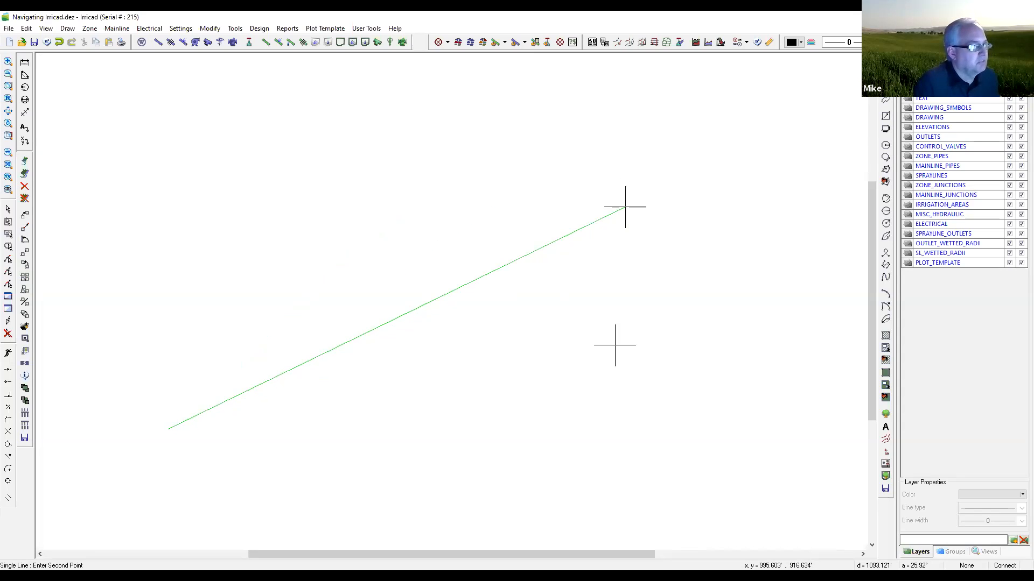
pyautogui.click(652, 195)
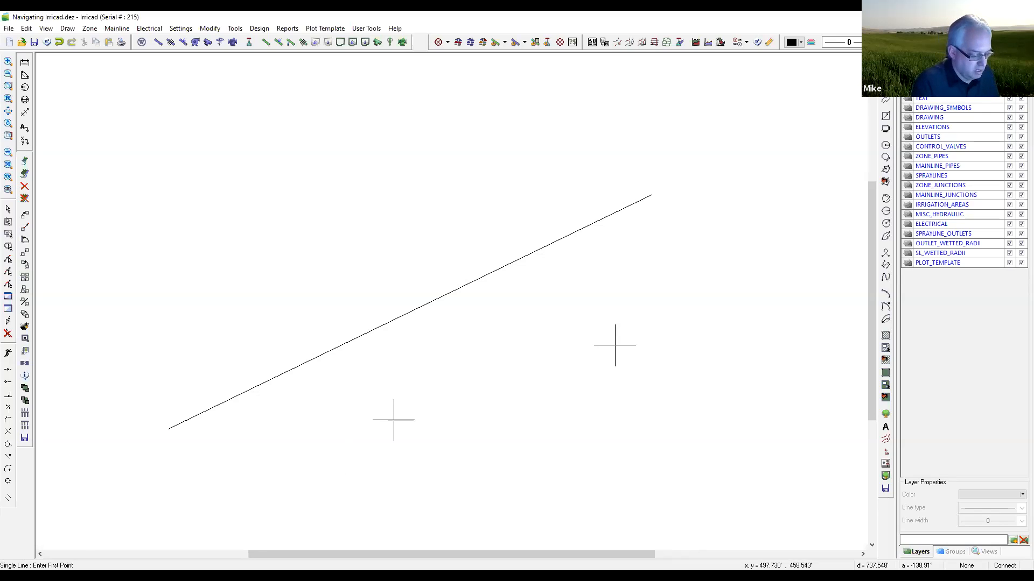
# Draw a second single line from coordinates 0,0 to 800,800
pyautogui.write('0')
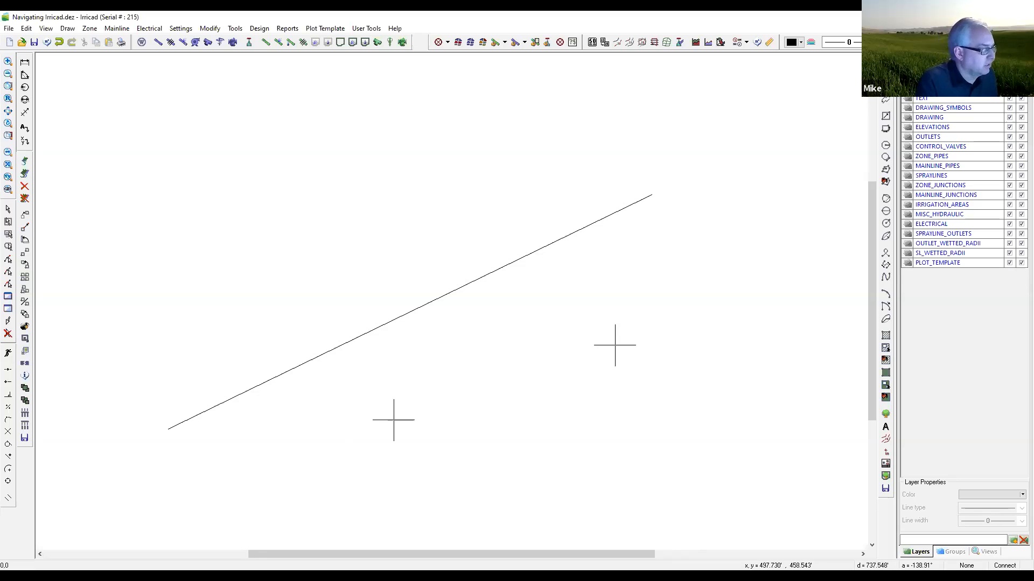
pyautogui.press('Return')
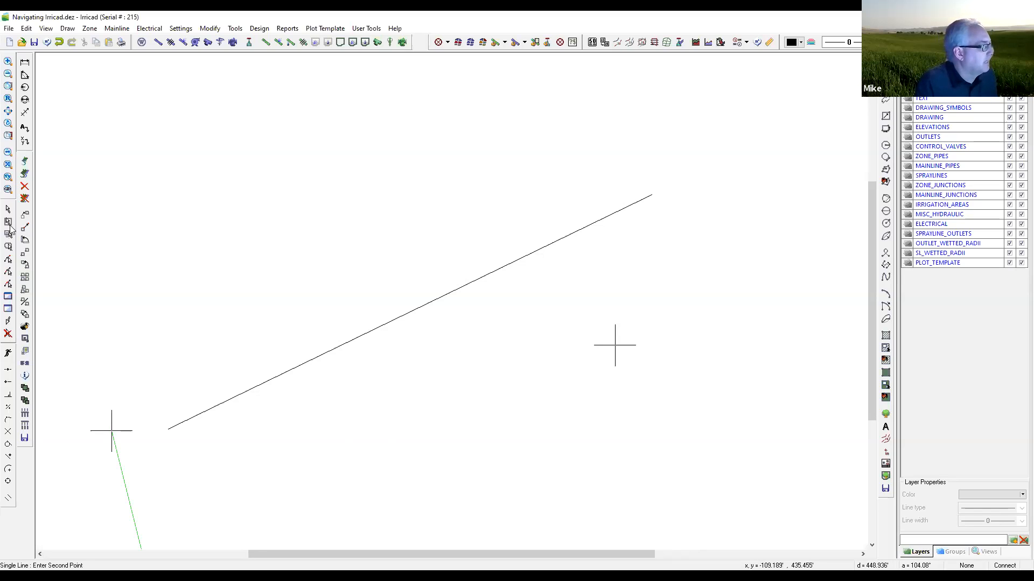
pyautogui.scroll(2, 345, 329)
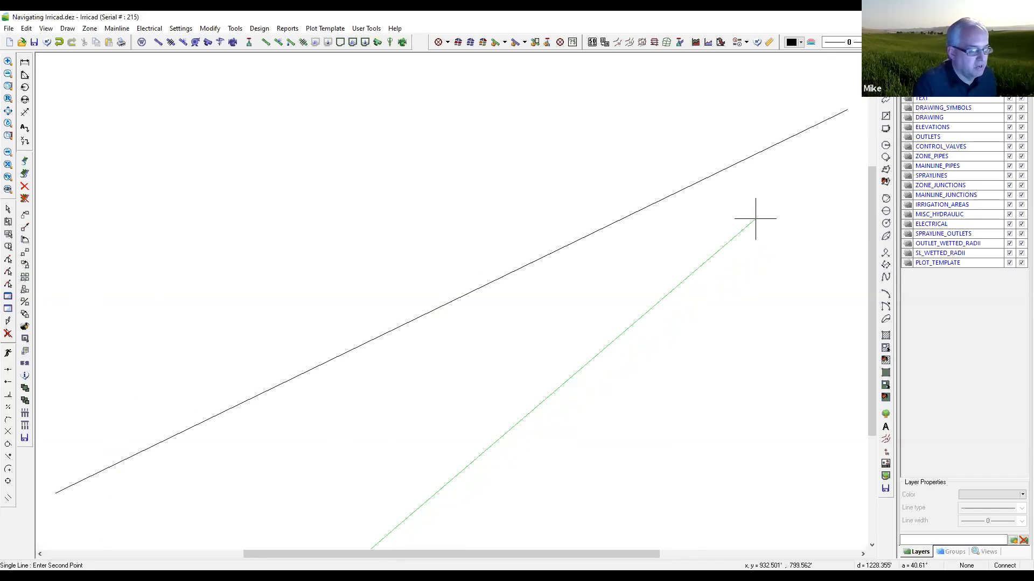
pyautogui.write('8')
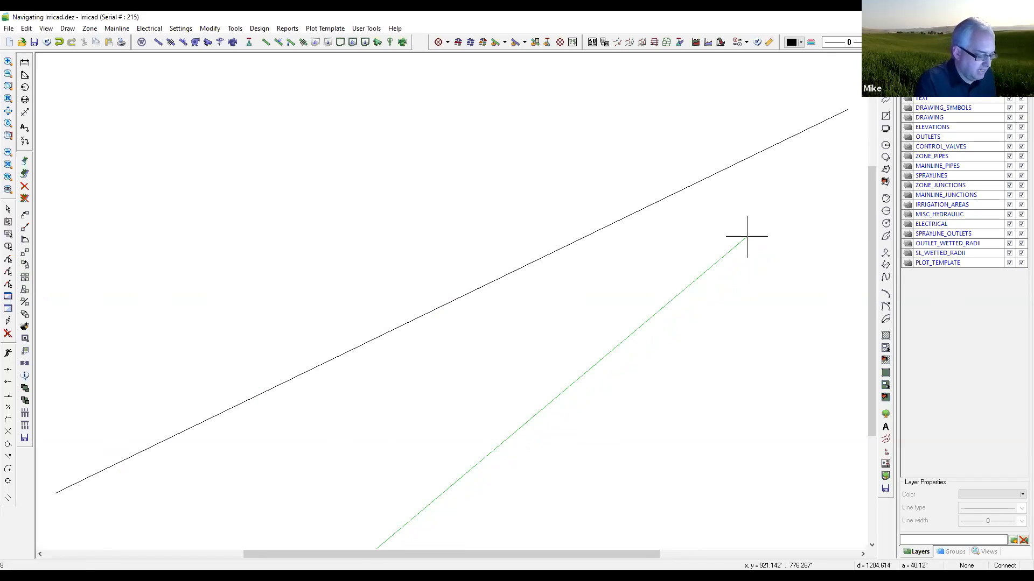
pyautogui.write('00,800')
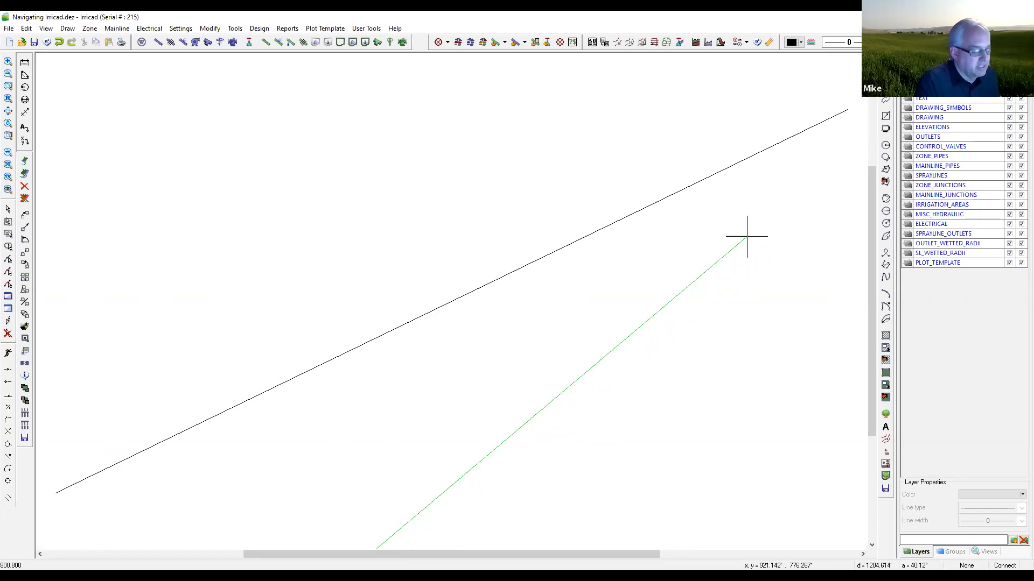
pyautogui.press('Return')
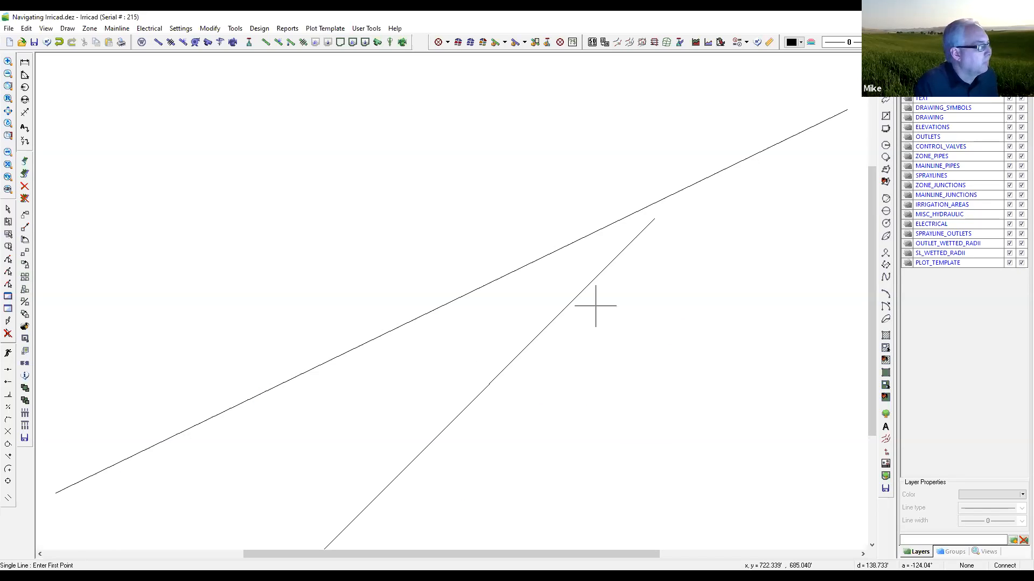
# Draw a third single line exactly 500 ft long at about 34°, starting below the line from the origin
pyautogui.click(7, 112)
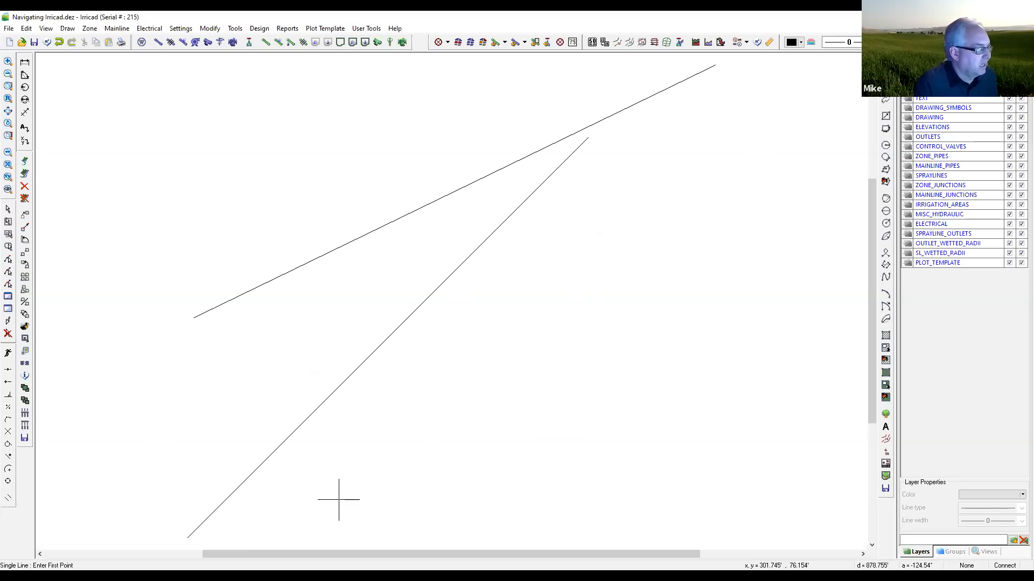
pyautogui.click(306, 514)
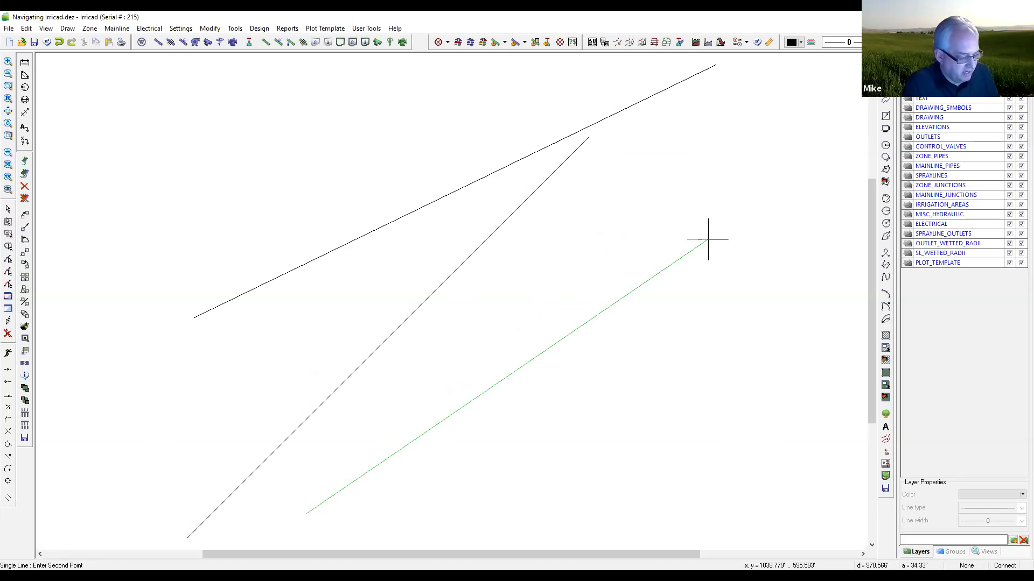
pyautogui.write('500')
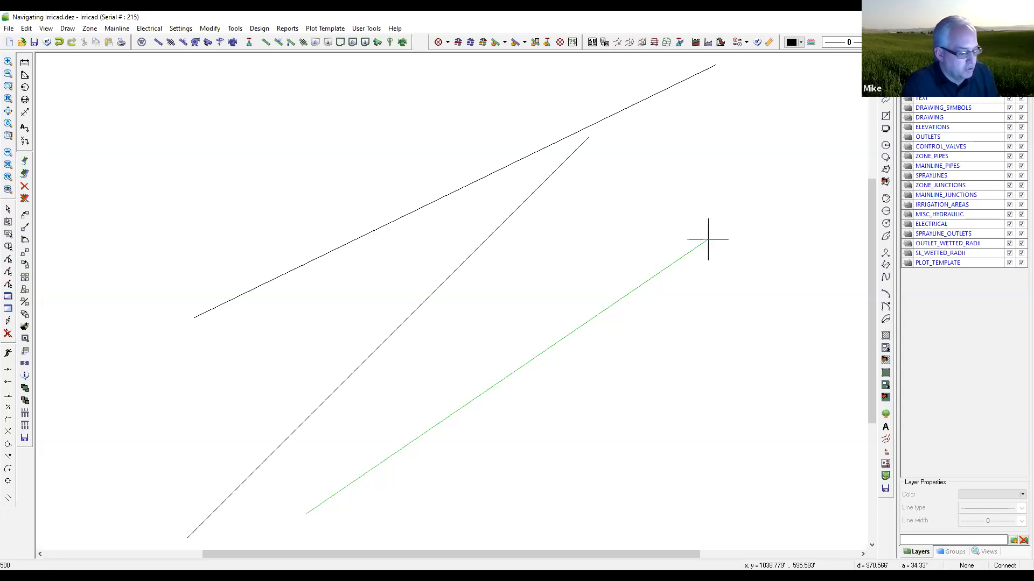
pyautogui.press('Return')
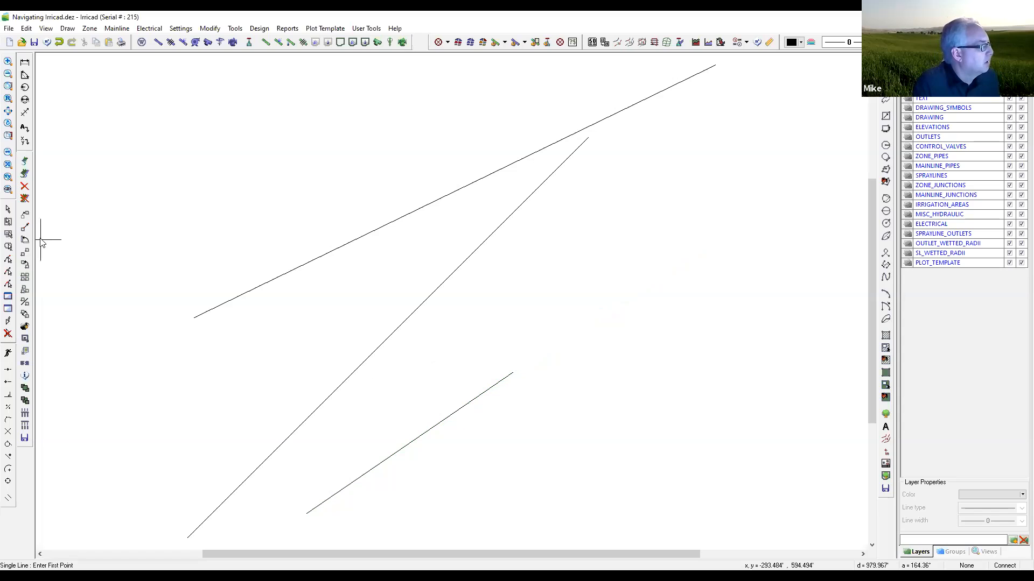
# Open the properties of the 500 ft line and set its angle to 45°
pyautogui.click(8, 209)
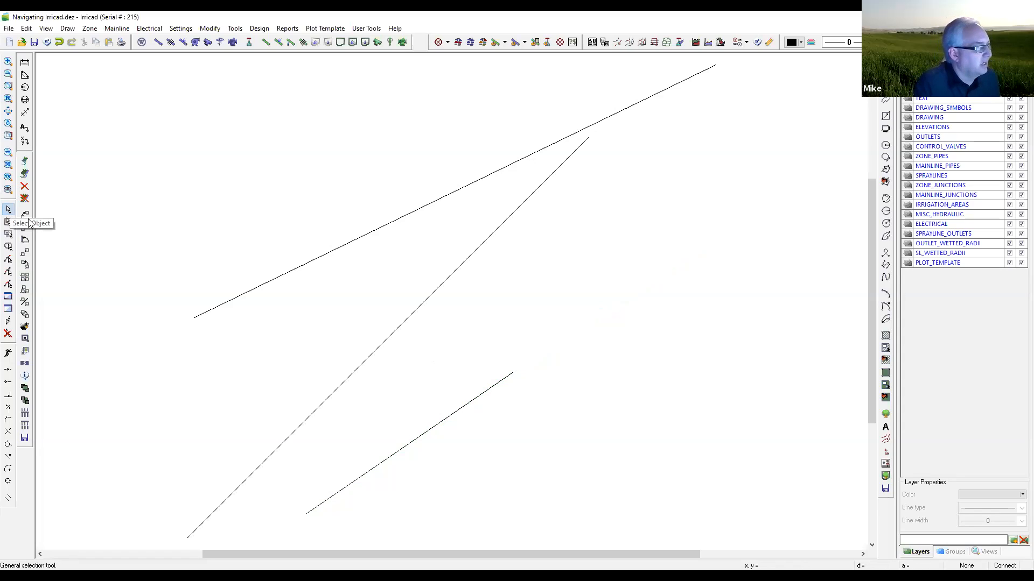
pyautogui.click(486, 394)
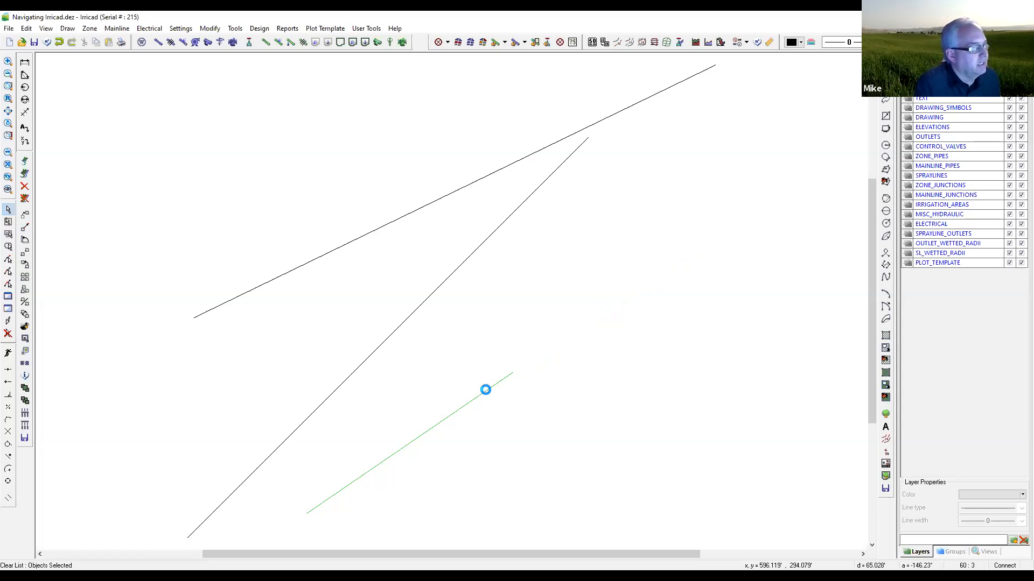
pyautogui.rightClick(493, 262)
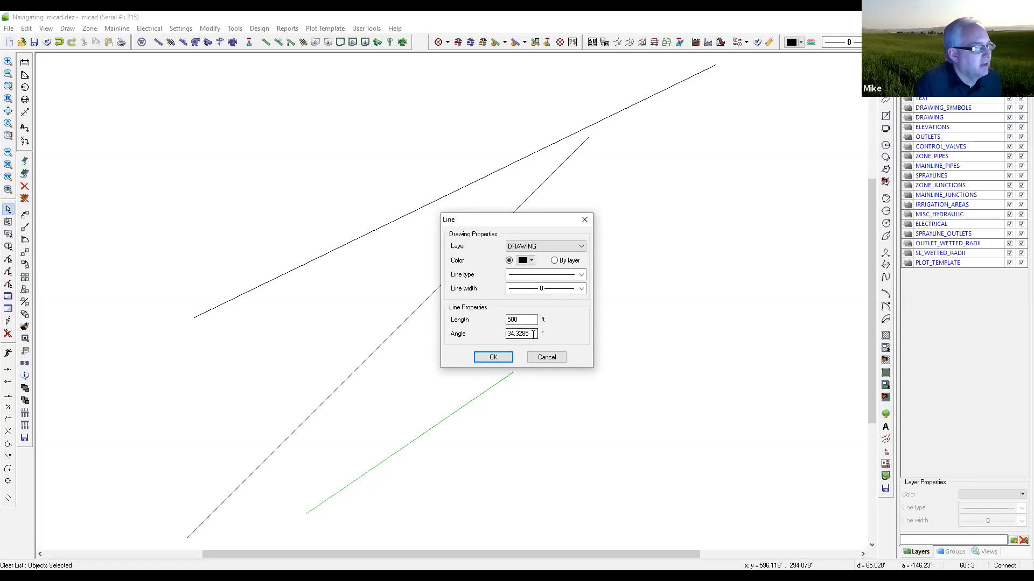
pyautogui.doubleClick(496, 334)
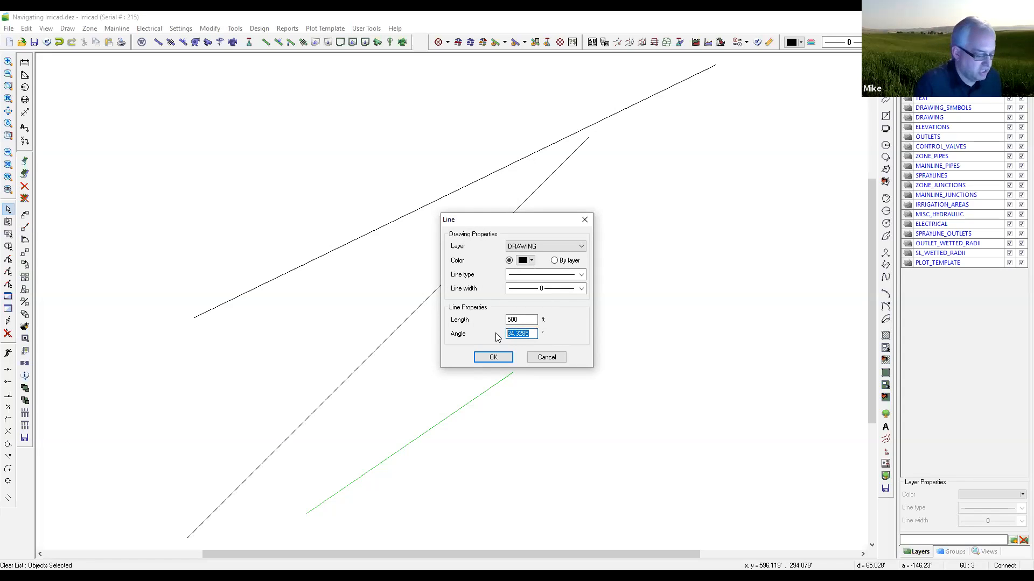
pyautogui.write('45')
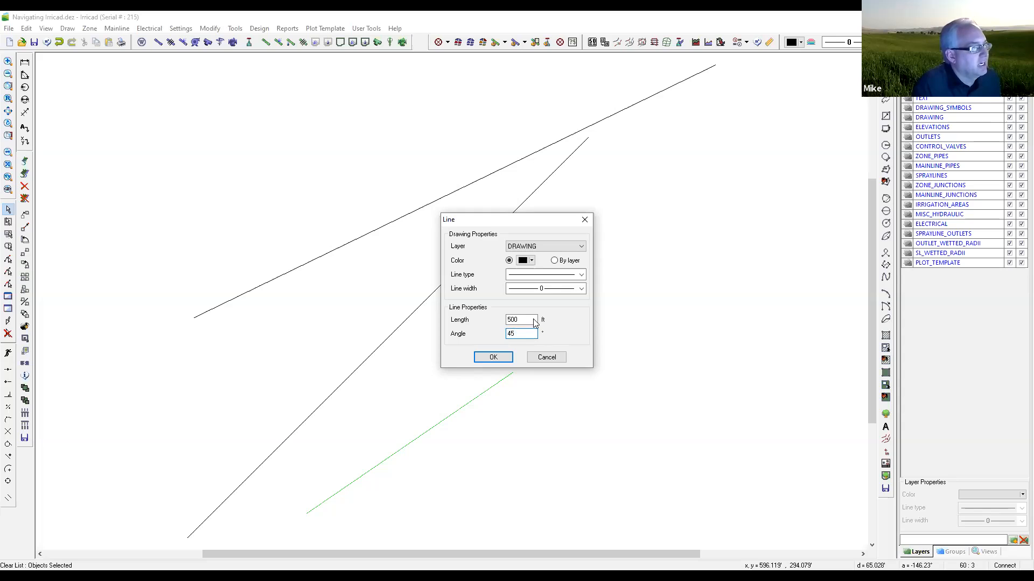
# Give the 500 ft line a crimson color and a line width of 7, and apply the changed properties
pyautogui.click(532, 262)
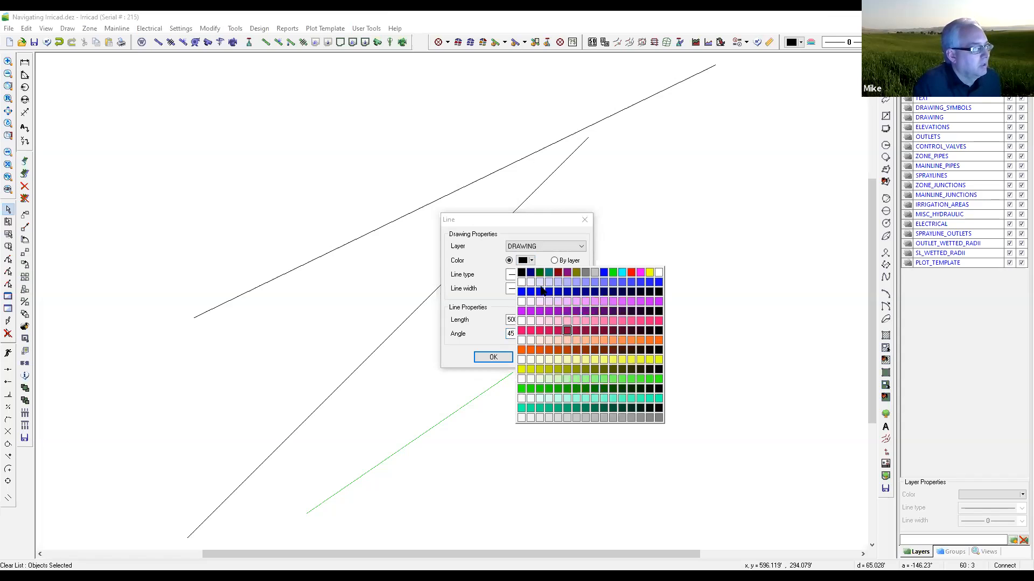
pyautogui.click(569, 330)
pyautogui.click(547, 289)
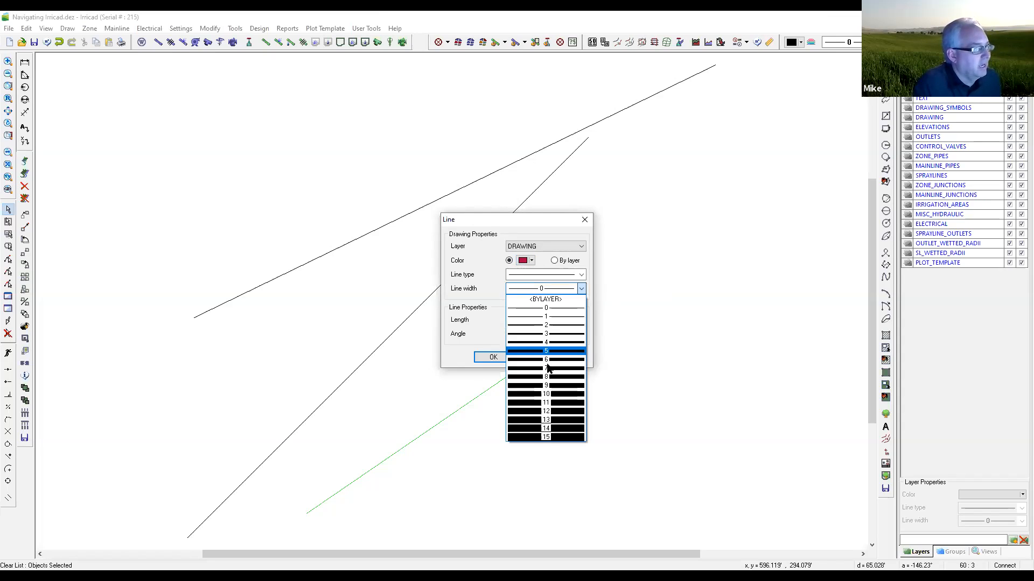
pyautogui.click(541, 365)
pyautogui.click(496, 358)
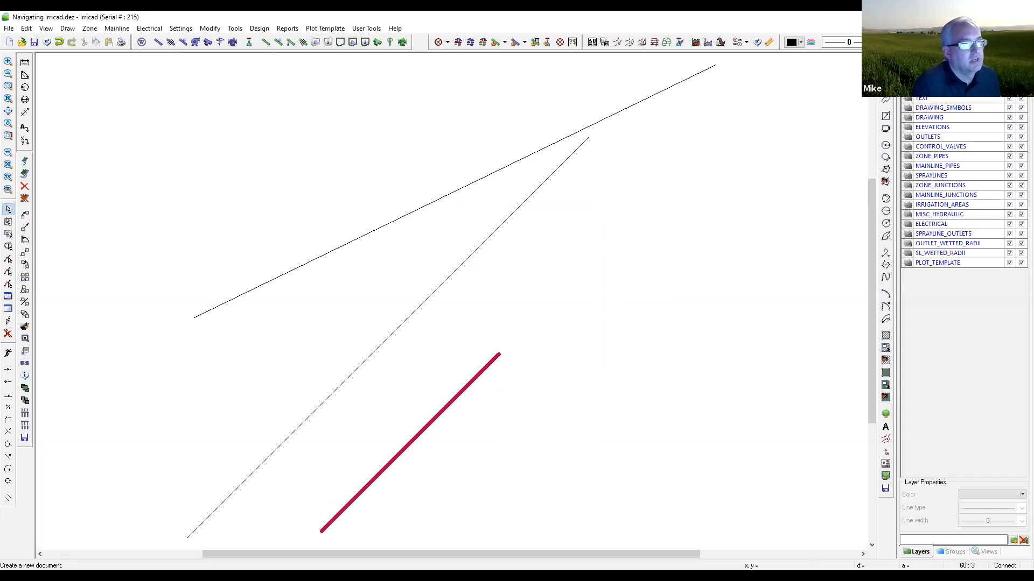
# Set the current drawing color to purple and the current line width to 7
pyautogui.click(801, 46)
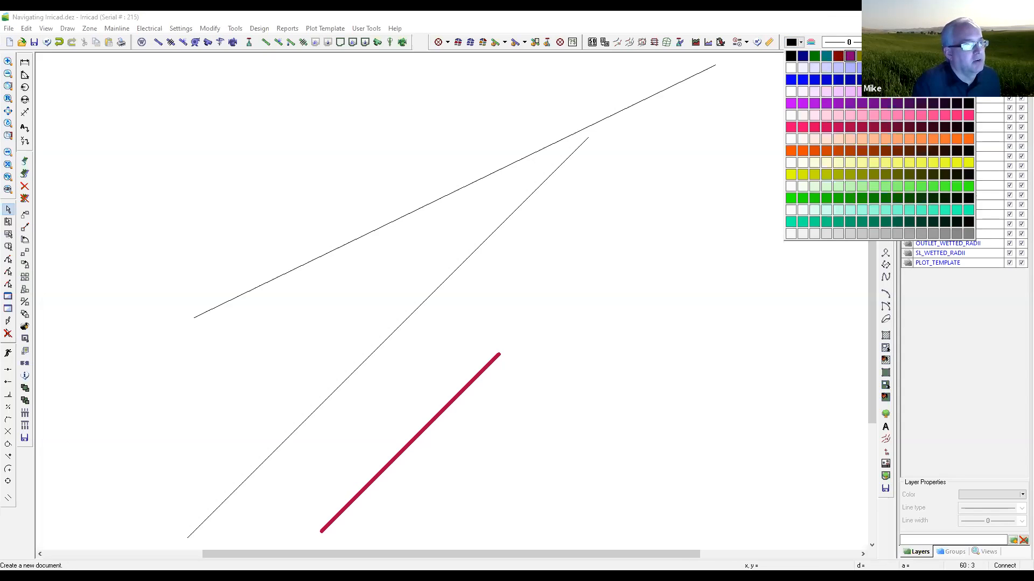
pyautogui.click(850, 56)
pyautogui.click(853, 42)
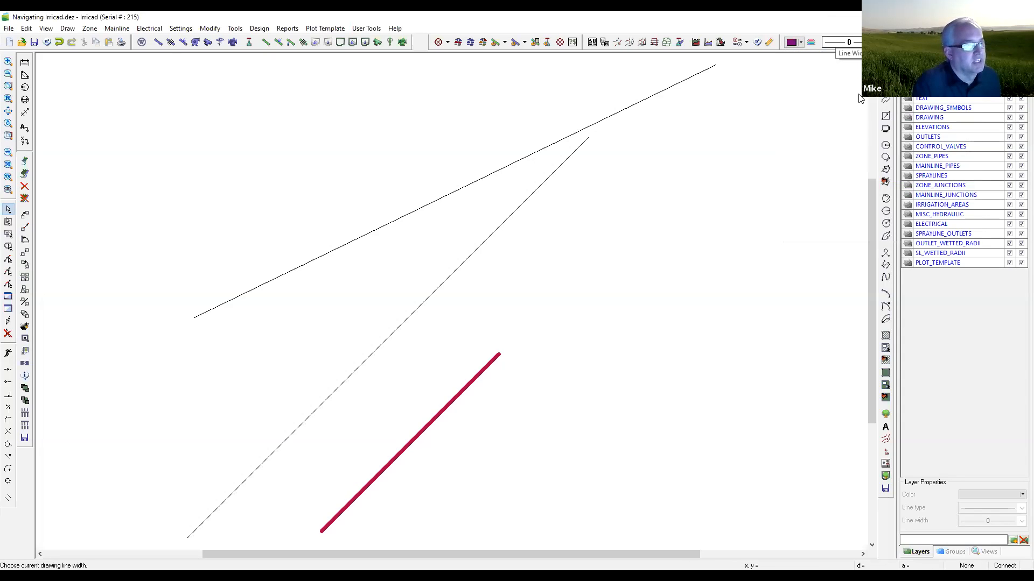
pyautogui.click(856, 123)
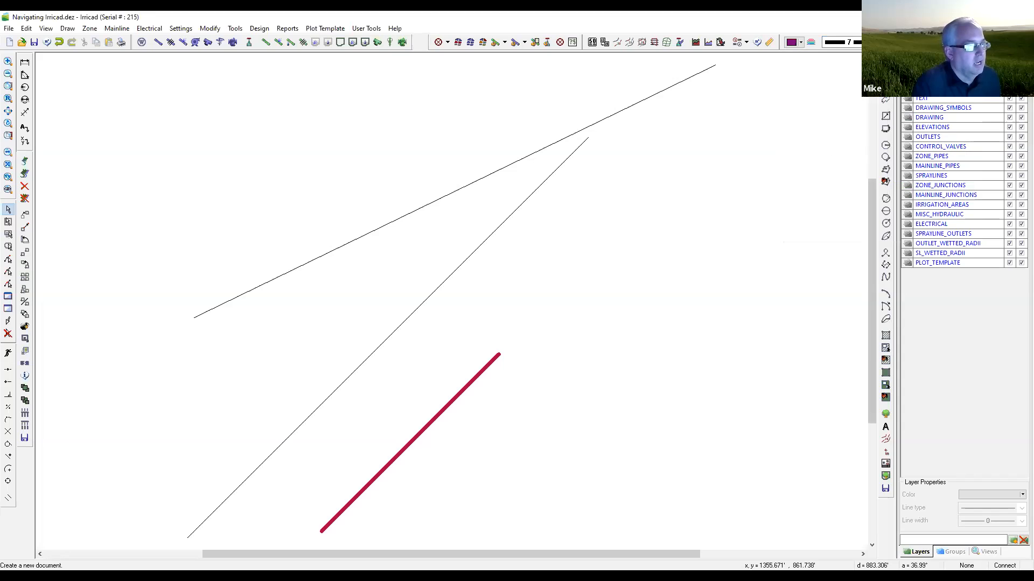
# Draw two short separate purple lines in the empty area to the right of the existing lines
pyautogui.click(885, 63)
pyautogui.click(775, 242)
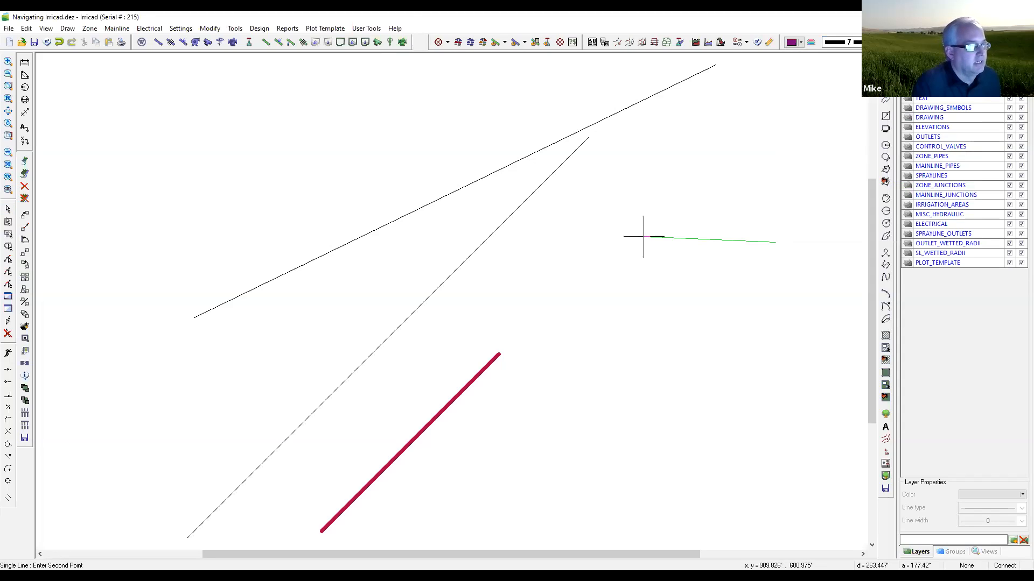
pyautogui.click(640, 233)
pyautogui.click(678, 396)
pyautogui.click(764, 326)
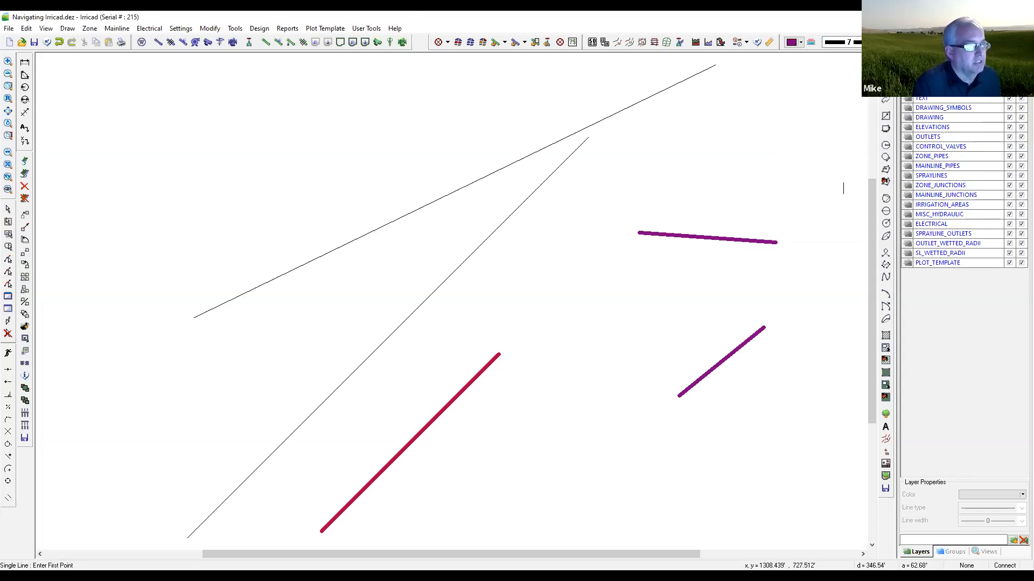
# Set the current line width back to 0 and the current drawing color back to black
pyautogui.click(880, 42)
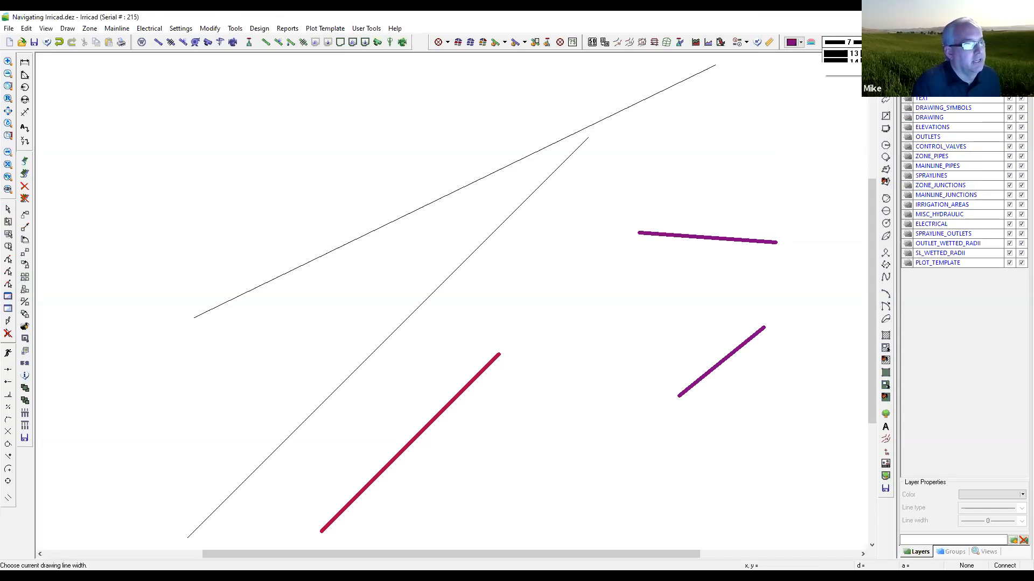
pyautogui.click(800, 41)
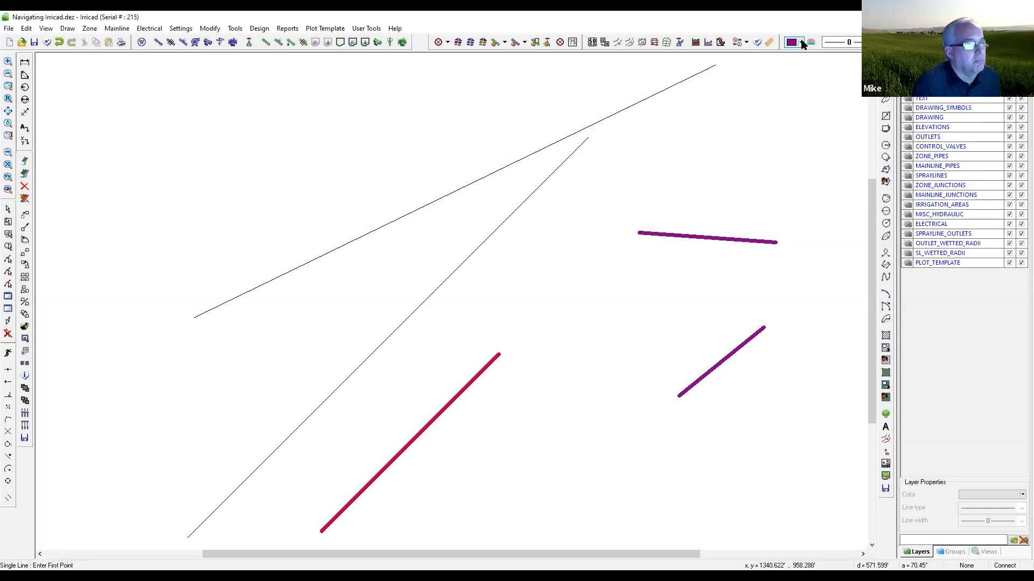
pyautogui.click(793, 42)
pyautogui.click(791, 57)
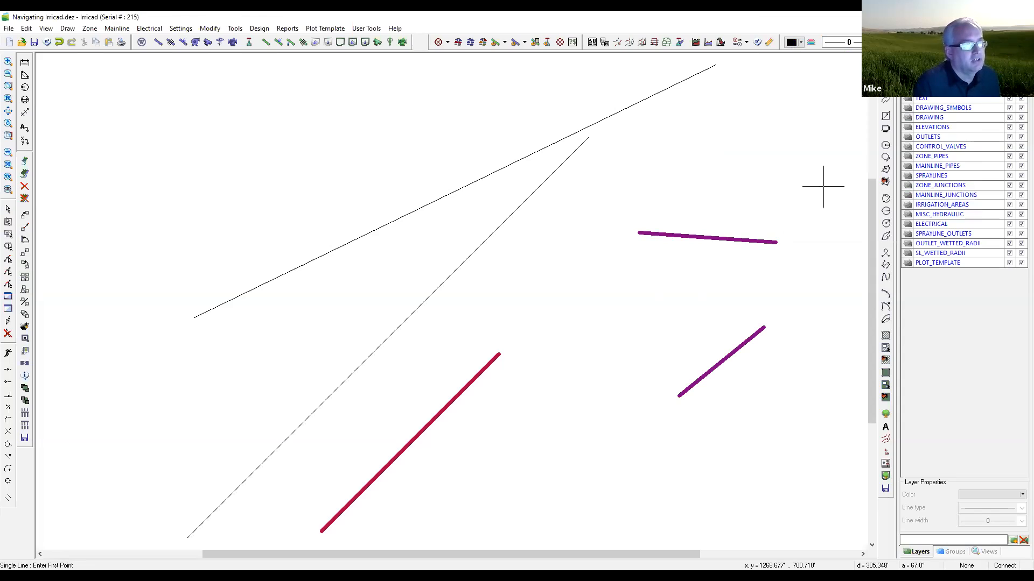
# Draw a two-point rectangle with a diagonal of about 1543 ft around most of the lines, starting at its lower-left corner
pyautogui.click(886, 116)
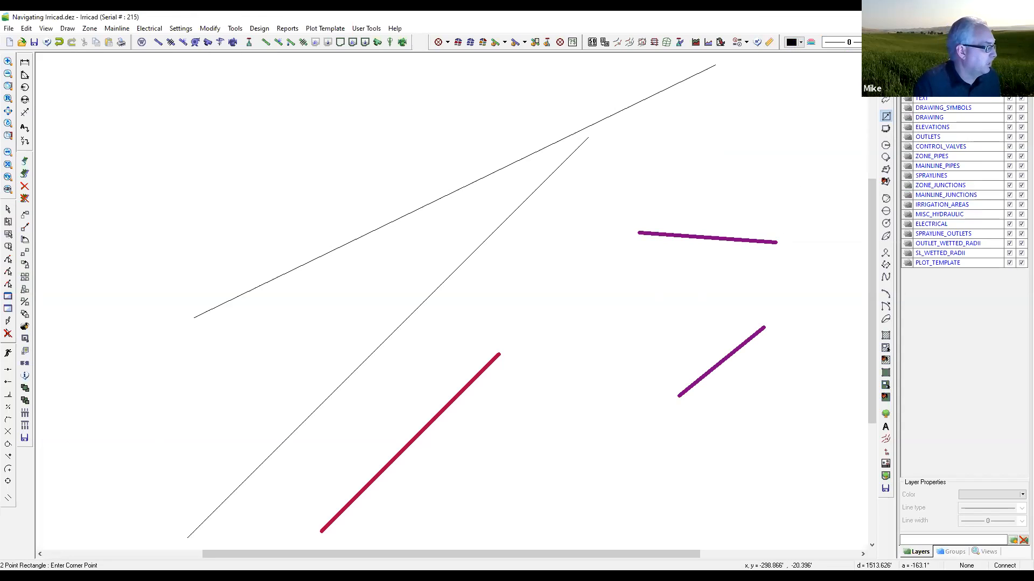
pyautogui.click(108, 482)
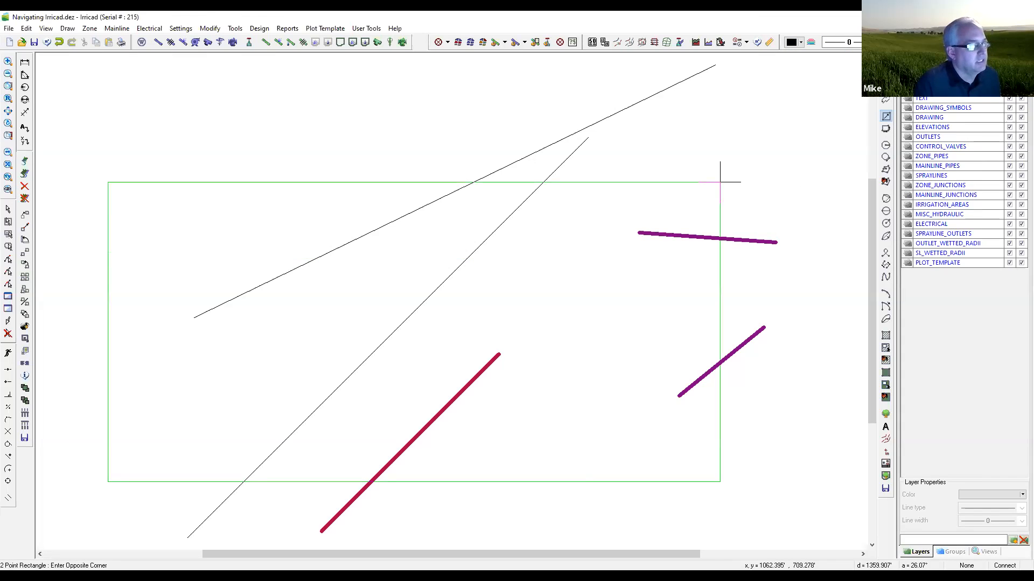
pyautogui.click(810, 157)
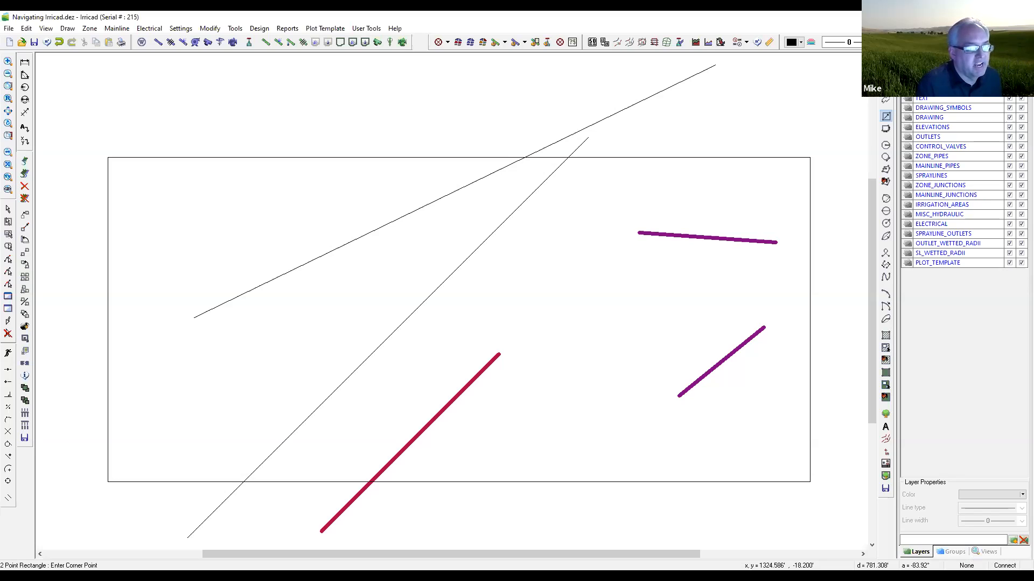
# Set the status readout to Area and select the rectangle to read its area
pyautogui.rightClick(966, 566)
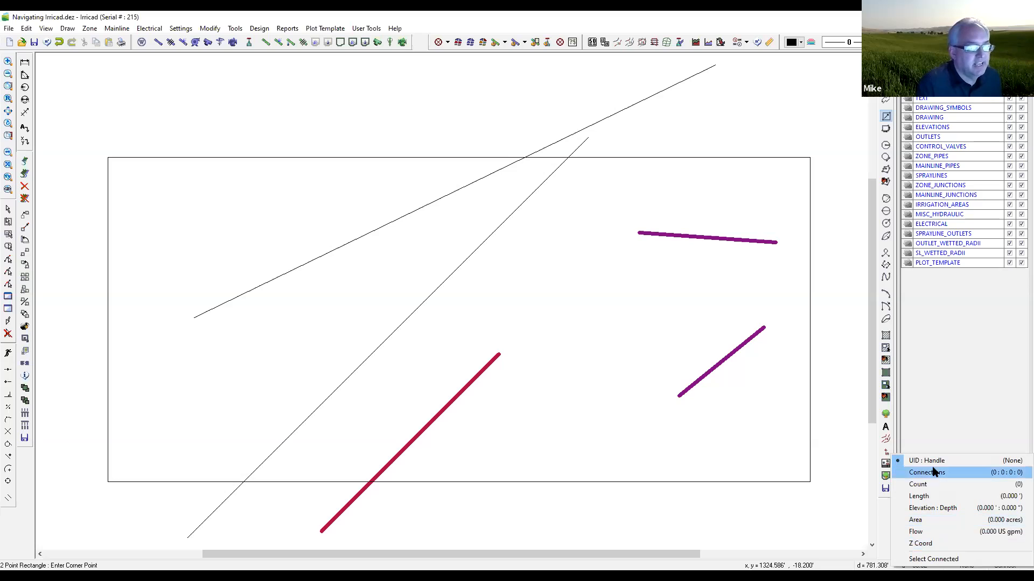
pyautogui.click(940, 520)
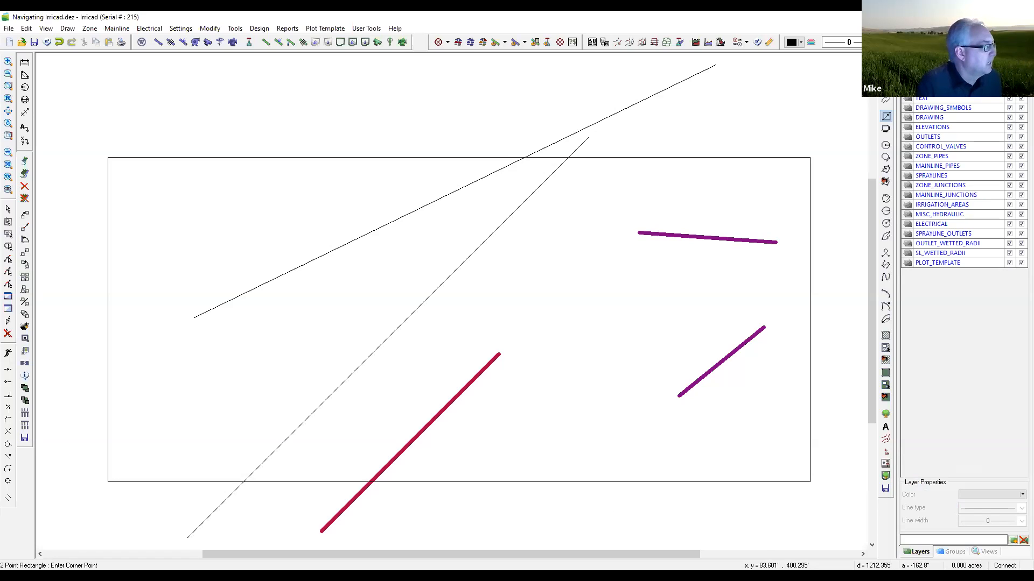
pyautogui.click(8, 210)
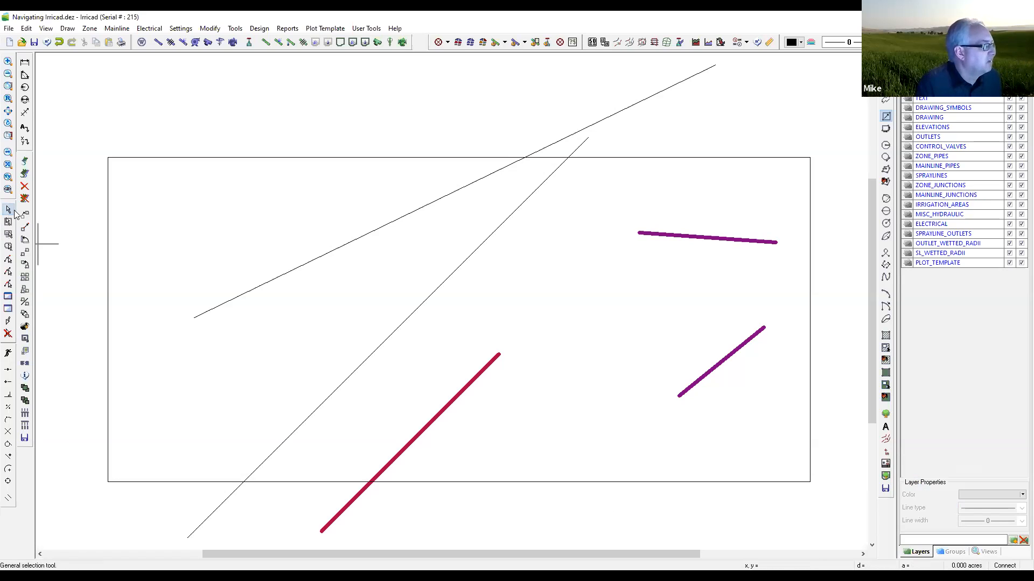
pyautogui.click(775, 482)
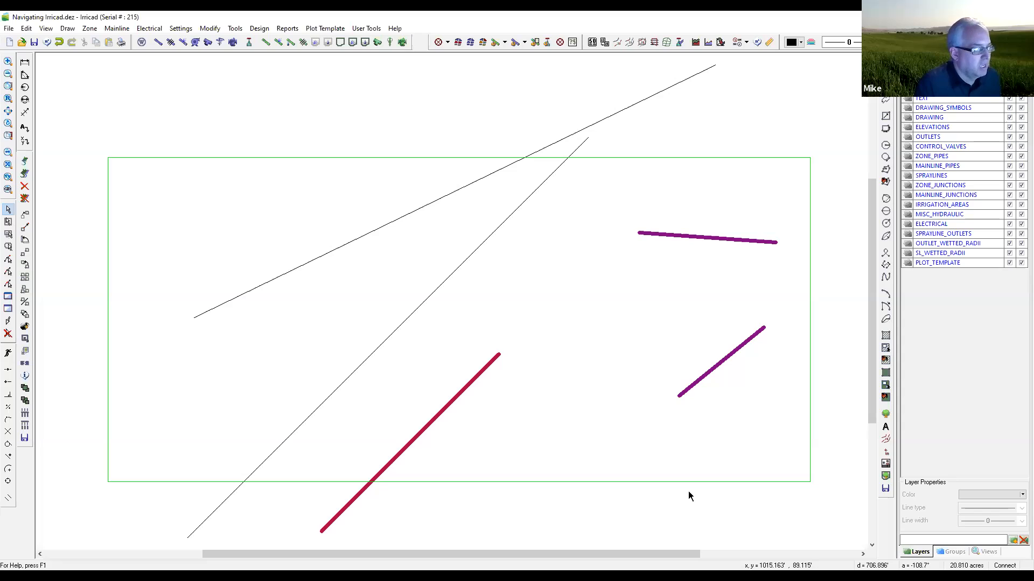
# Add the two long black lines to the selection, review the combined properties including count and length, and clear the selection
pyautogui.click(469, 260)
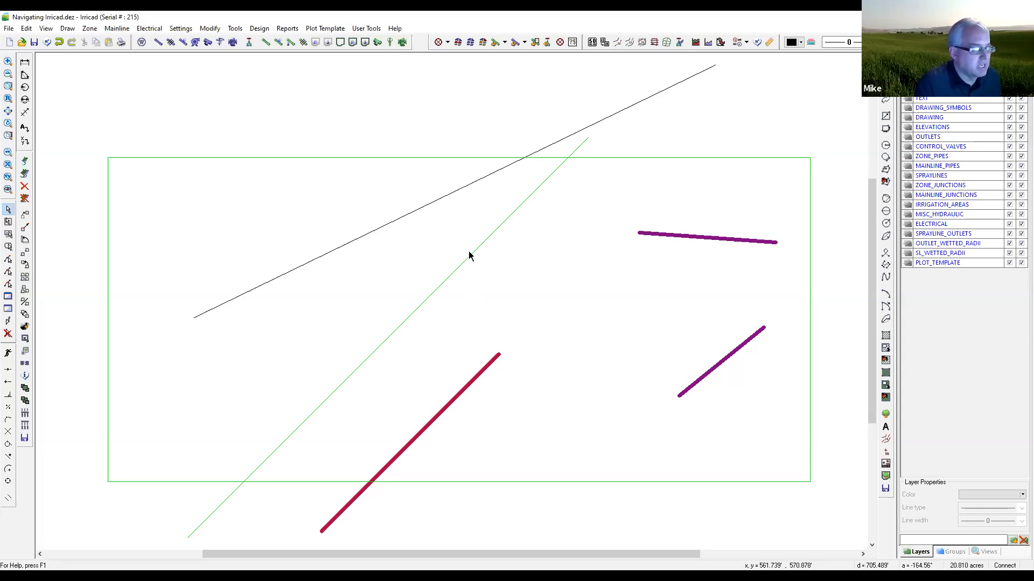
pyautogui.click(421, 209)
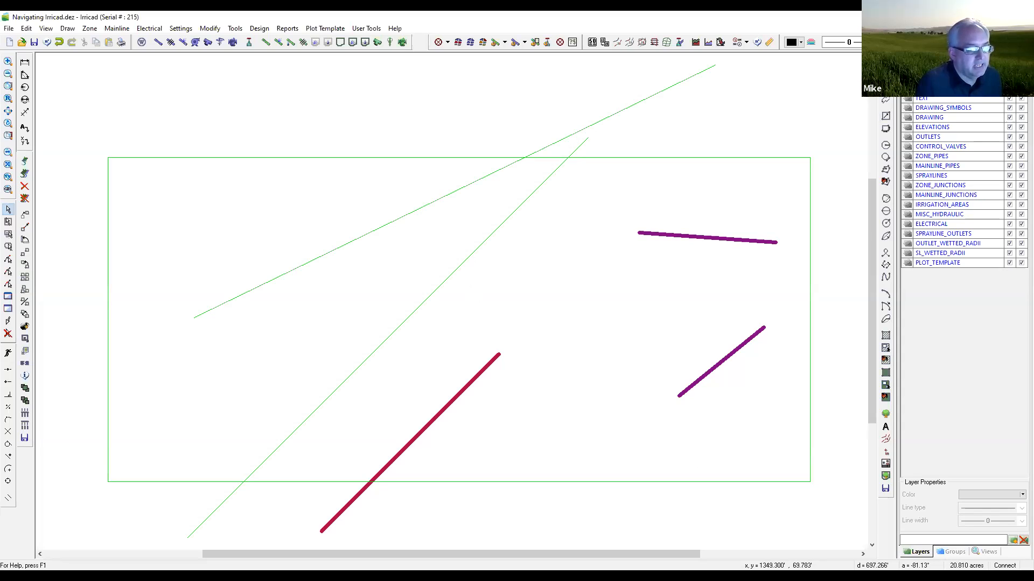
pyautogui.rightClick(964, 565)
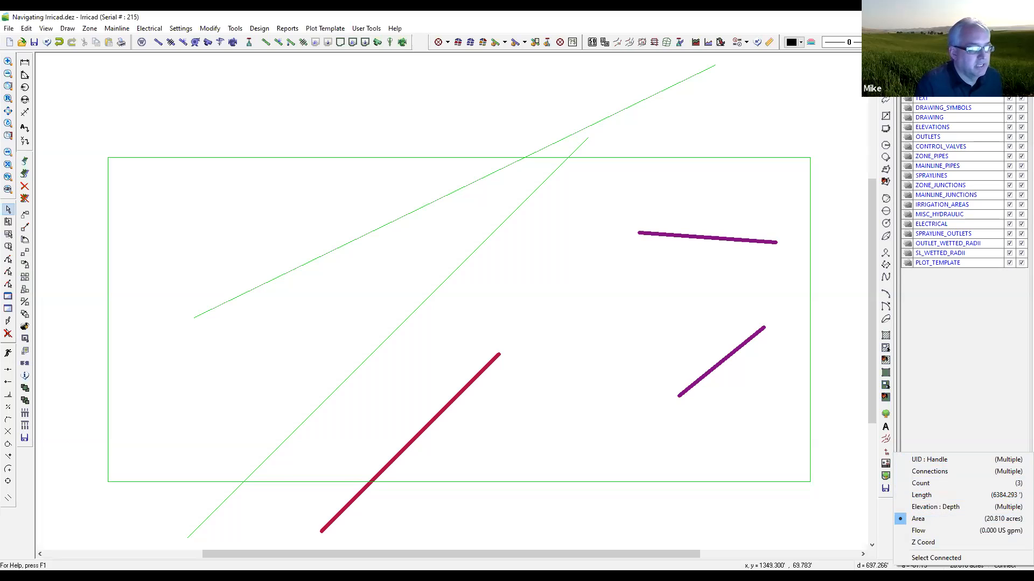
pyautogui.click(638, 415)
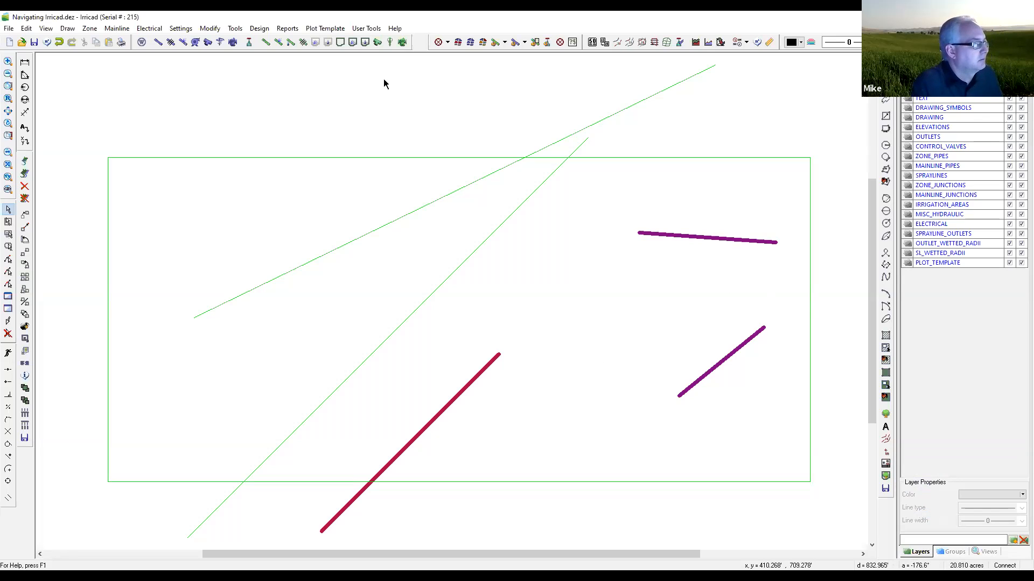
pyautogui.click(340, 180)
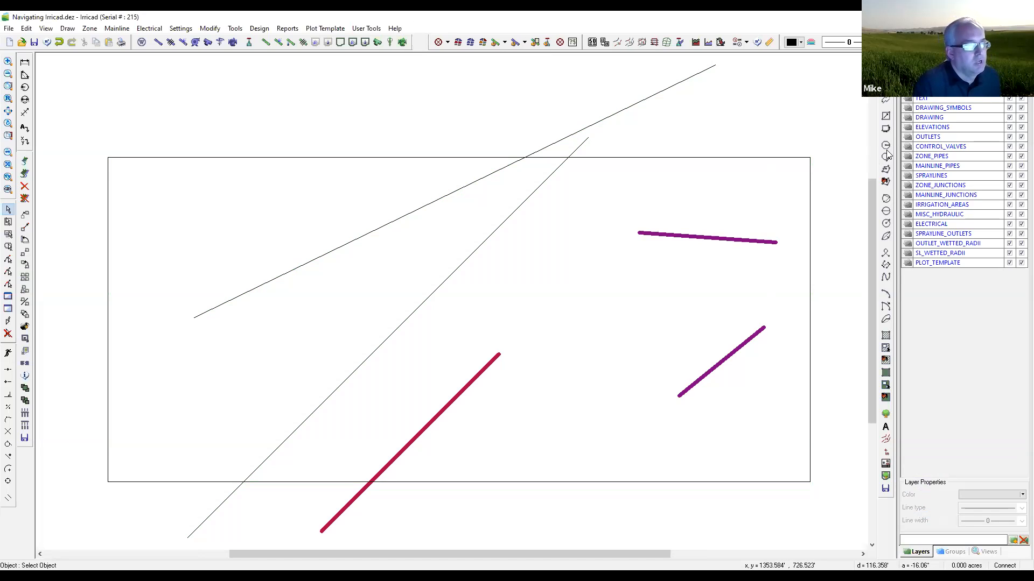
# Draw a center-radius circle with a radius of about 180 ft, overlapping the rectangle's upper-left edge
pyautogui.click(886, 225)
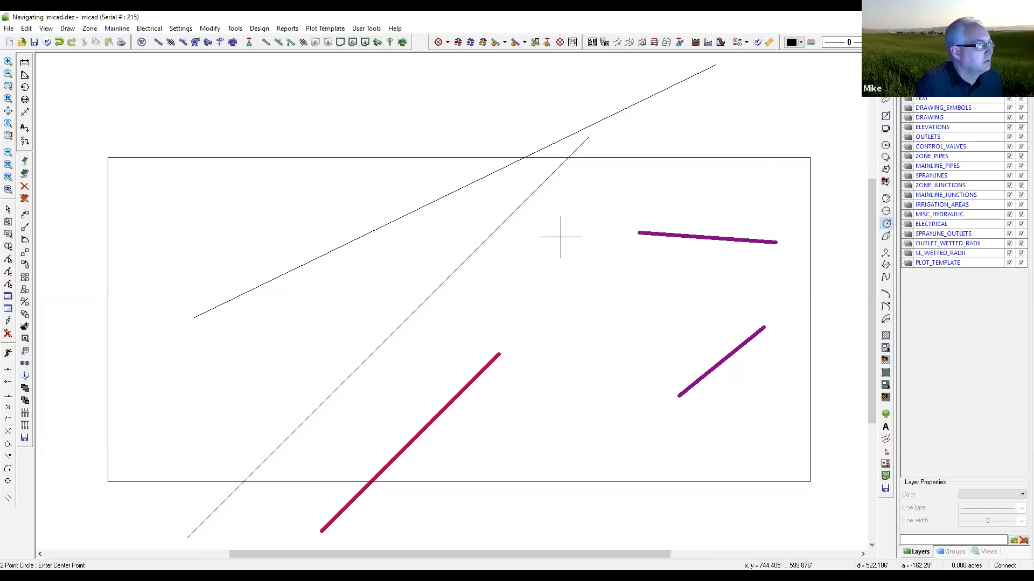
pyautogui.click(214, 111)
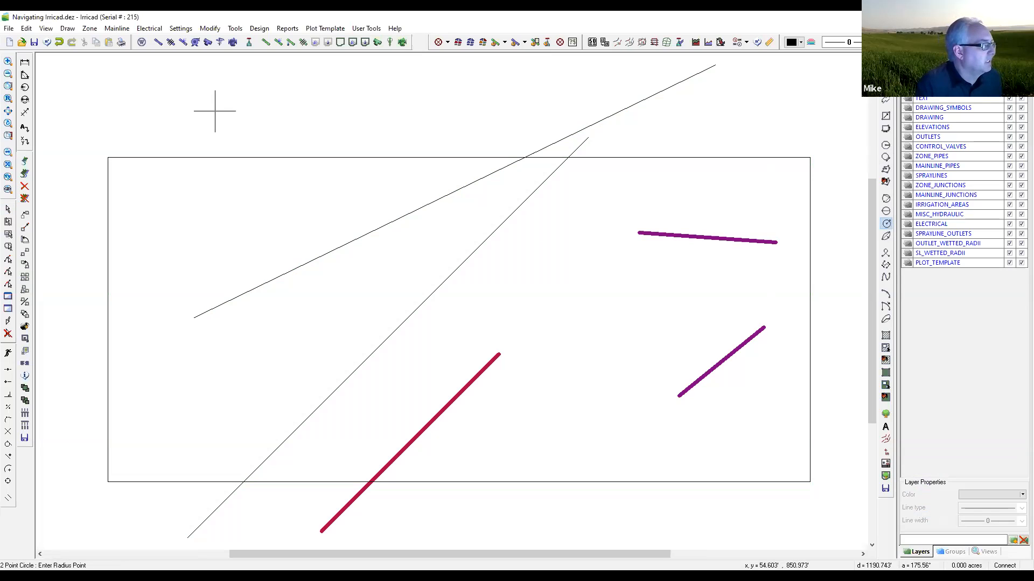
pyautogui.click(124, 121)
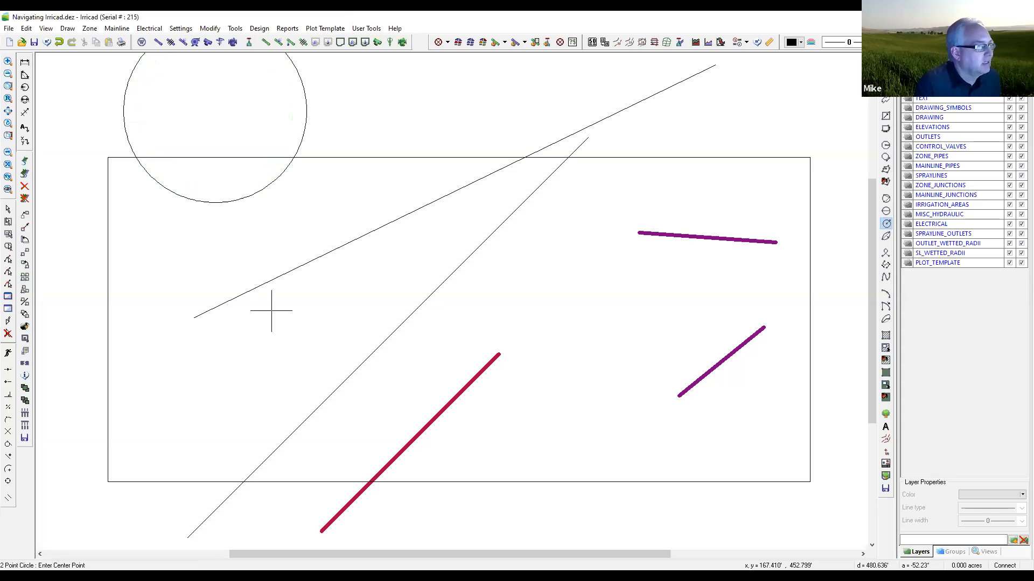
# Draw a single line from the left end of the upper long line, using the Closest snap, up and left past the rectangle's left edge
pyautogui.rightClick(510, 275)
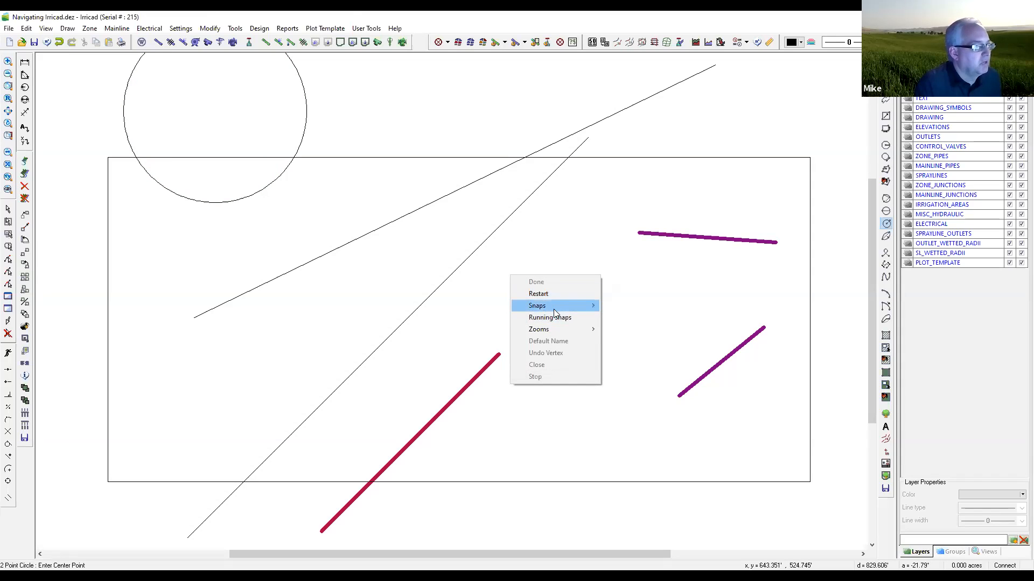
pyautogui.moveTo(554, 313)
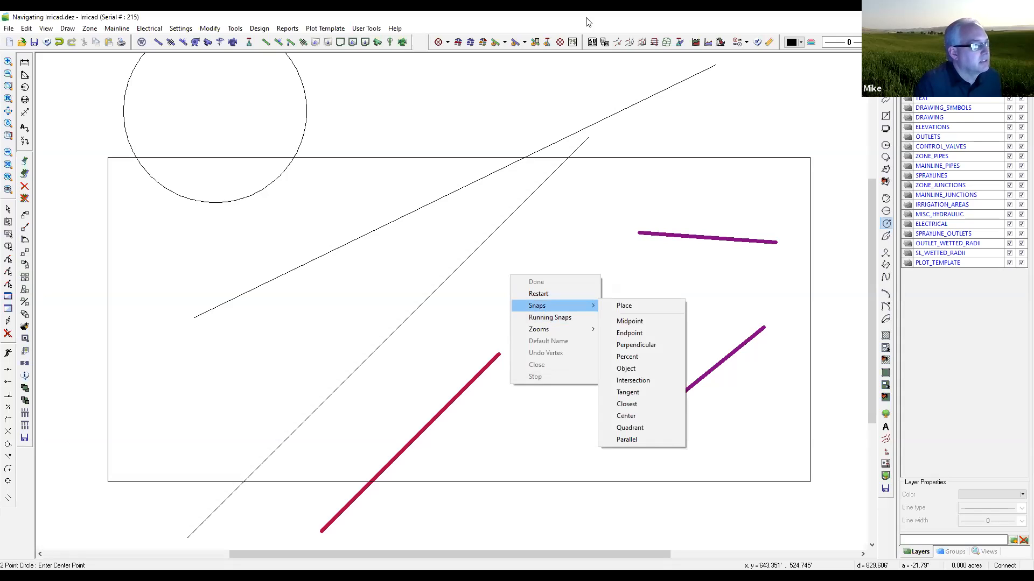
pyautogui.click(866, 86)
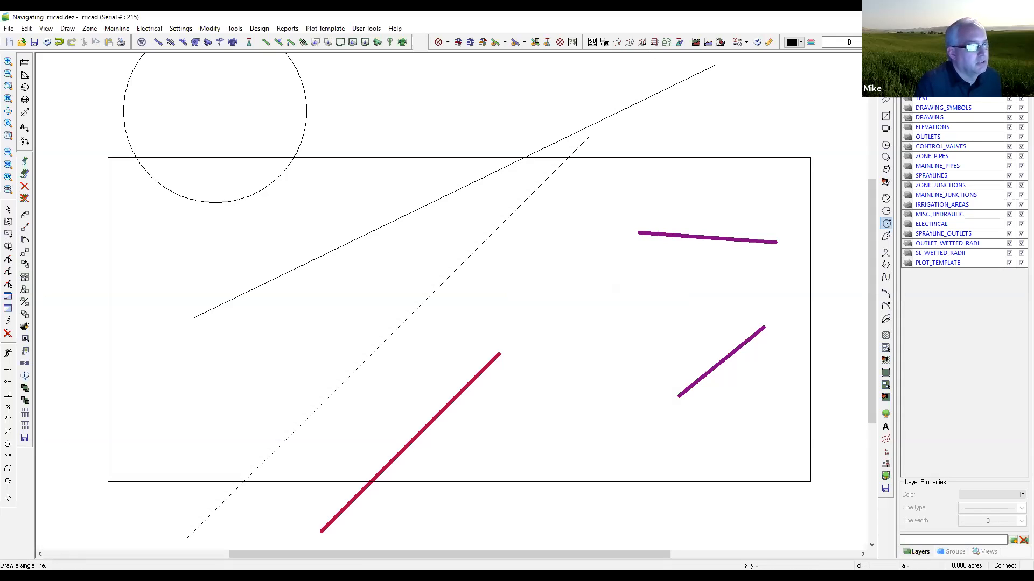
pyautogui.click(885, 223)
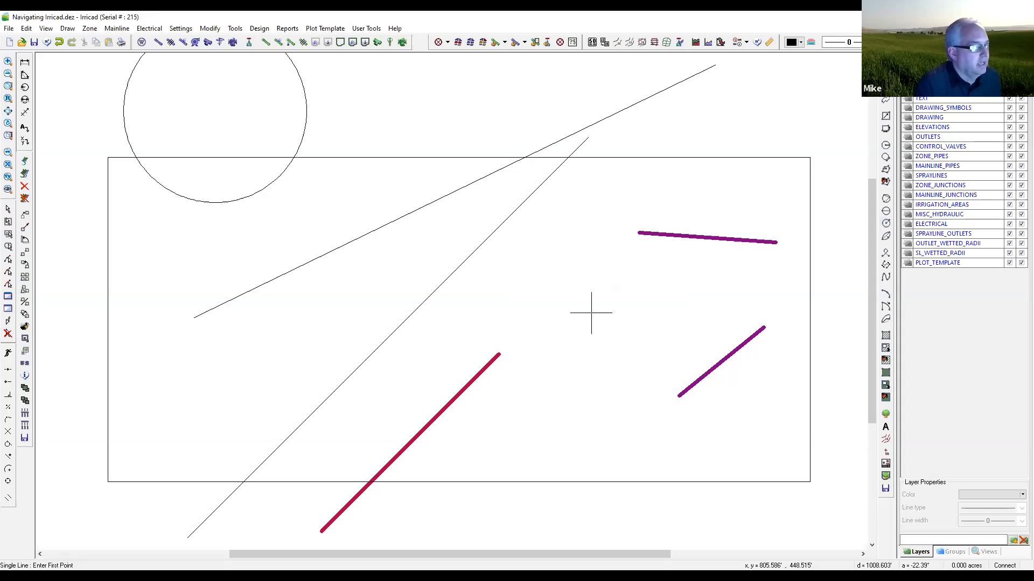
pyautogui.rightClick(591, 311)
pyautogui.moveTo(664, 346)
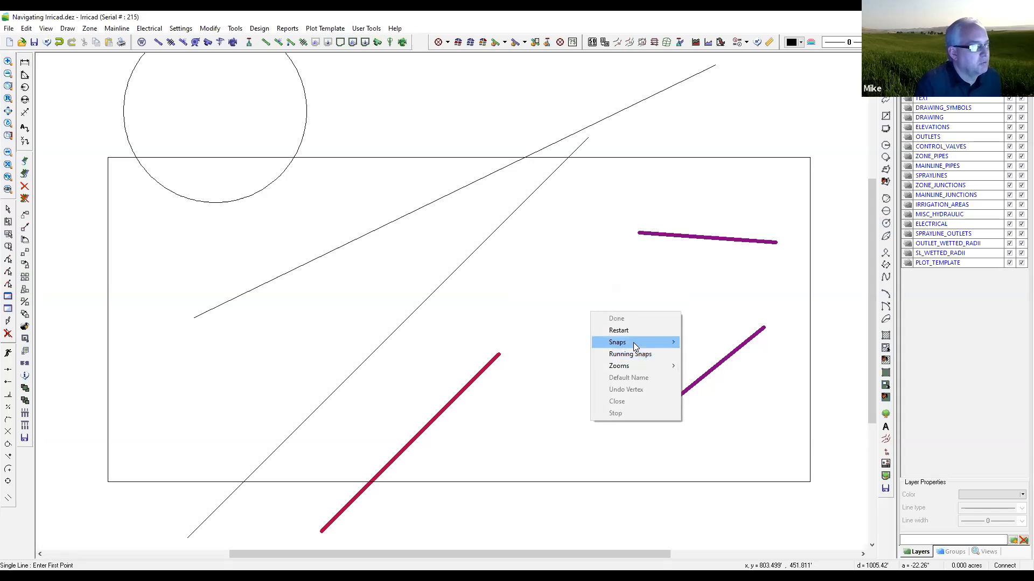
pyautogui.moveTo(633, 342)
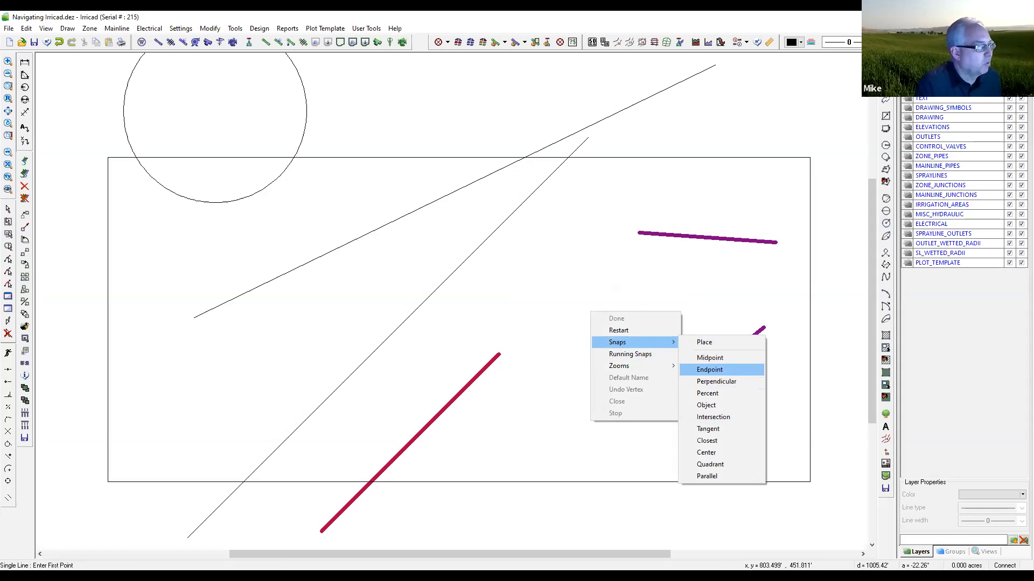
pyautogui.click(707, 441)
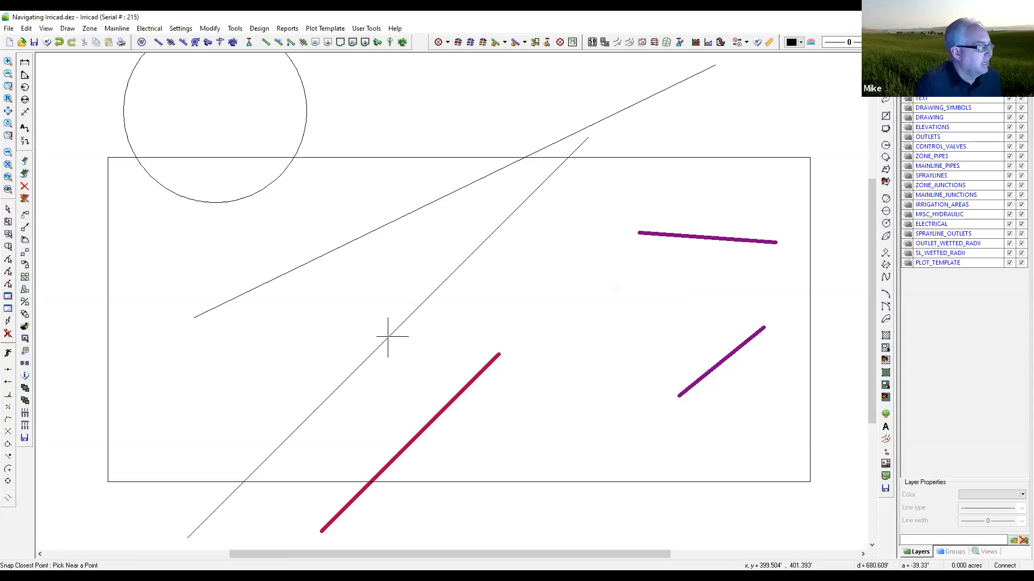
pyautogui.click(193, 318)
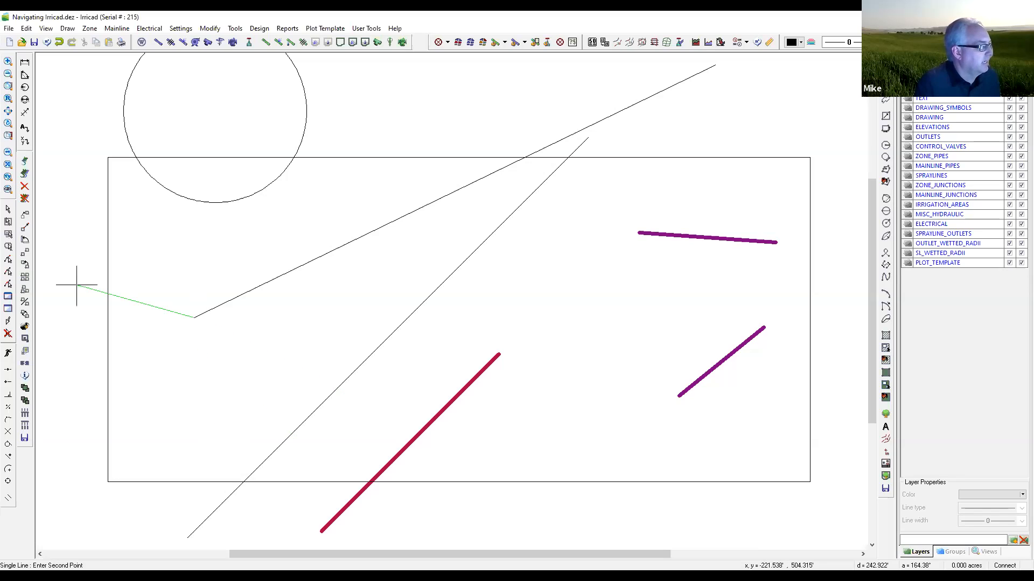
pyautogui.click(73, 251)
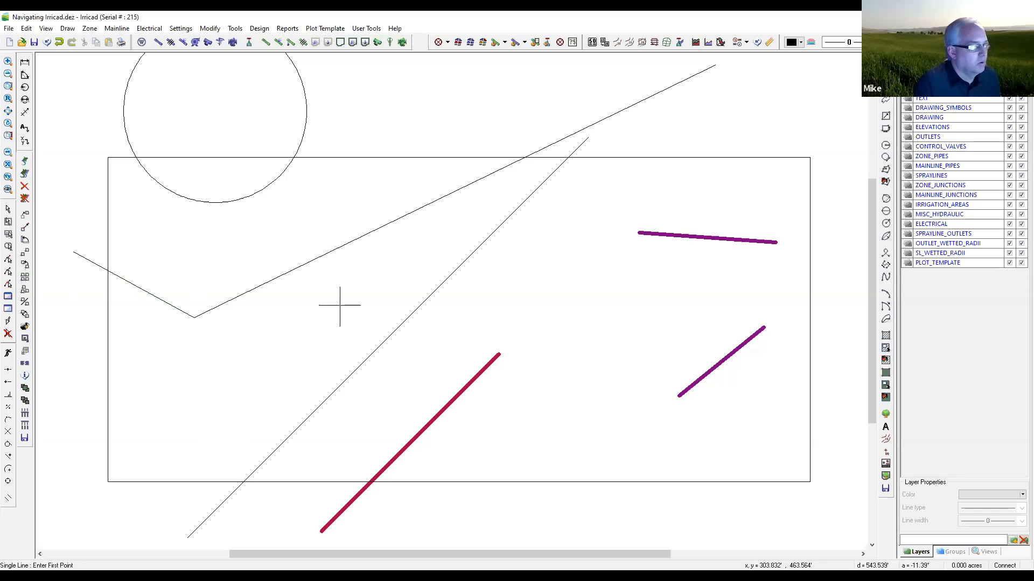
# Draw a single line about 637 ft long from the Midpoint snap of the steeper long black line toward the rectangle's lower-right area
pyautogui.rightClick(407, 289)
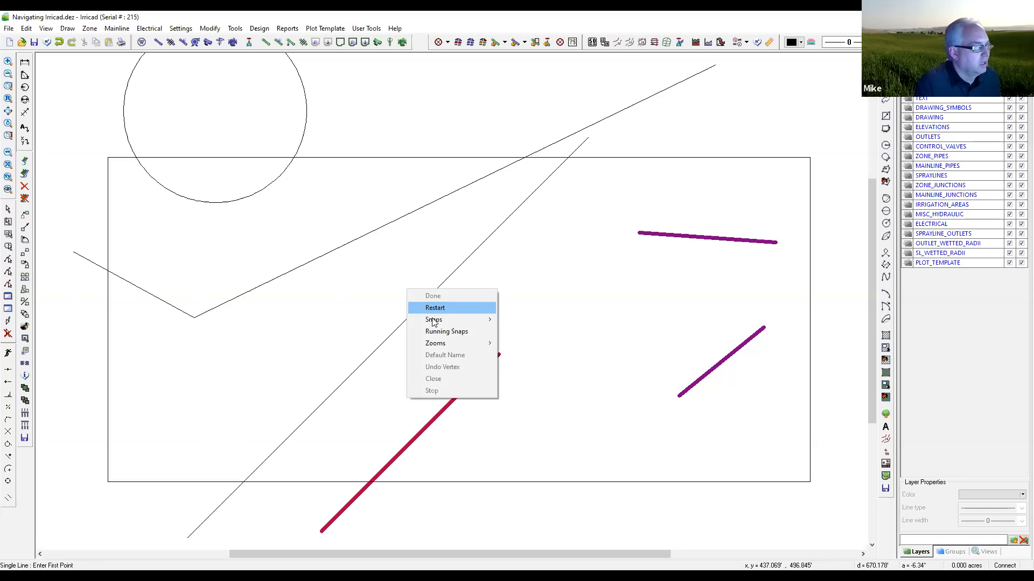
pyautogui.moveTo(458, 320)
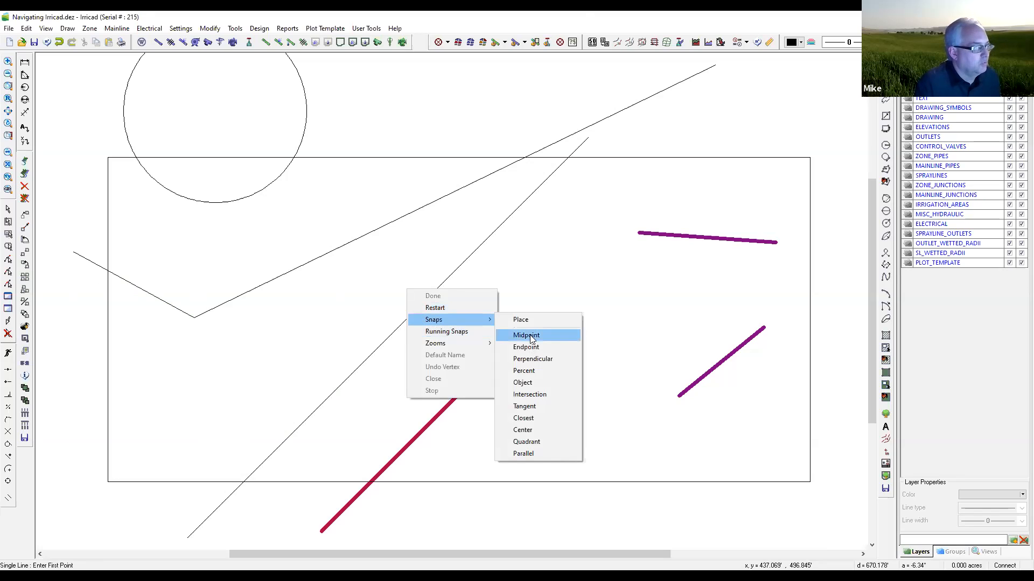
pyautogui.click(531, 335)
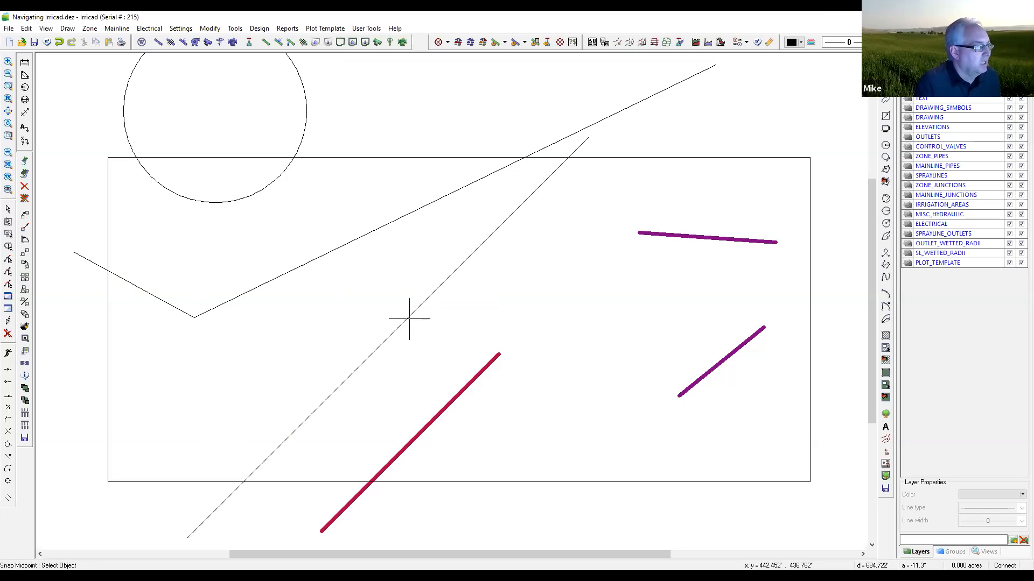
pyautogui.click(380, 349)
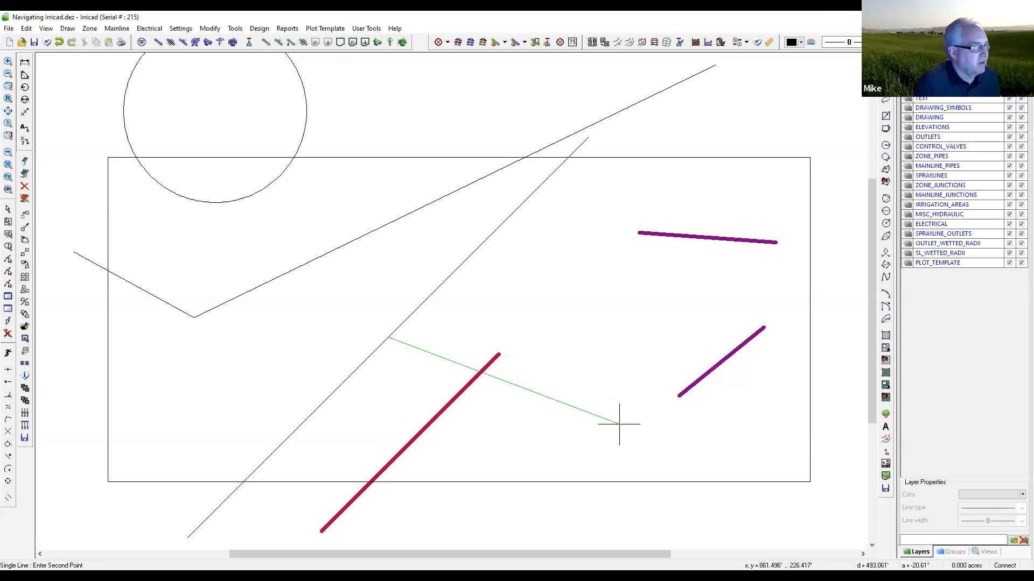
pyautogui.click(688, 445)
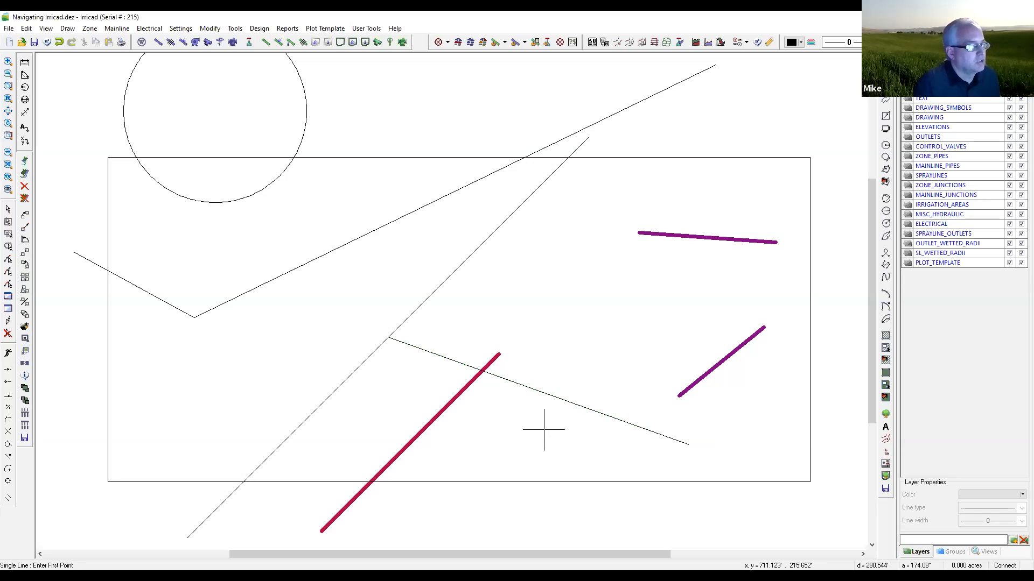
# Examine the available snap types and the Running Snaps settings without changing them
pyautogui.rightClick(619, 348)
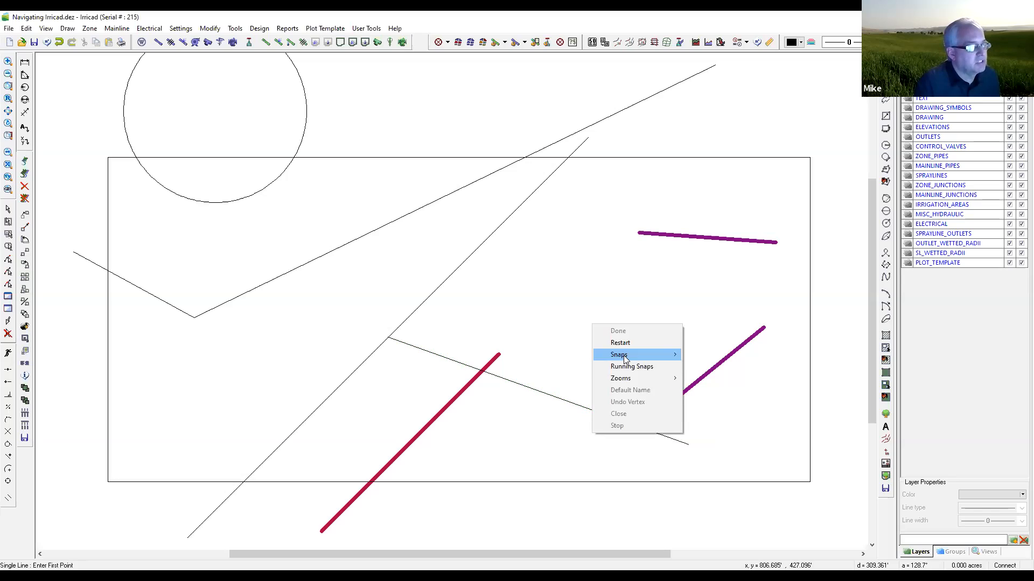
pyautogui.moveTo(660, 356)
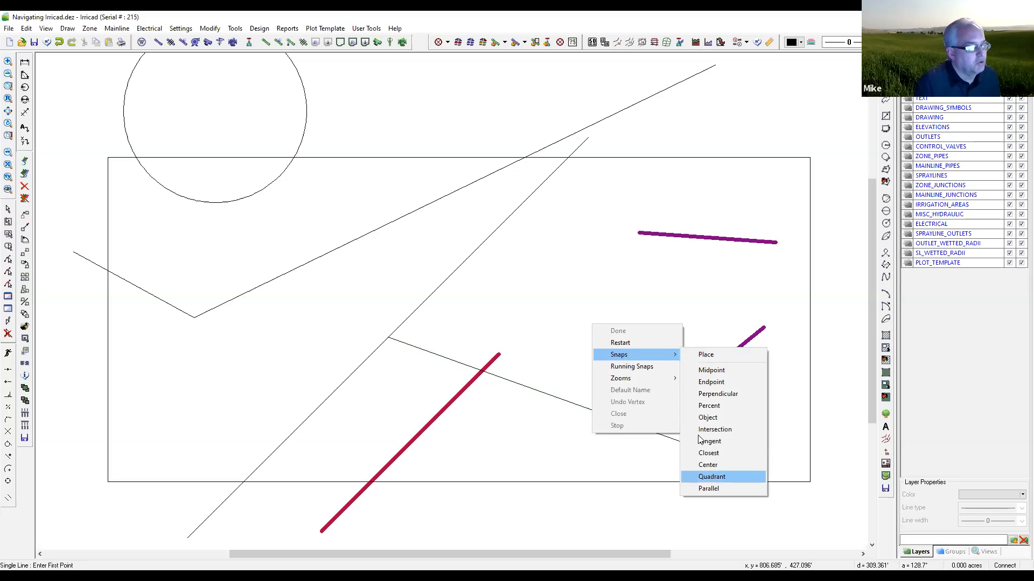
pyautogui.click(638, 366)
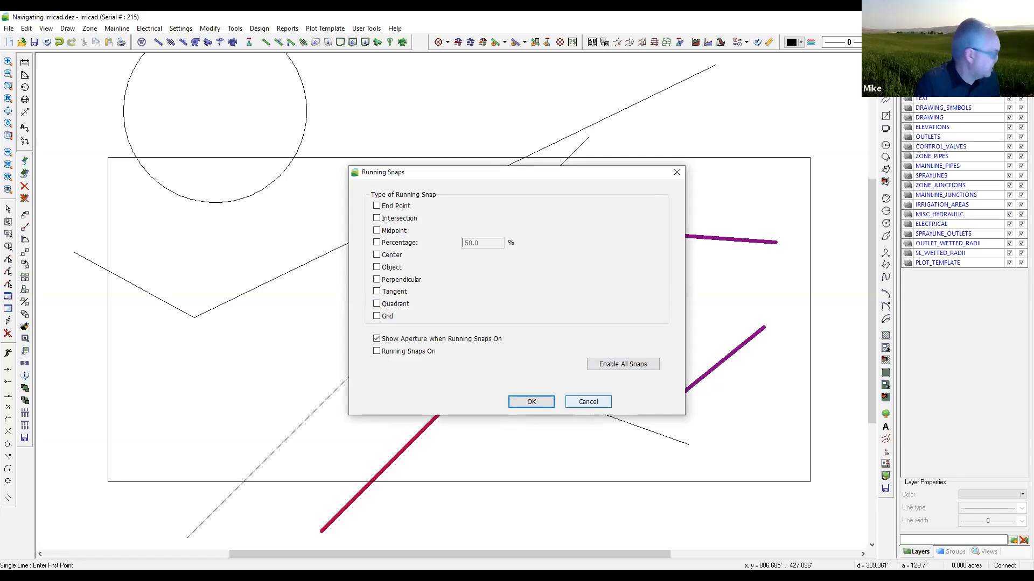
pyautogui.click(588, 402)
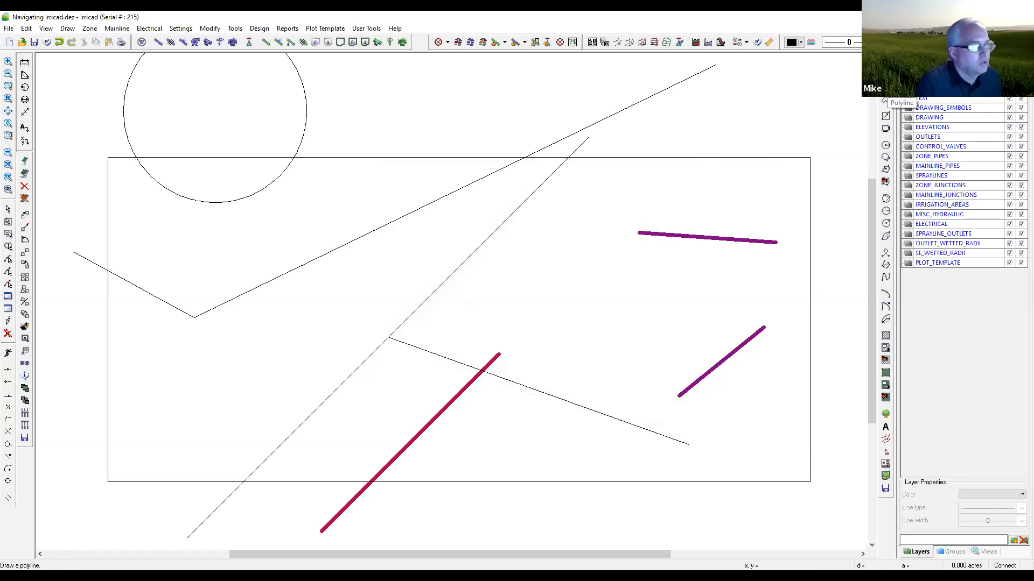
# Start a polyline right of the rectangle, running down the right side, across the bottom and up toward the lower left
pyautogui.click(885, 100)
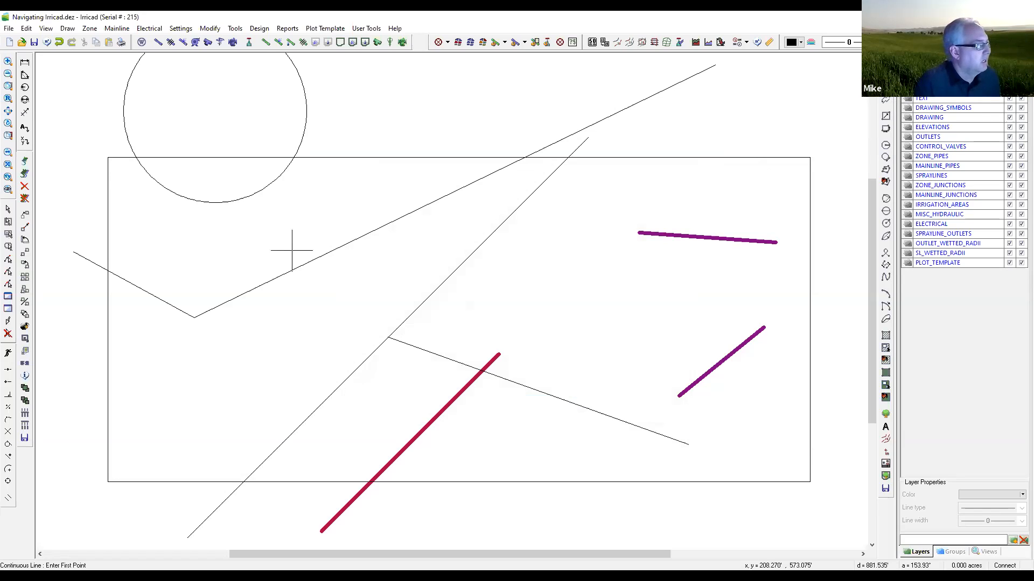
pyautogui.click(8, 74)
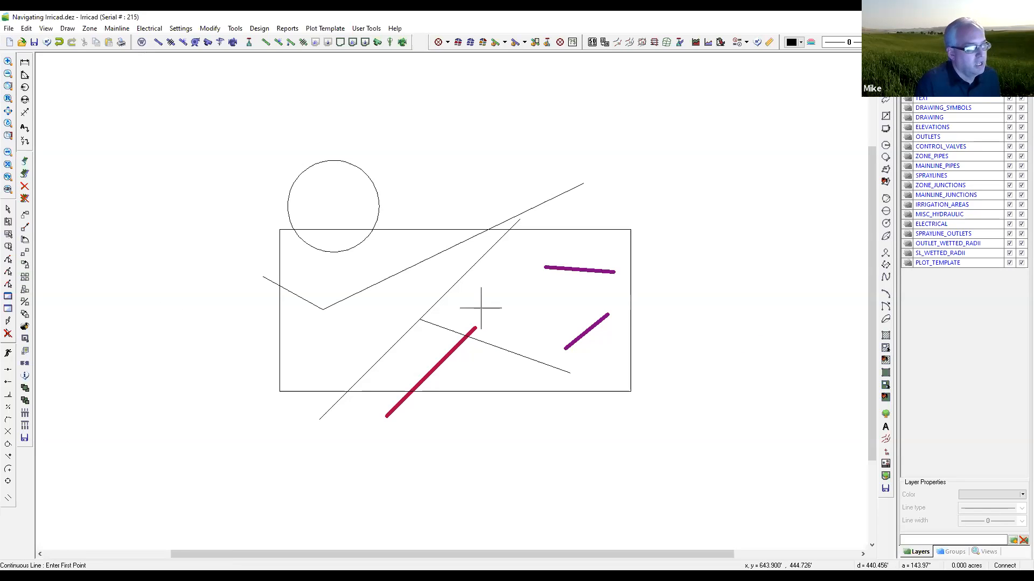
pyautogui.click(823, 246)
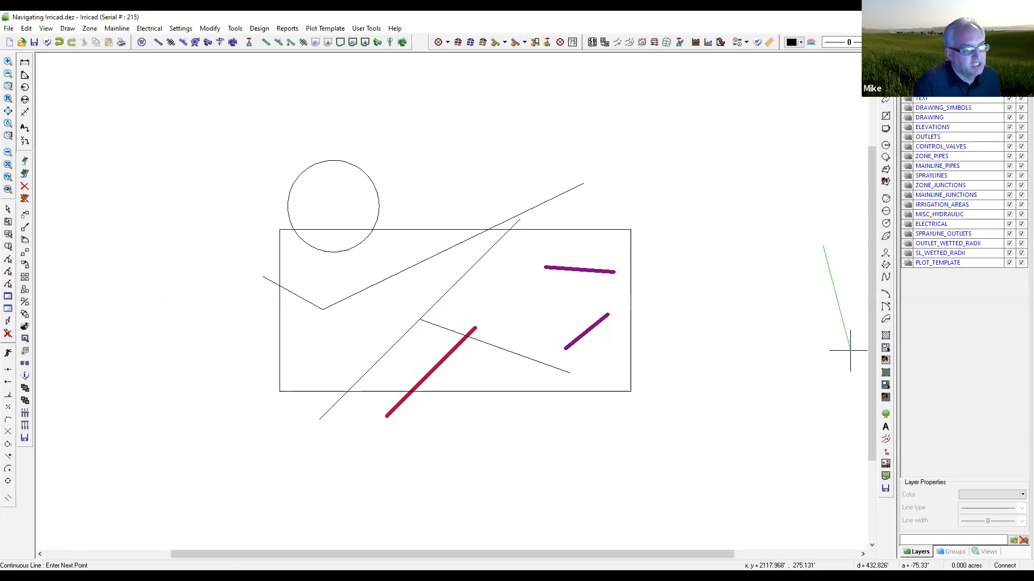
pyautogui.click(847, 365)
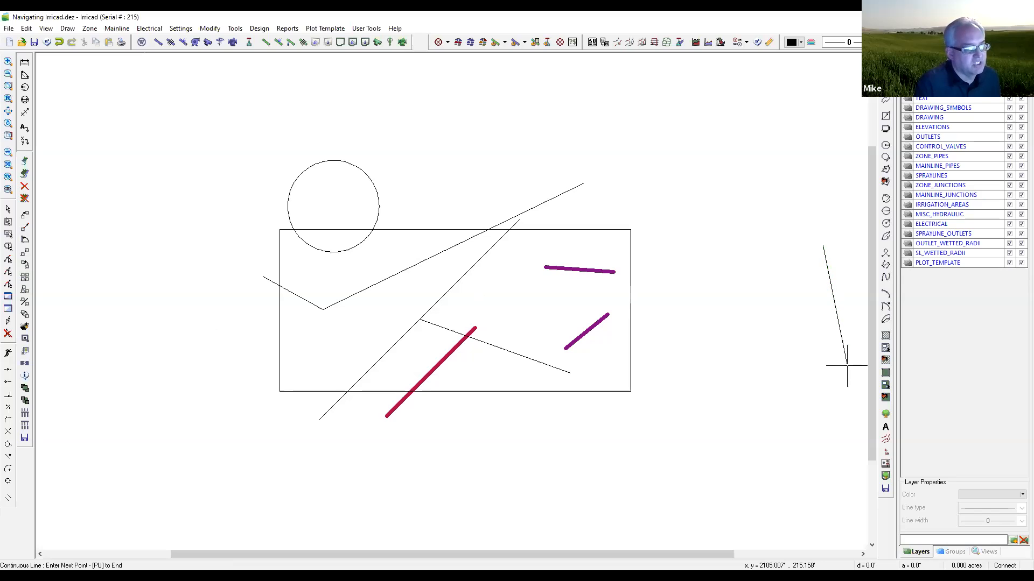
pyautogui.click(783, 392)
pyautogui.click(657, 346)
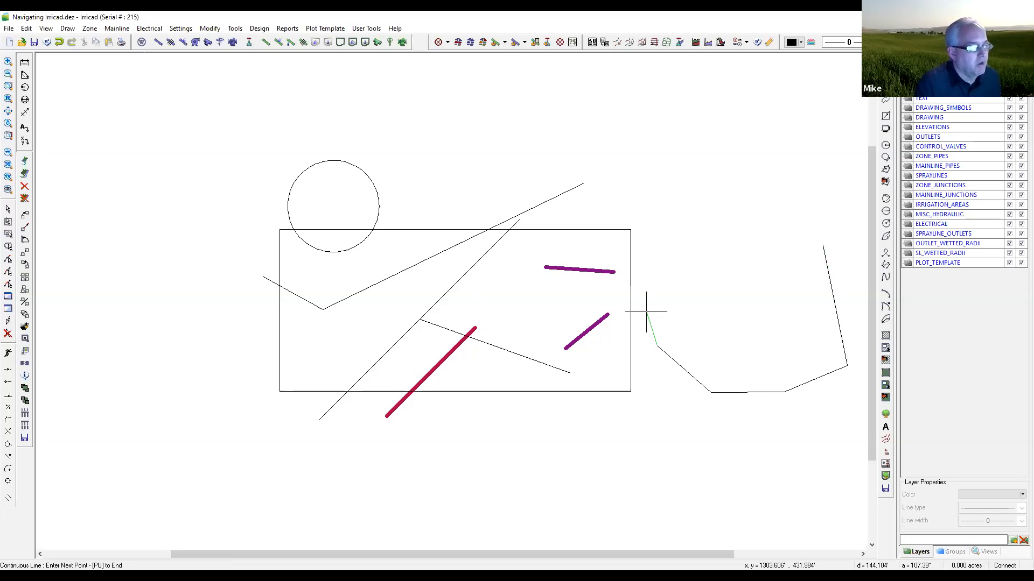
# Continue the polyline with two vertices up its left side and one more inside the shape
pyautogui.click(648, 276)
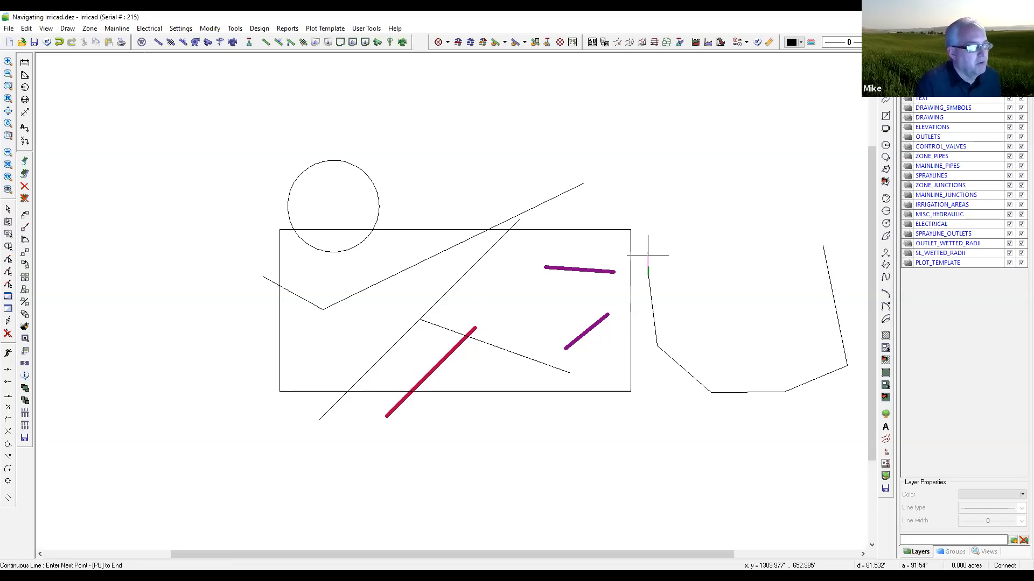
pyautogui.click(651, 225)
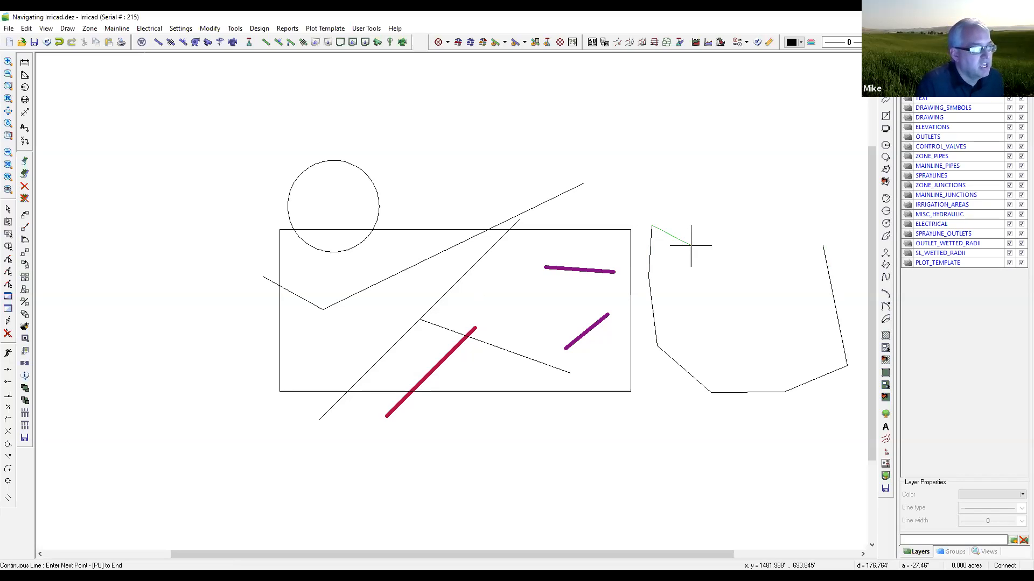
pyautogui.click(696, 316)
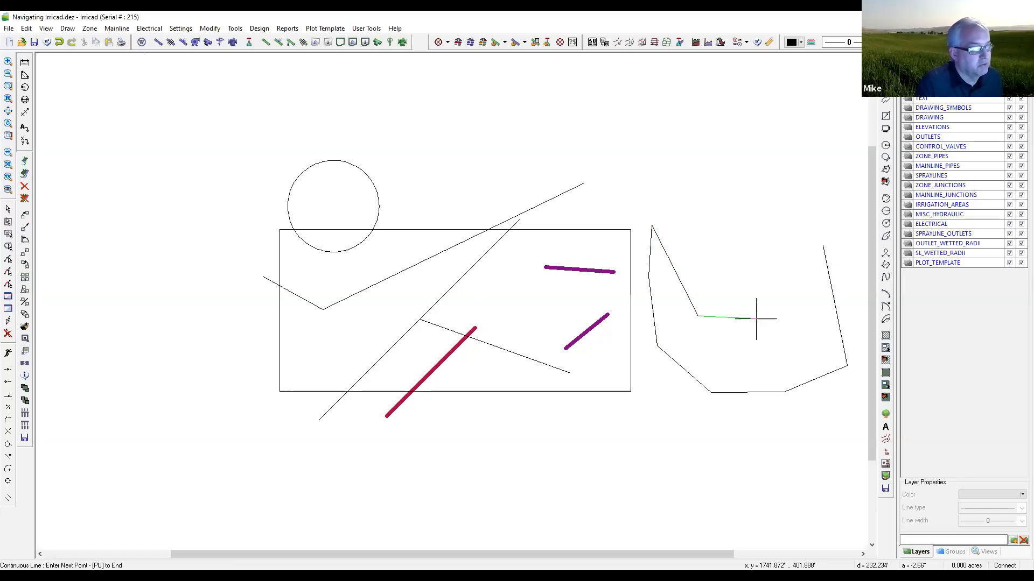
# Undo the polyline's last three vertices one by one
pyautogui.rightClick(756, 319)
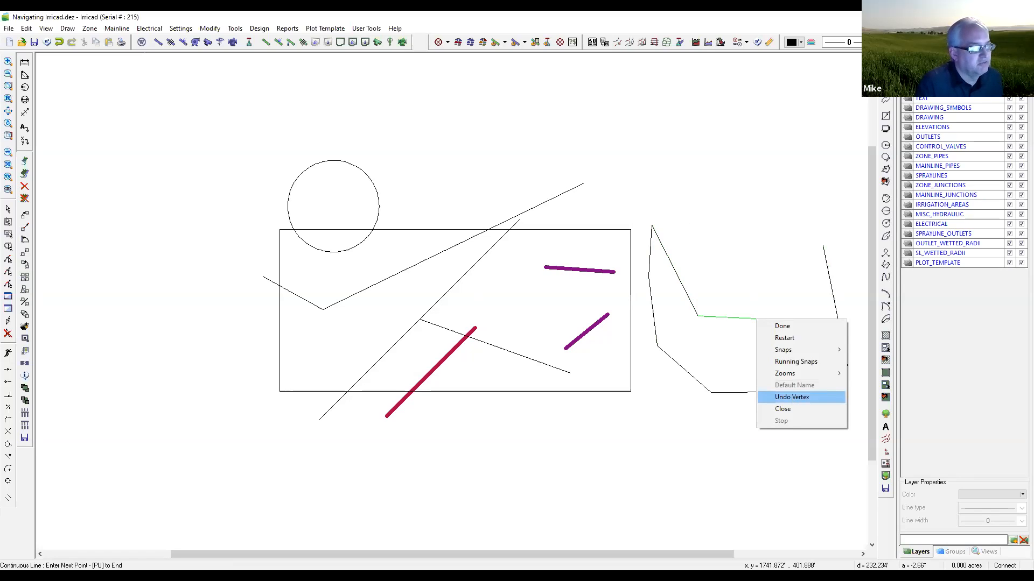
pyautogui.click(791, 397)
pyautogui.rightClick(653, 187)
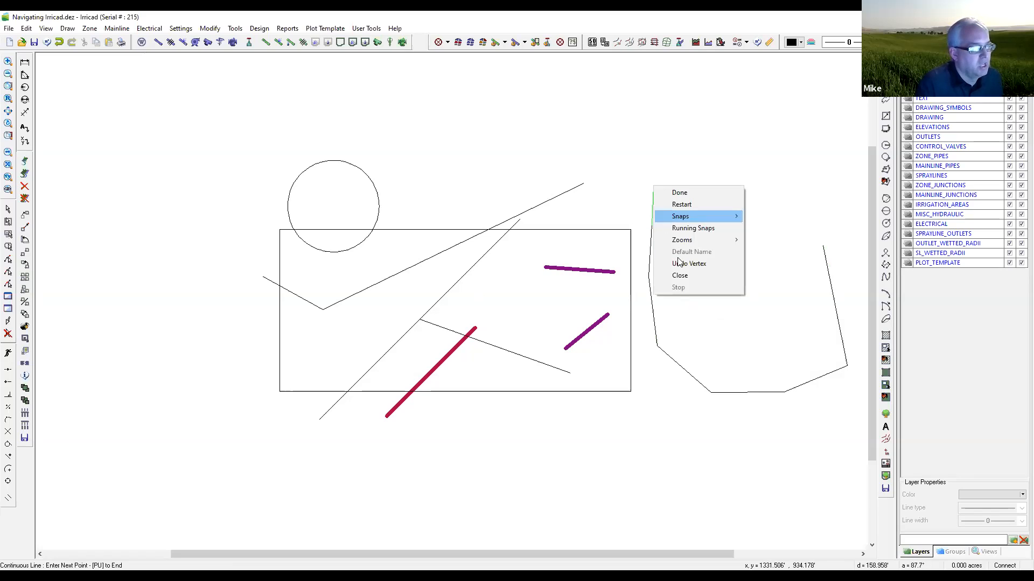
pyautogui.click(678, 264)
pyautogui.rightClick(676, 317)
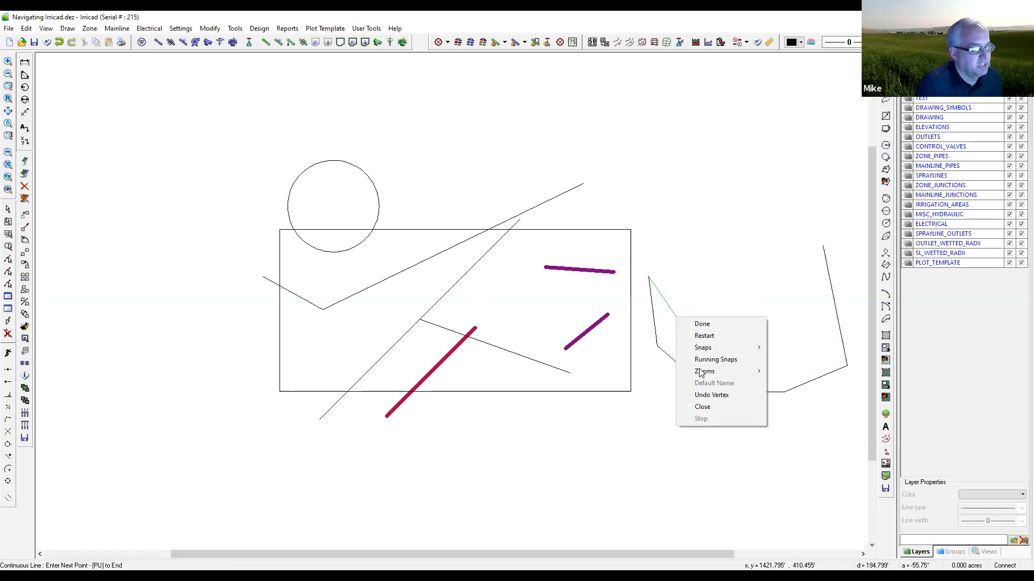
pyautogui.click(711, 395)
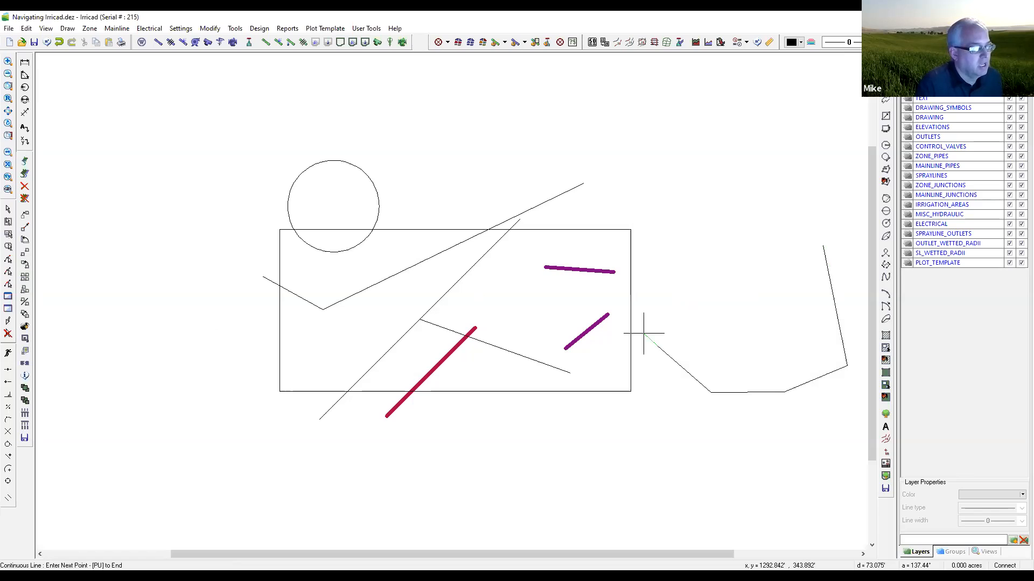
# Add two vertices up the polyline's left side to its upper-left corner and close the shape back to its starting point
pyautogui.click(652, 300)
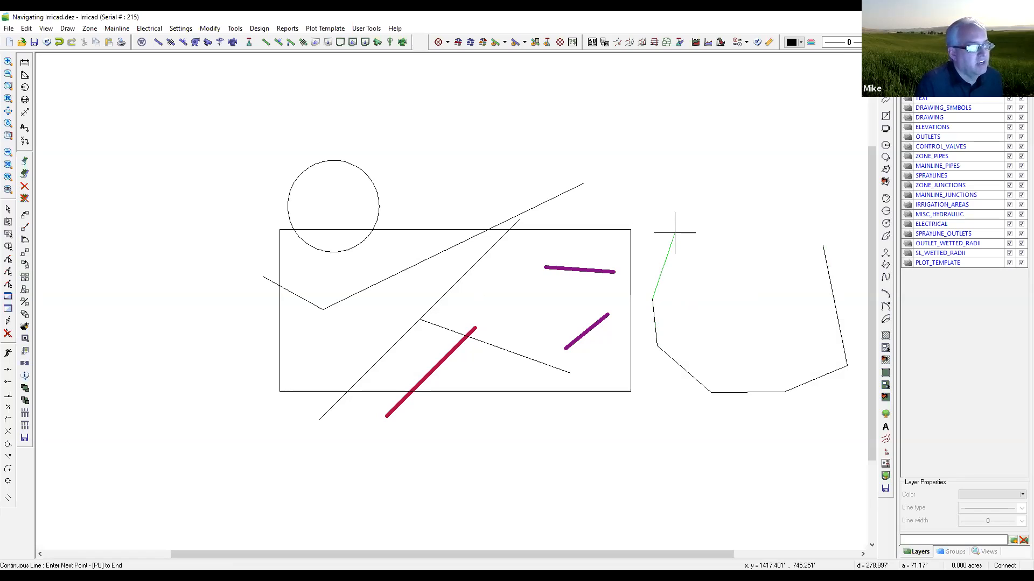
pyautogui.click(677, 230)
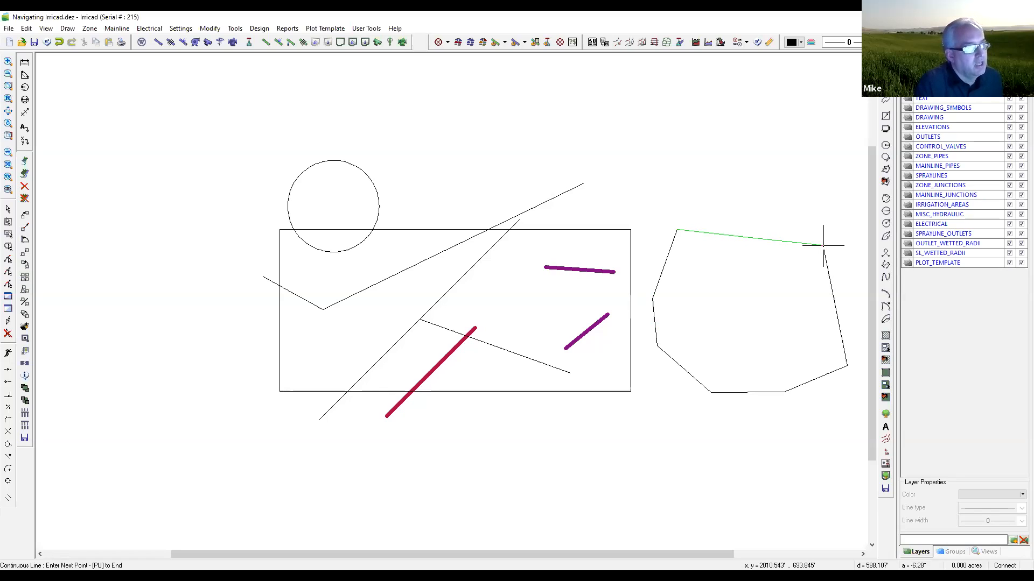
pyautogui.rightClick(789, 240)
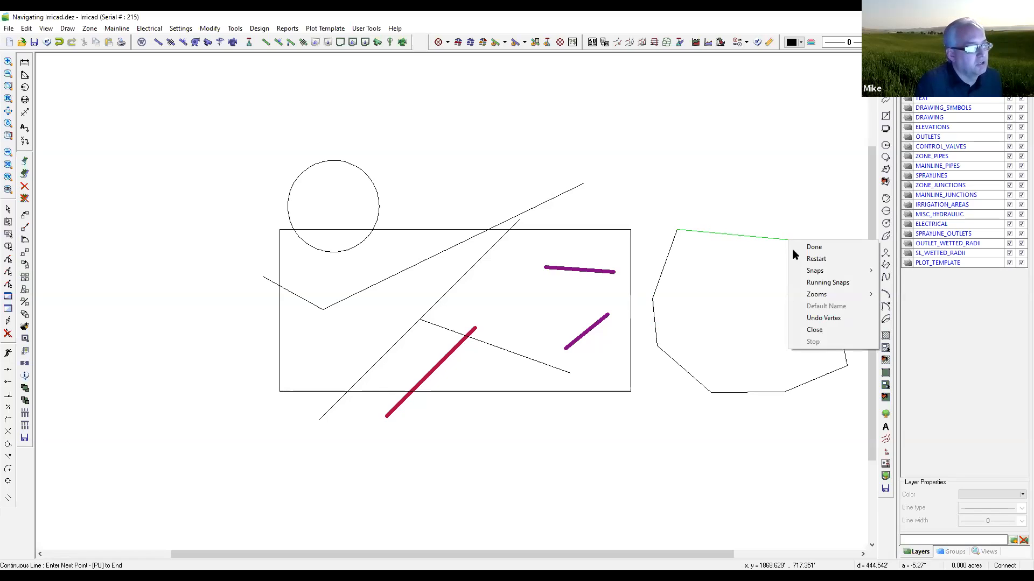
pyautogui.click(814, 329)
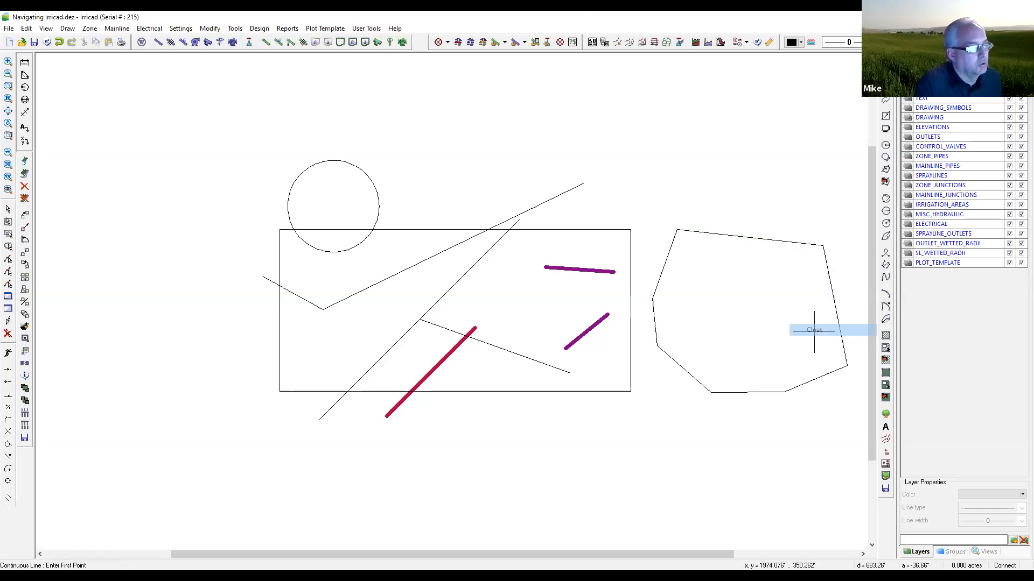
# Select the closed polyline to read its area in the status readout, and clear the selection
pyautogui.click(8, 209)
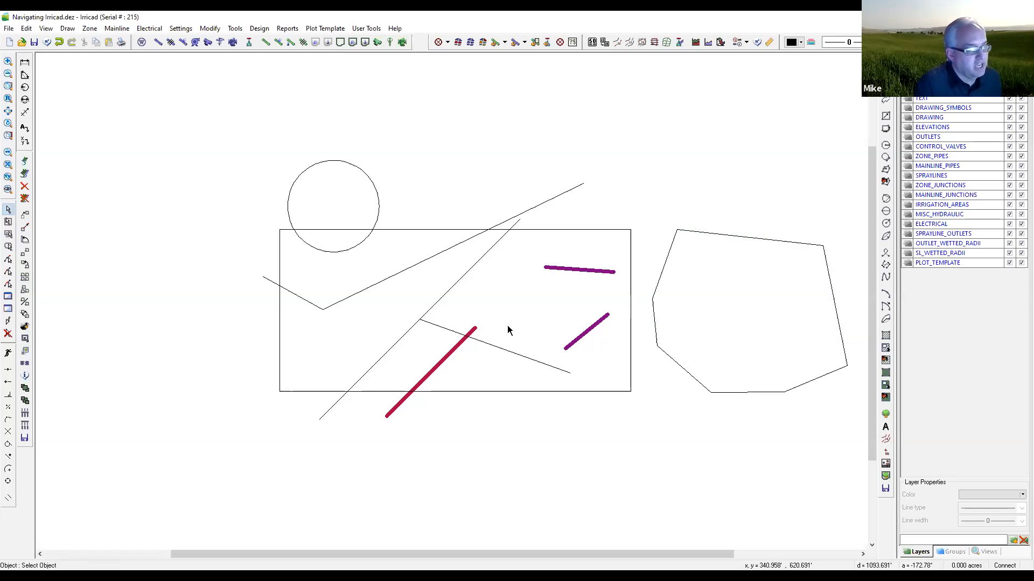
pyautogui.click(727, 393)
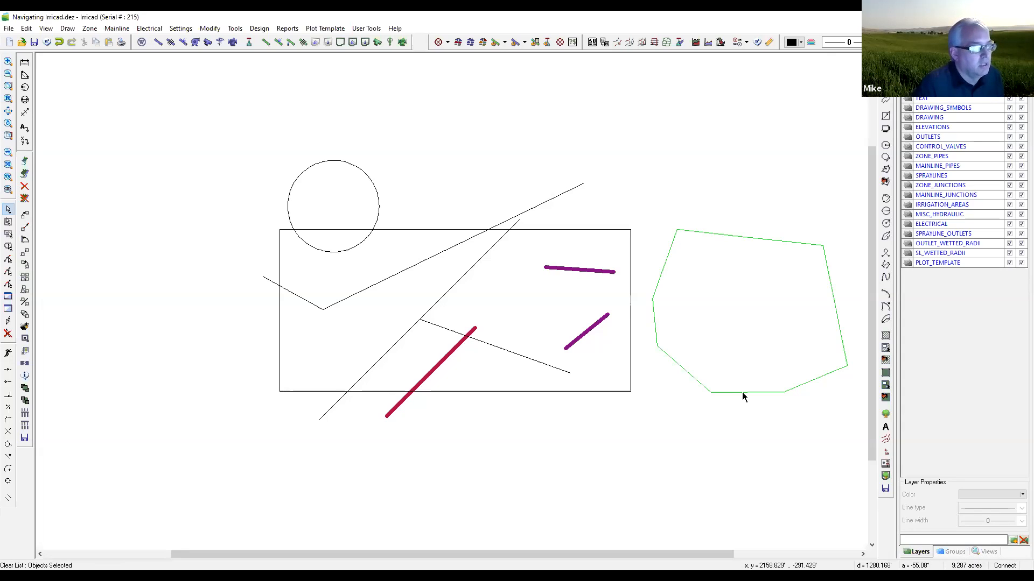
pyautogui.click(709, 401)
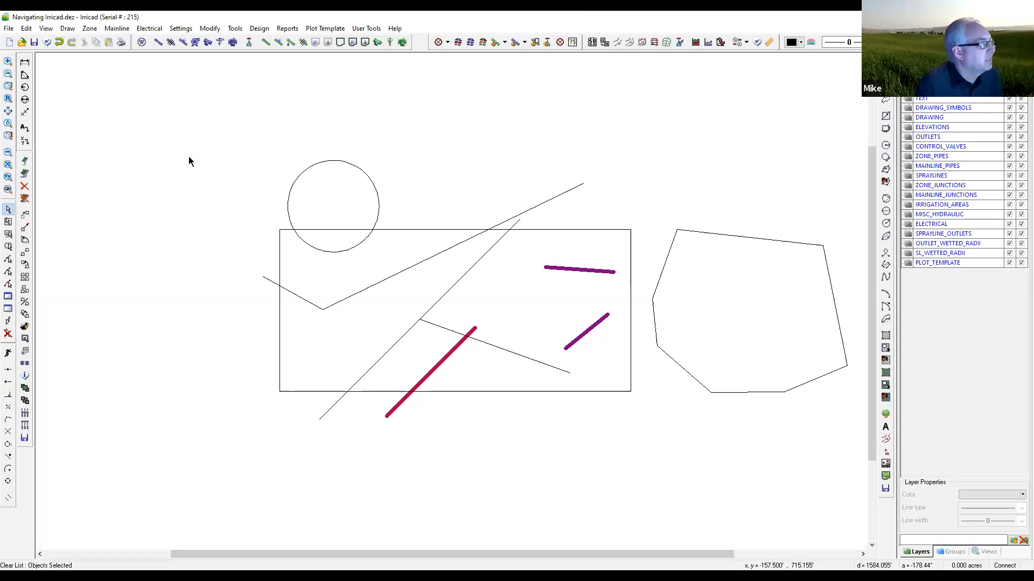
# Measure the area enclosed by the closed polyline with Show Area
pyautogui.click(47, 42)
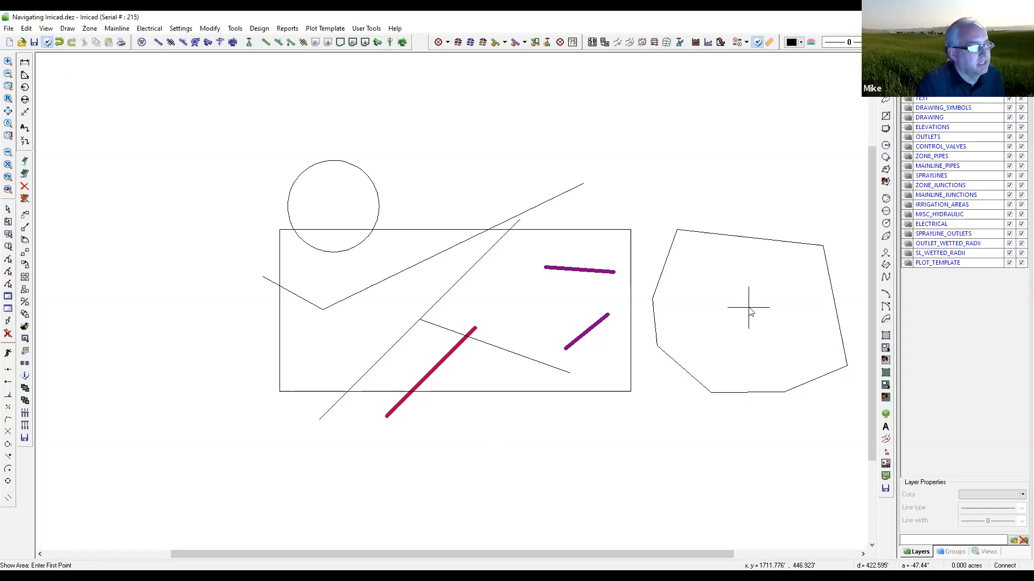
pyautogui.click(652, 325)
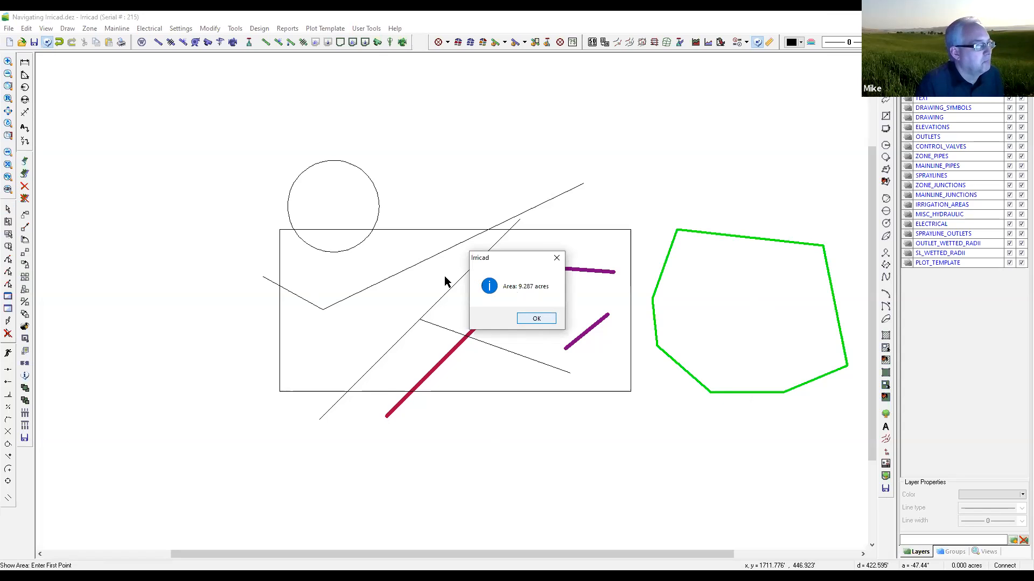
pyautogui.press('Return')
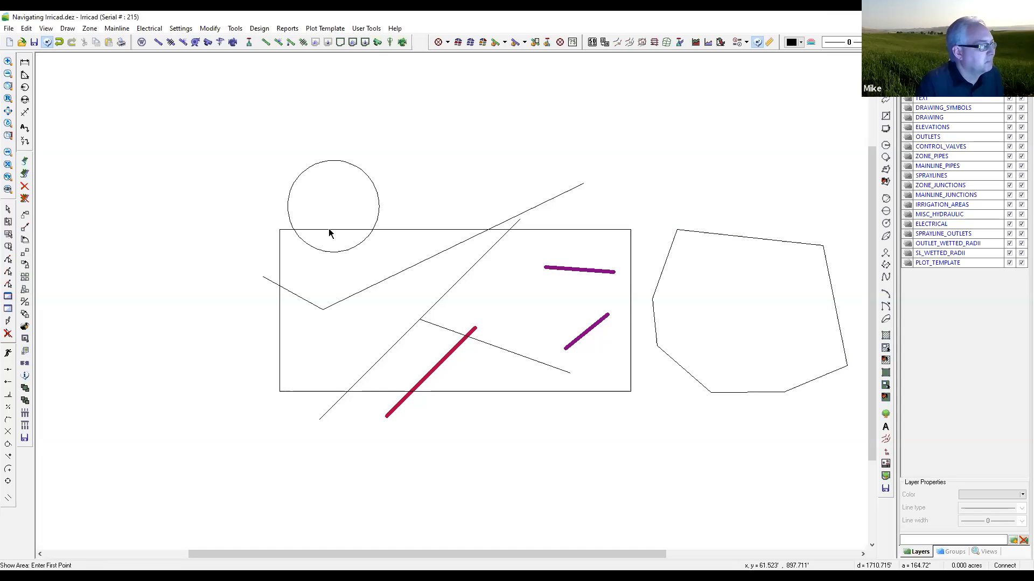
# Measure the area of the circle's portion above the rectangle's upper edge with Show Area
pyautogui.click(331, 195)
pyautogui.click(334, 175)
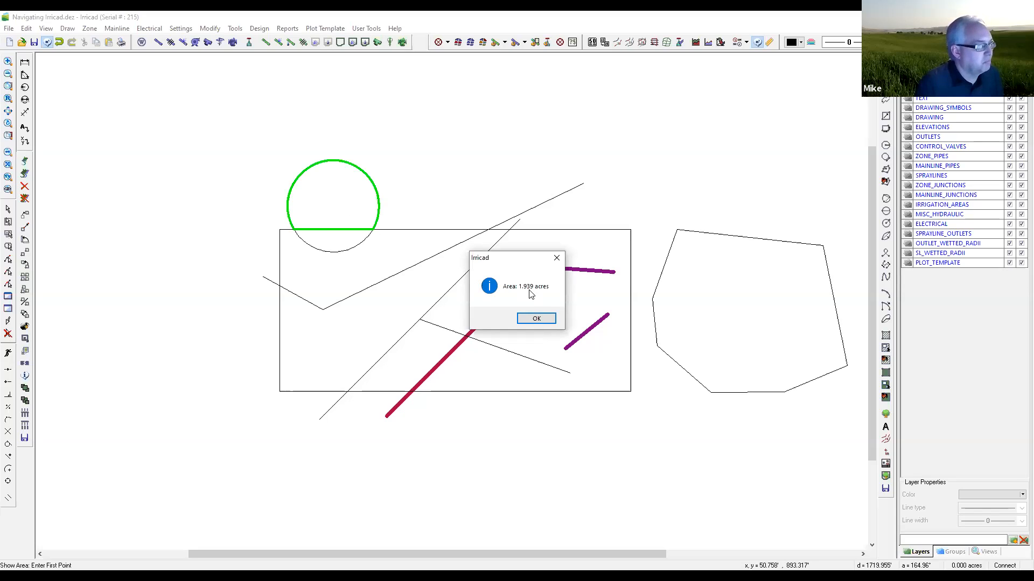
pyautogui.click(536, 319)
# Select the circle to read its full area in the status readout, and clear the selection
pyautogui.click(8, 209)
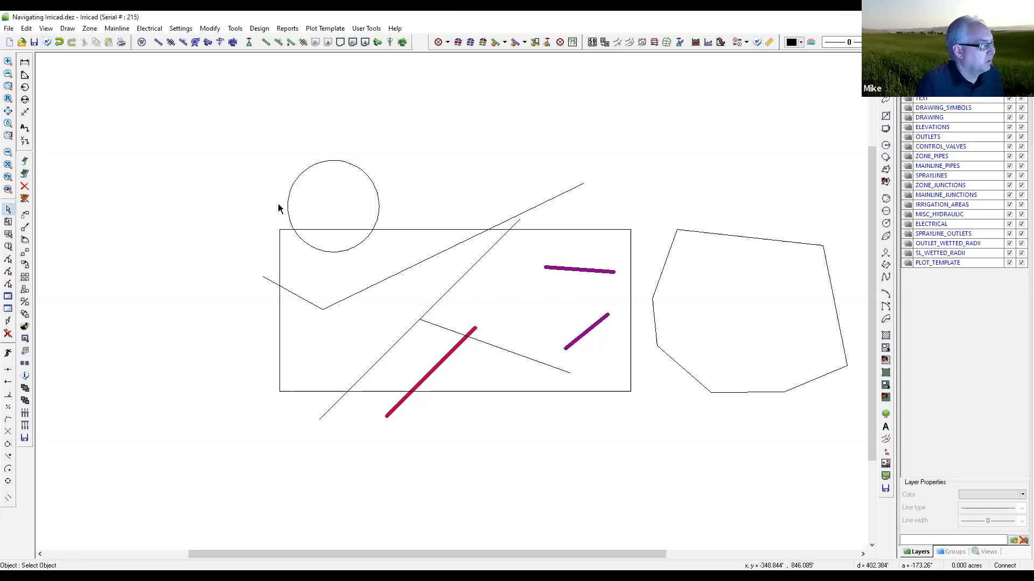
pyautogui.click(288, 208)
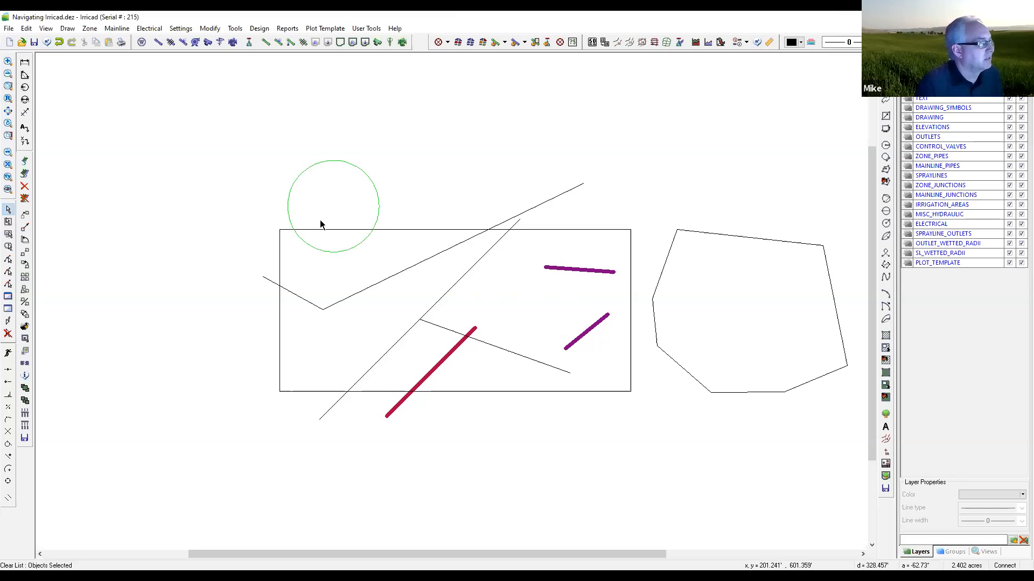
pyautogui.click(269, 217)
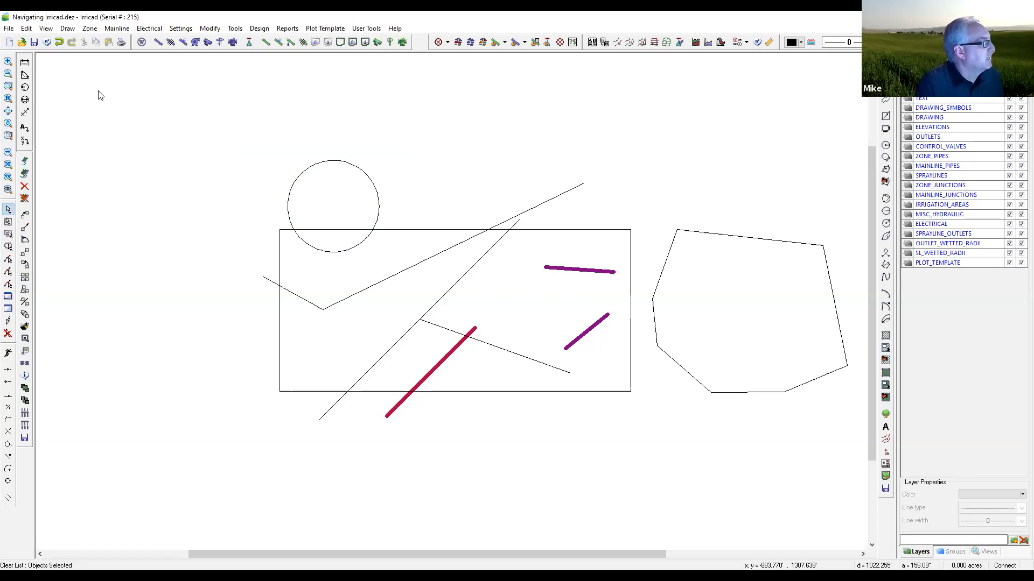
# Measure with Show Area the region in the rectangle's lower-left part, bounded by the V-shaped lines and the steep black line
pyautogui.click(47, 42)
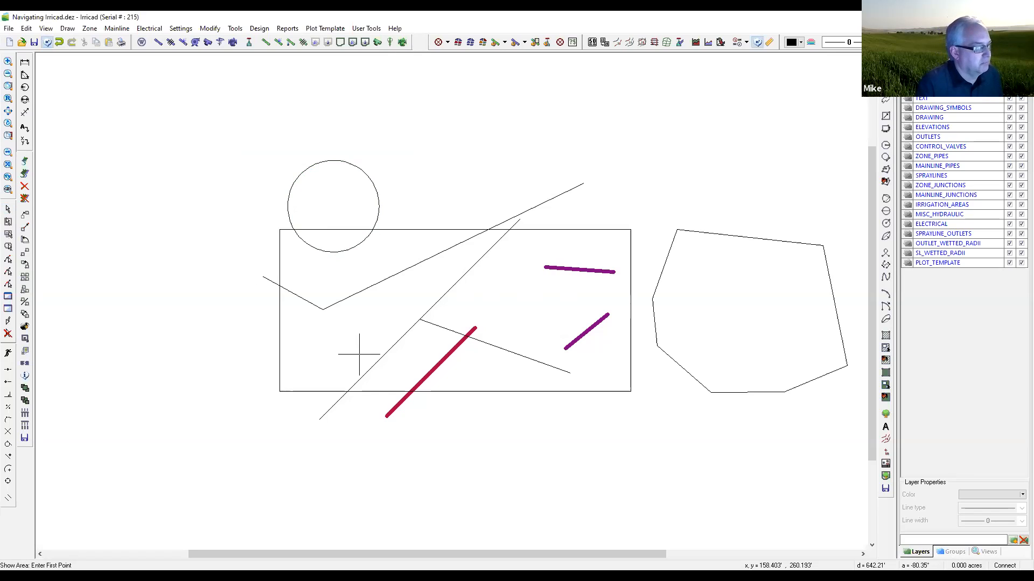
pyautogui.click(332, 339)
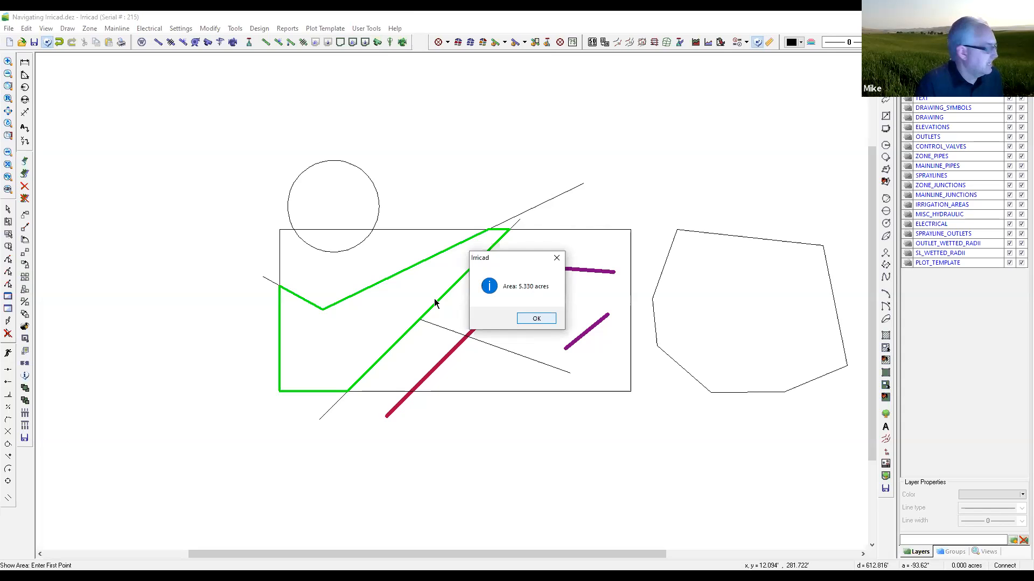
pyautogui.press('Return')
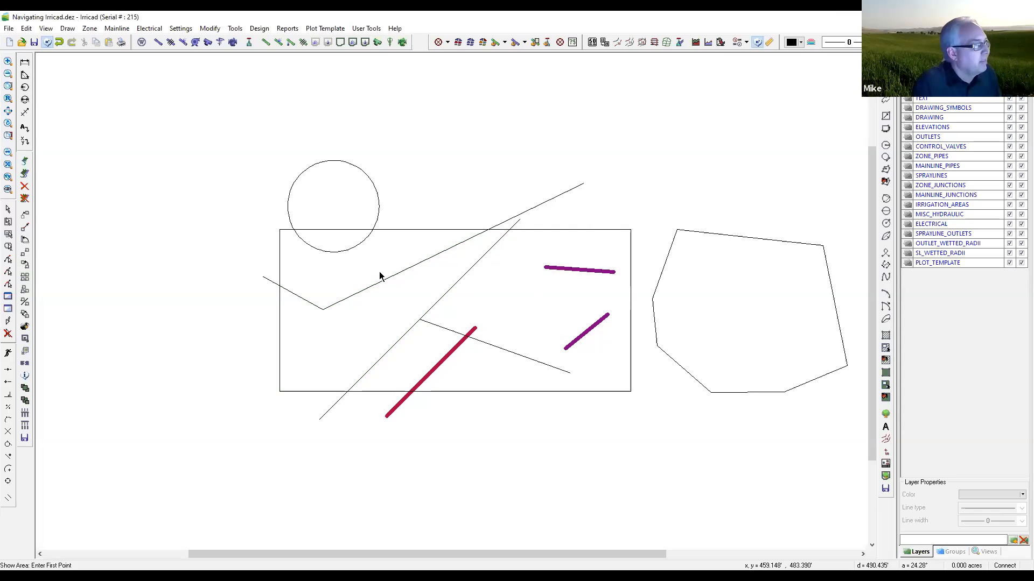
# Create a Seed polygon from the circle's portion above the rectangle's upper edge
pyautogui.click(68, 29)
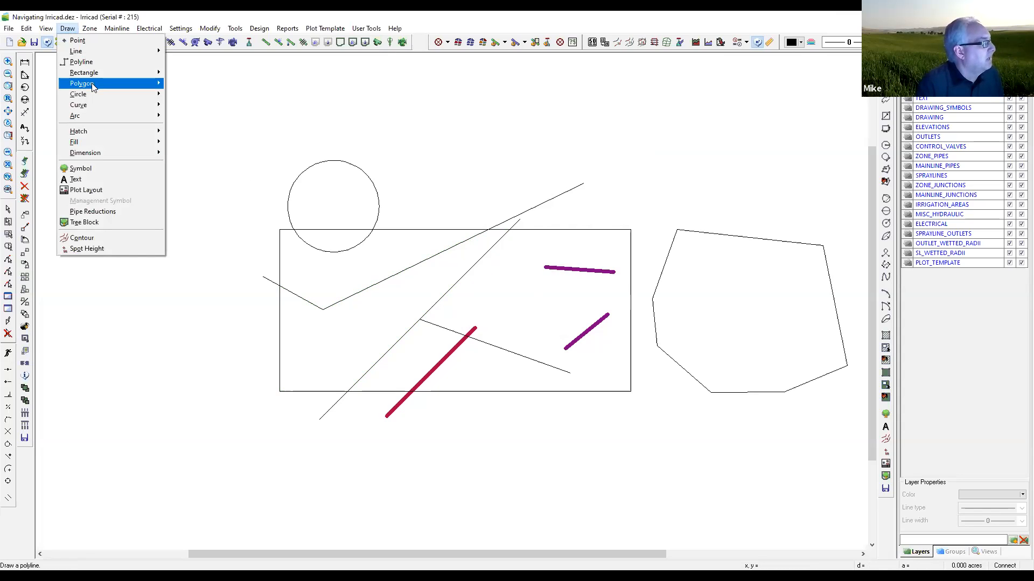
pyautogui.moveTo(92, 83)
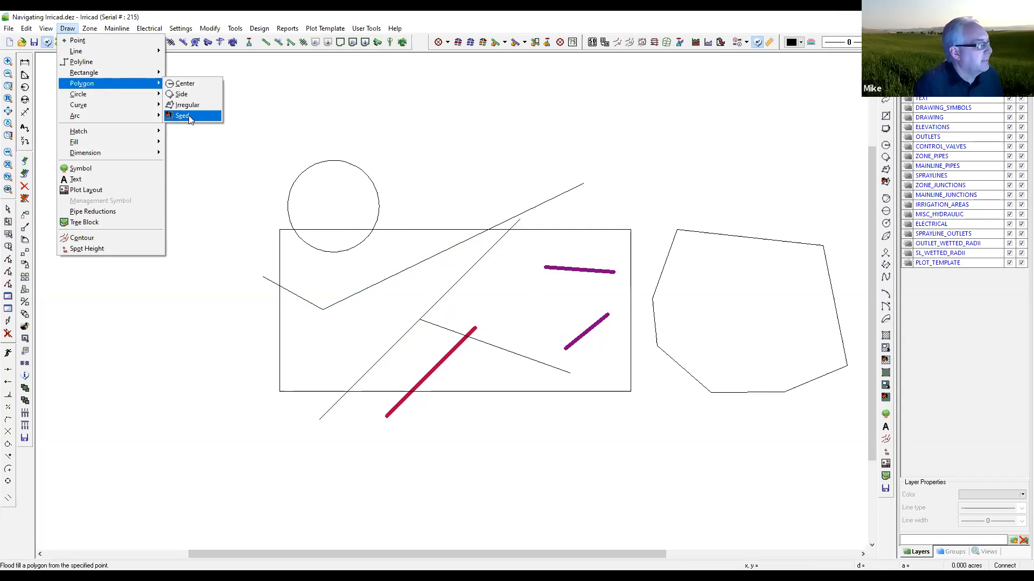
pyautogui.click(182, 115)
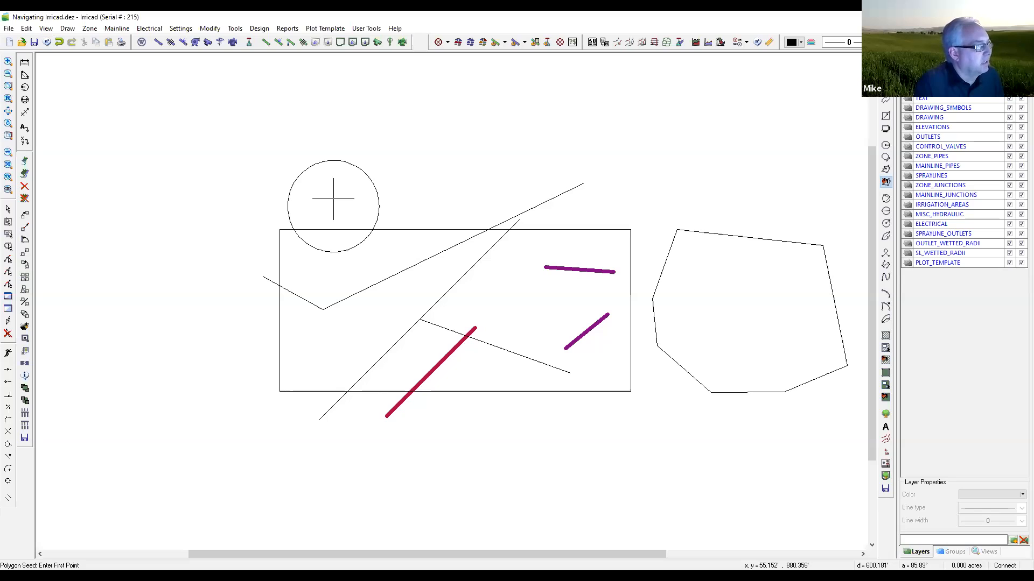
# Delete the original full circle overlapping the rectangle's upper-left edge
pyautogui.click(7, 213)
pyautogui.click(331, 253)
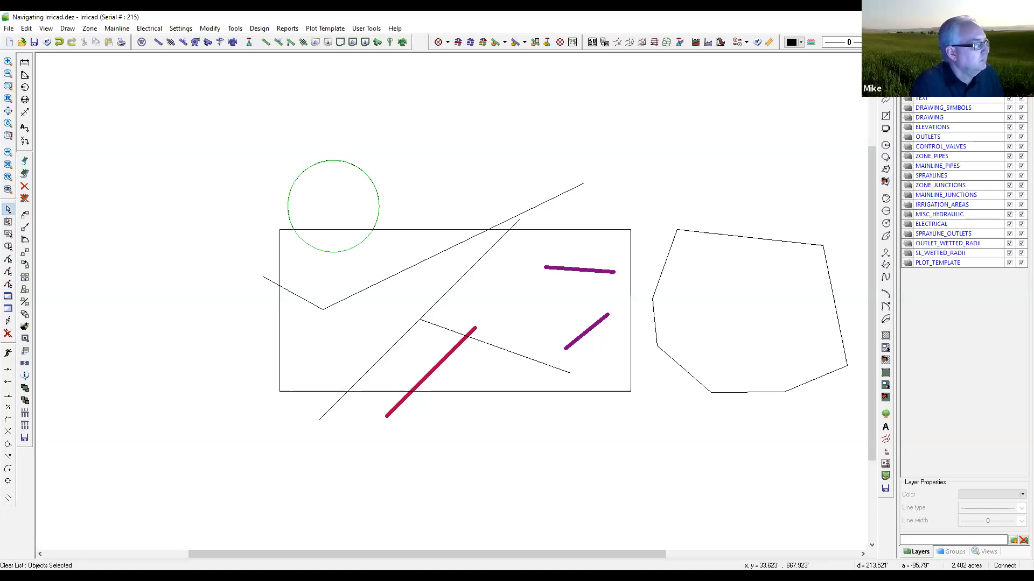
pyautogui.press('Delete')
# Move the truncated-circle polygon up and left, clear of the rectangle
pyautogui.click(308, 168)
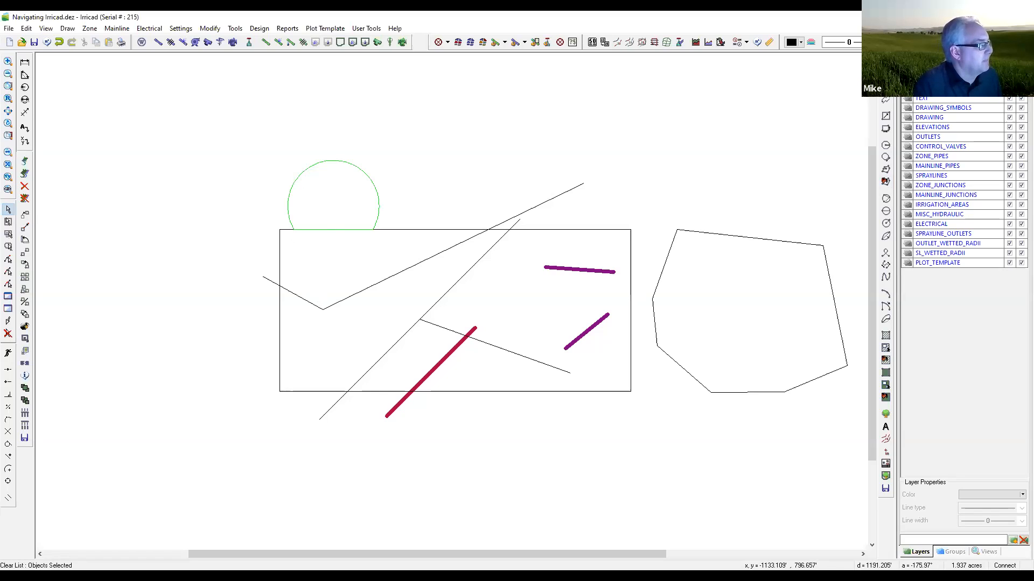
pyautogui.click(24, 215)
pyautogui.click(190, 160)
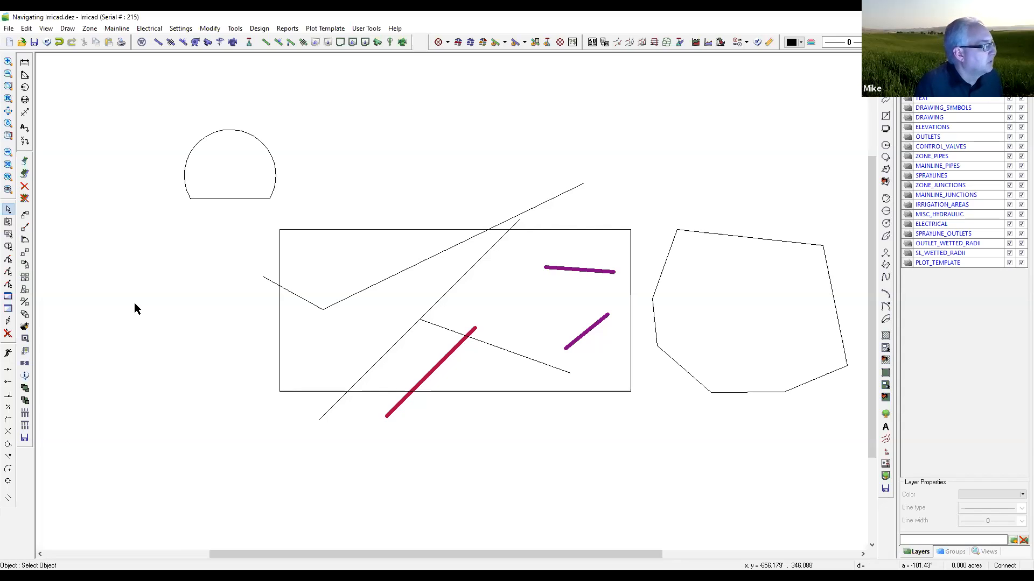
# Undo the truncated polygon's move and the full circle's deletion, and check the circle and rectangle by selecting each separately
pyautogui.click(59, 43)
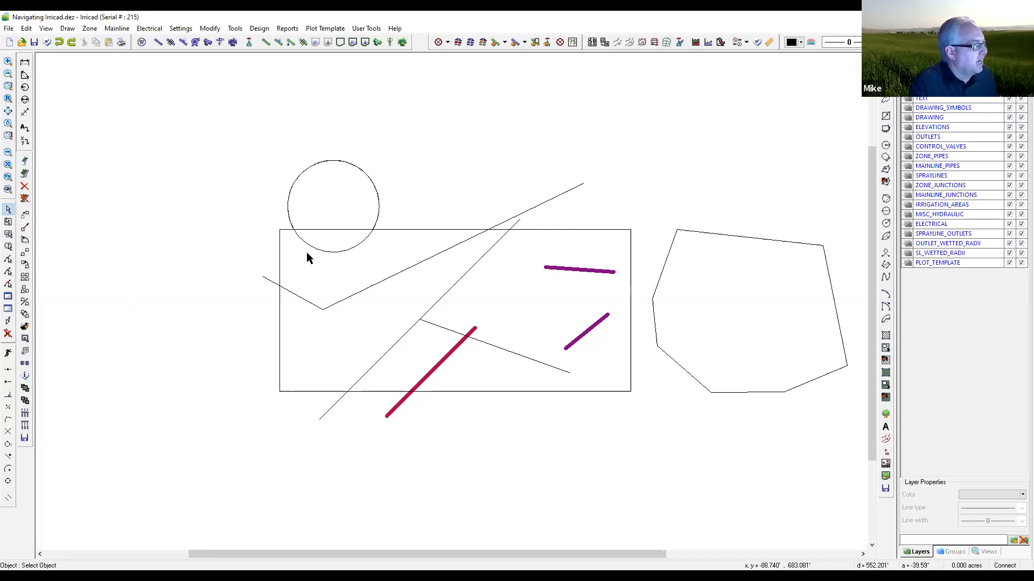
pyautogui.click(370, 178)
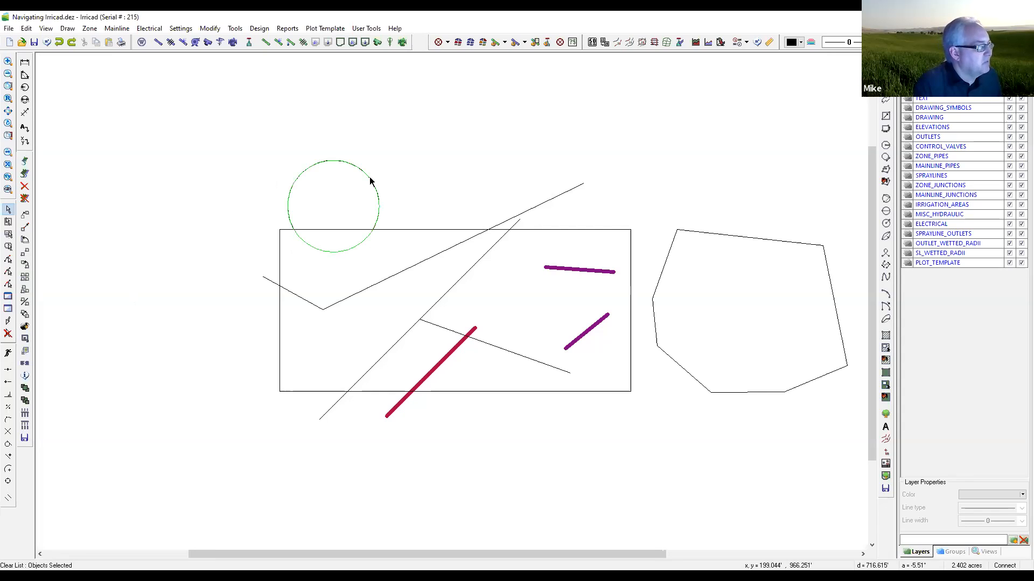
pyautogui.press('Escape')
pyautogui.click(336, 229)
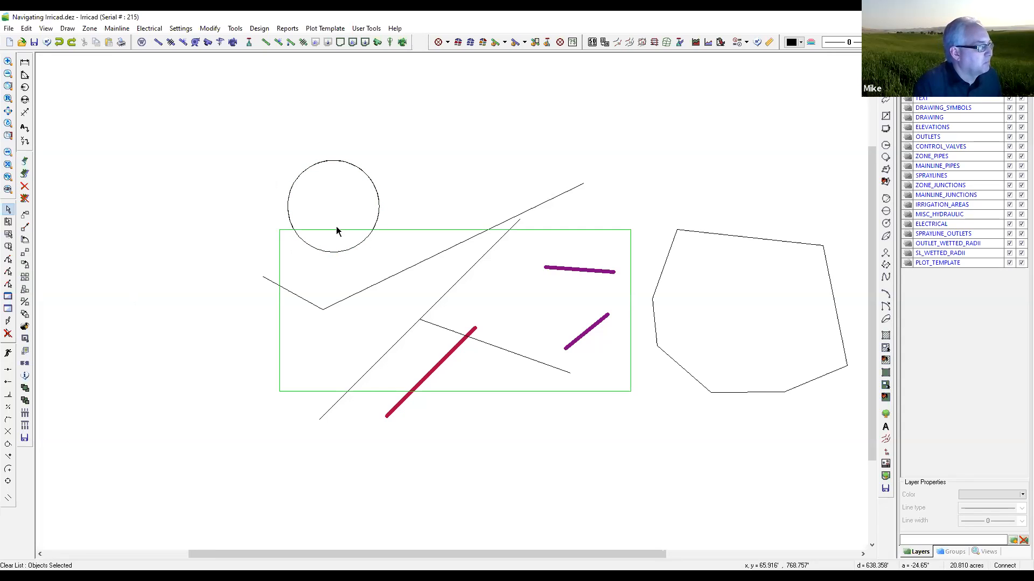
pyautogui.press('Escape')
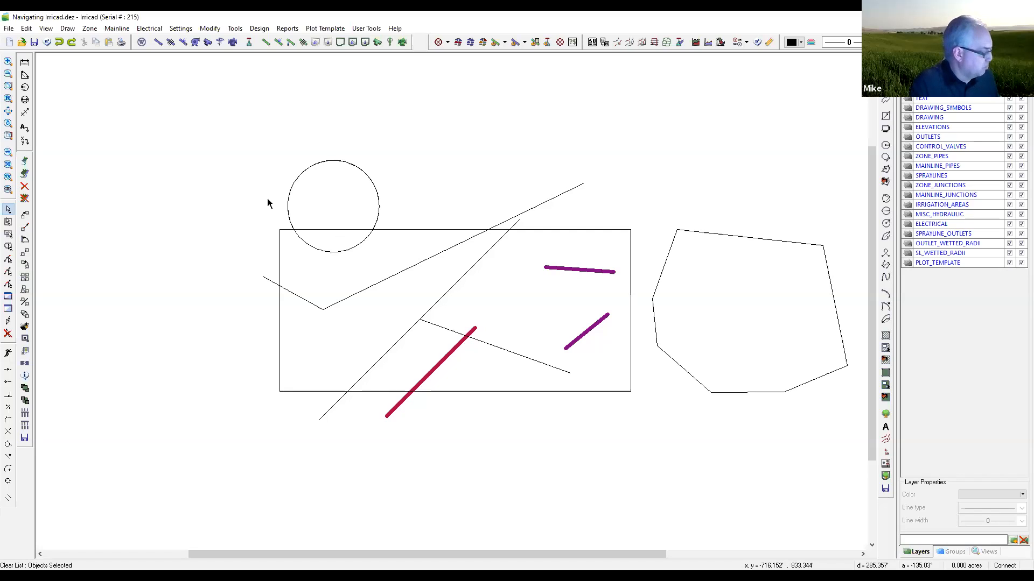
# Select the truncated-circle polyline instead of the full circle where their outlines overlap above the rectangle's upper edge
pyautogui.click(379, 221)
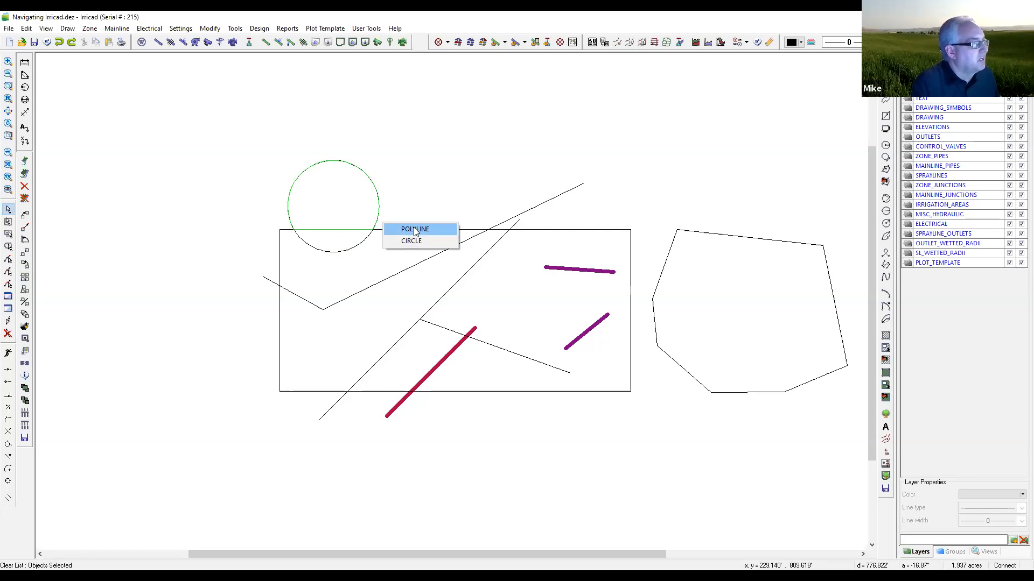
pyautogui.click(414, 231)
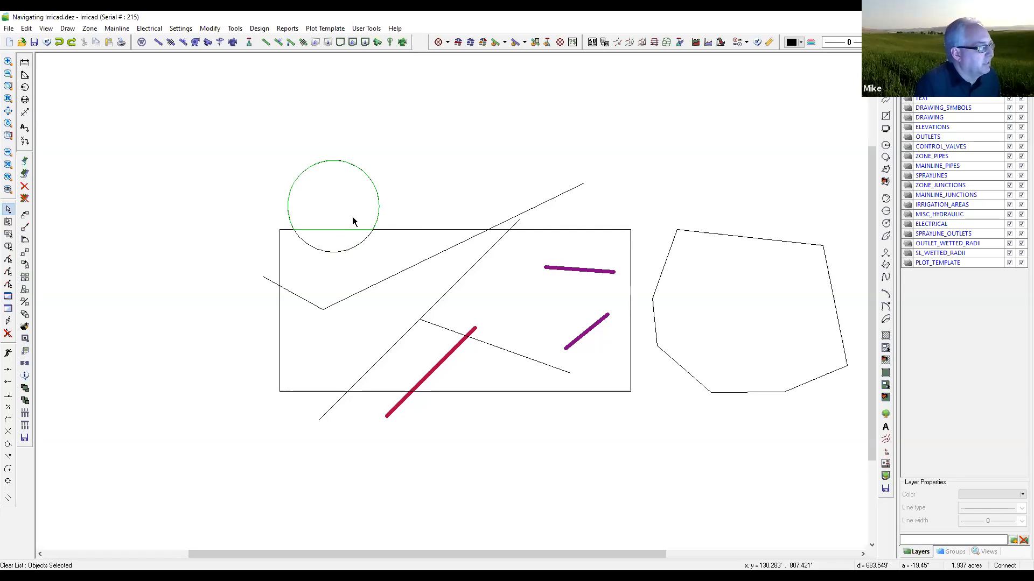